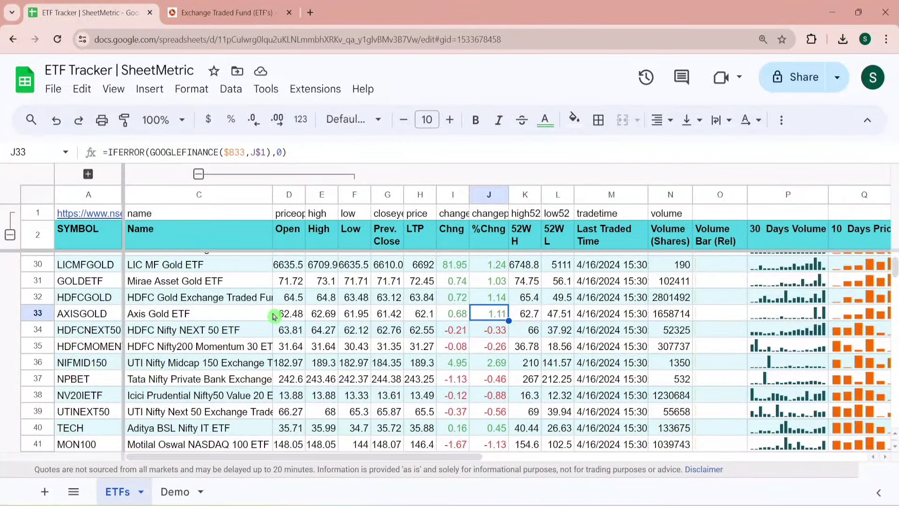
Step: Review the header row from Open across to the volume sparkline columns
click(298, 247)
key(Right)
key(Right)
key(Right)
key(Right)
key(Right)
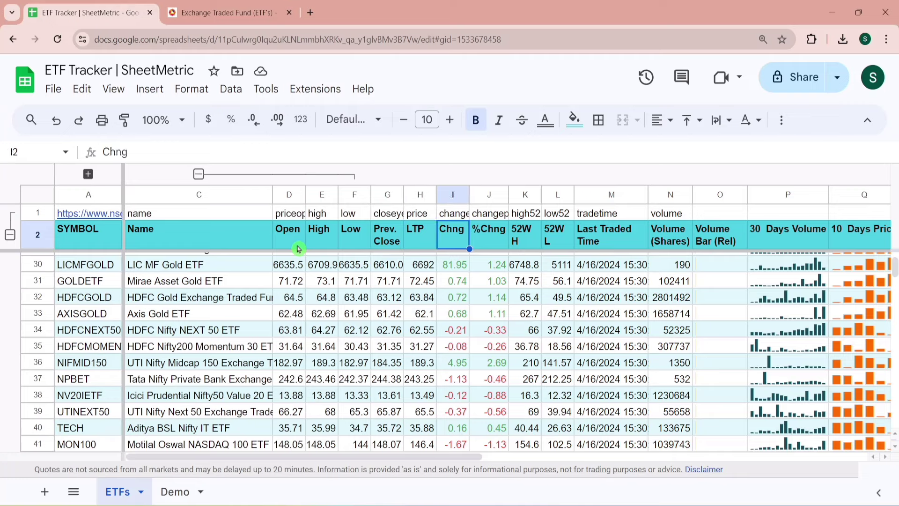
key(Right)
key(Right)
key(Right)
key(Right)
key(Right)
key(Right)
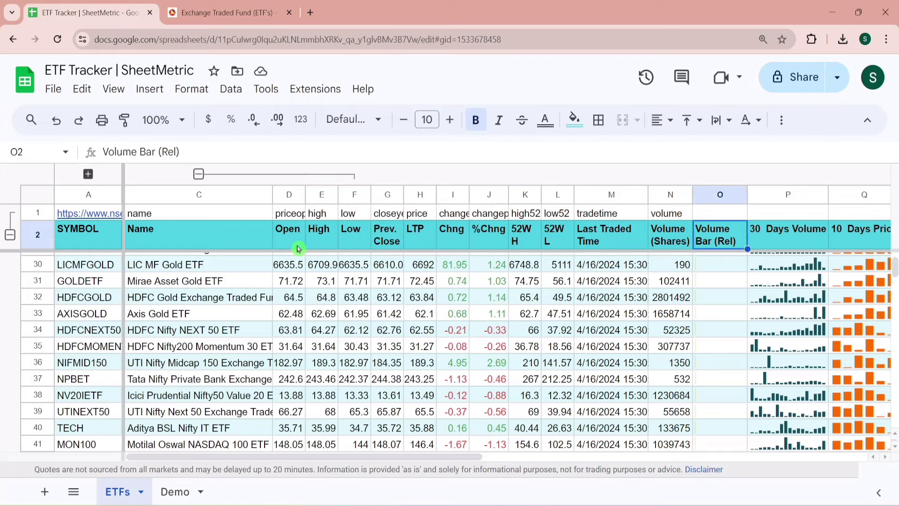
key(Right)
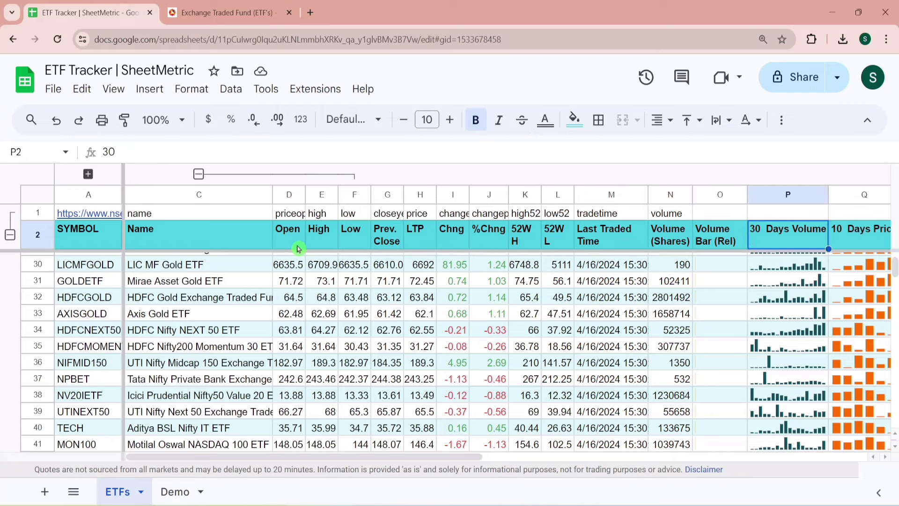
key(Left)
key(Down)
key(Down)
key(Down)
key(Down)
key(Down)
key(Down)
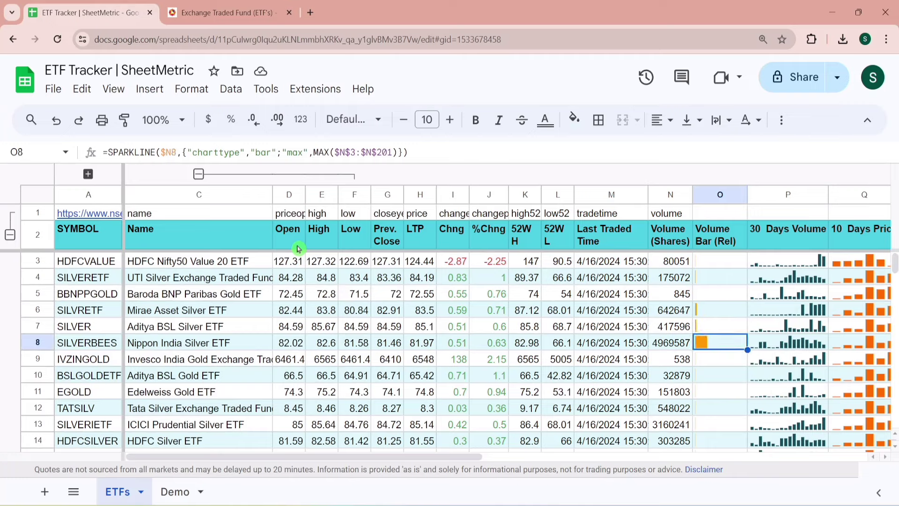
key(Right)
key(Right)
key(Right)
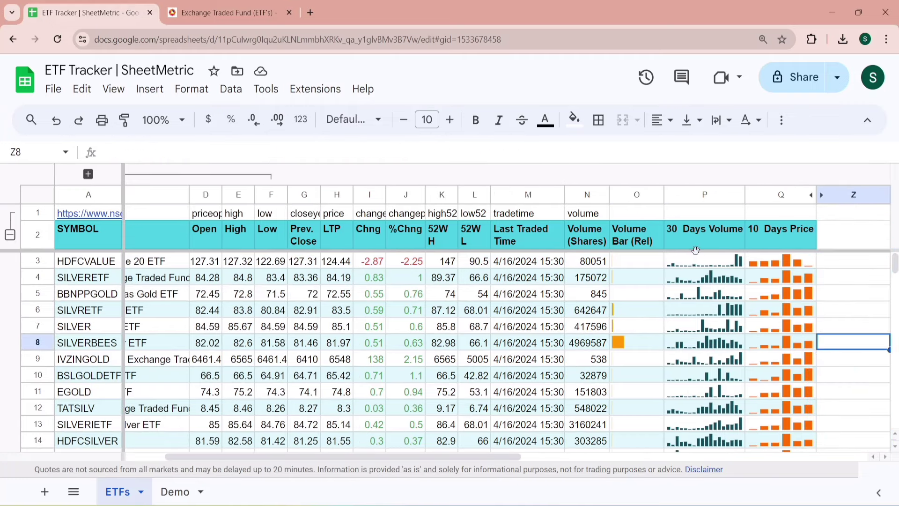
Step: Enter 20 in the volume sparkline header and 30 in the price sparkline header
click(681, 239)
text(20)
key(Return)
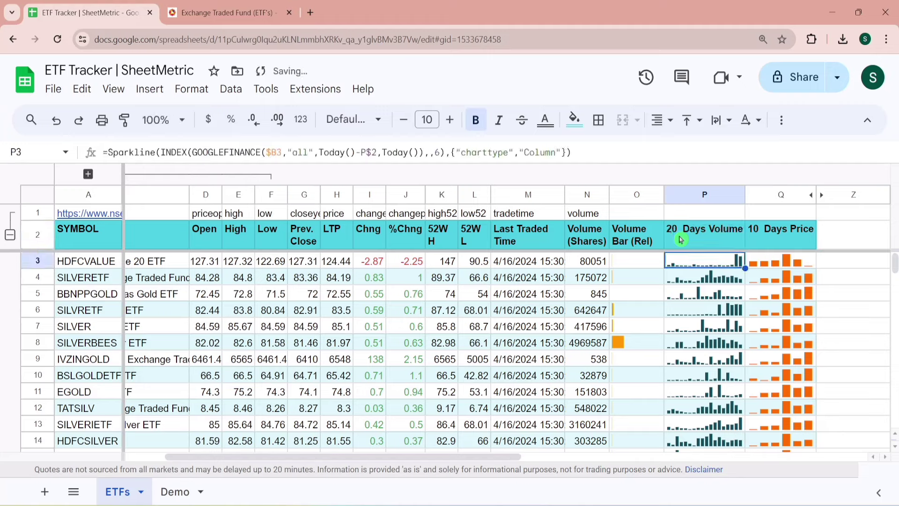
key(Up)
key(Right)
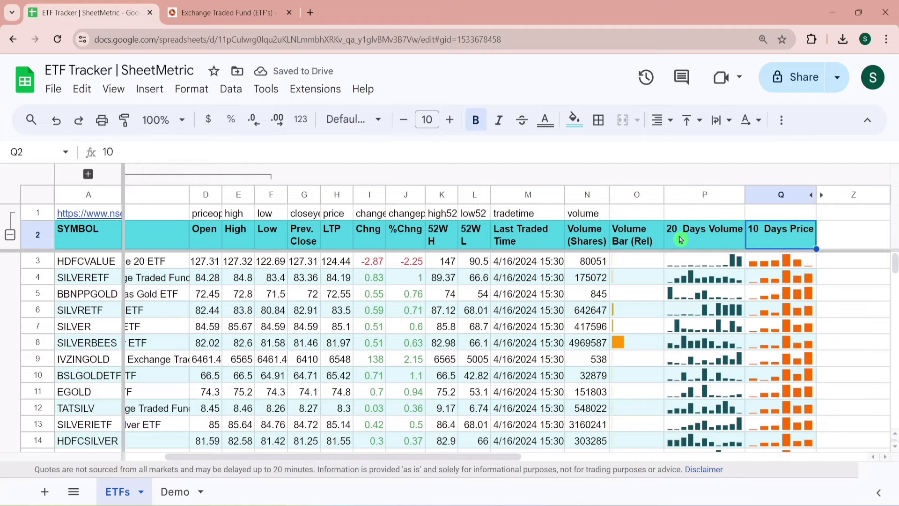
text(30)
key(Return)
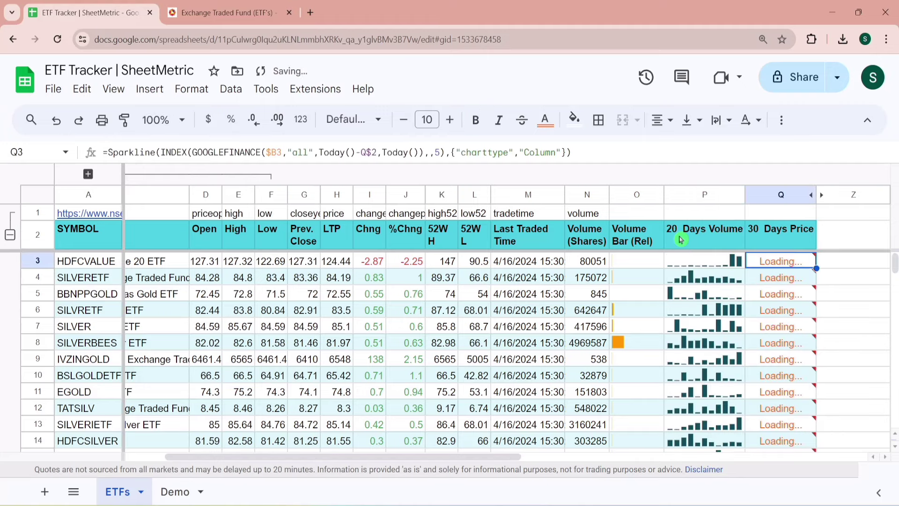
key(Down)
key(Left)
key(Left)
key(Left)
key(Left)
key(Left)
key(Left)
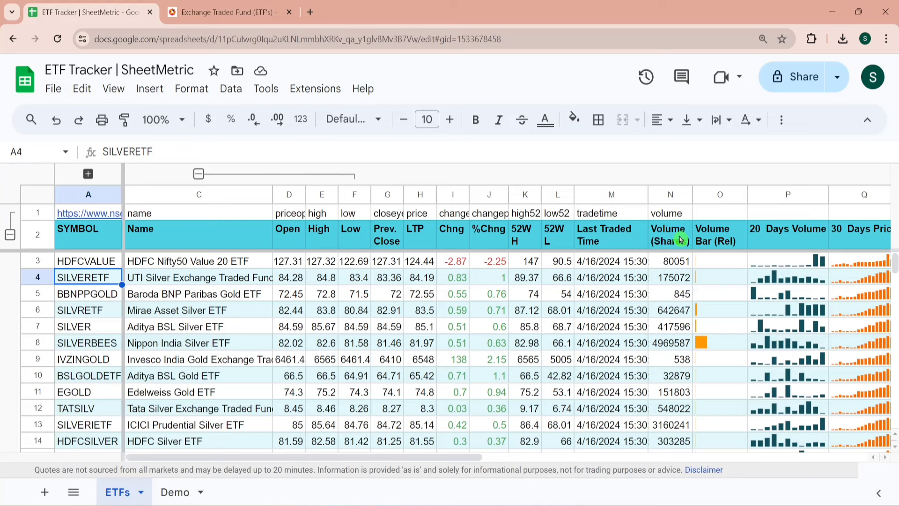
Step: Check the Name formulas for SILVERETF, BBNPPGOLD, SILVER and SILVERBEES against their symbols
key(Right)
key(Down)
key(Left)
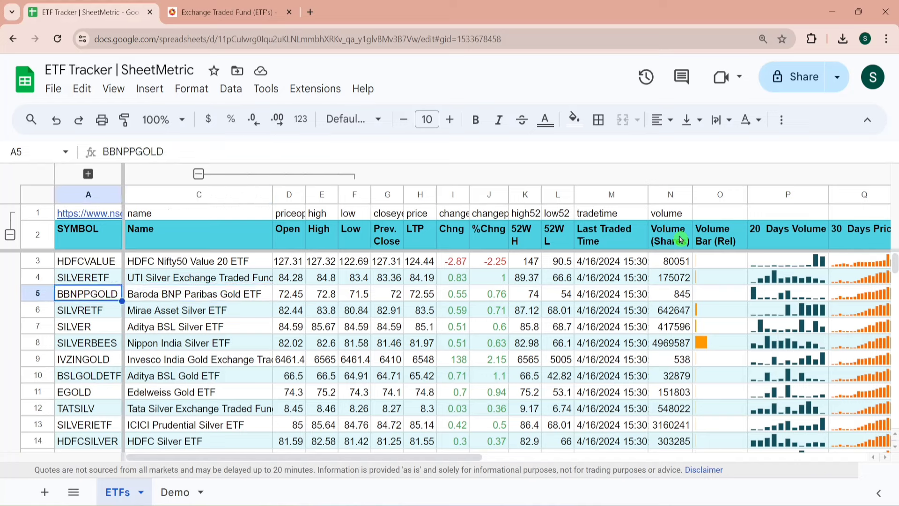
key(Right)
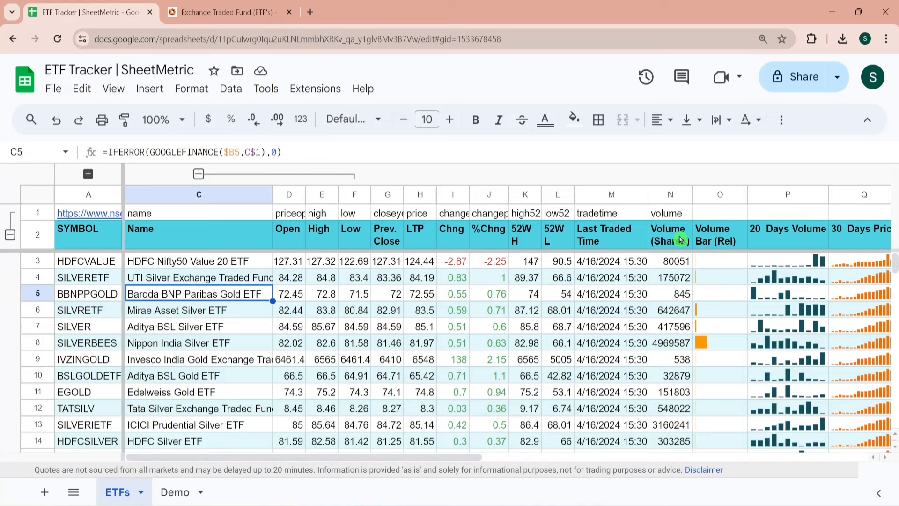
key(Down)
key(Down)
key(Left)
key(Right)
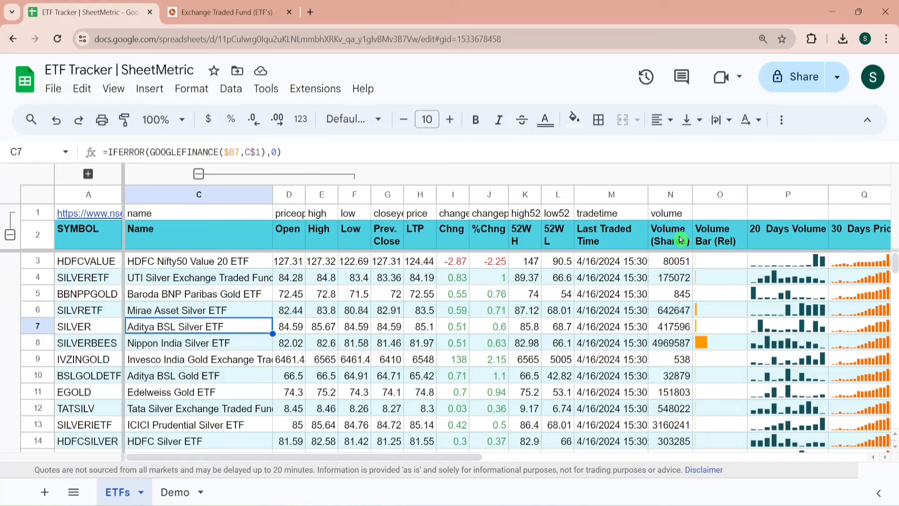
key(Down)
key(Left)
key(Right)
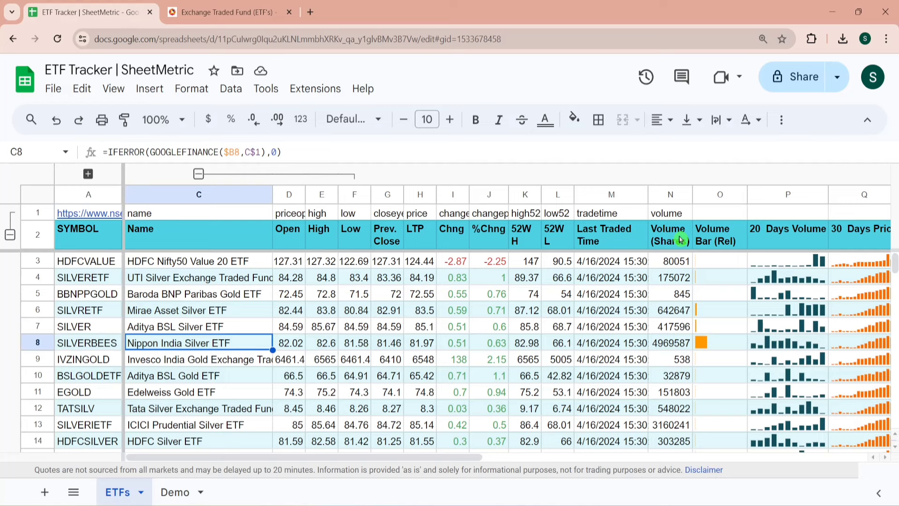
Step: Check the TATSILV and SILVERIETF name formulas, then bring up the NSE ETF market watch page
key(Down)
key(Down)
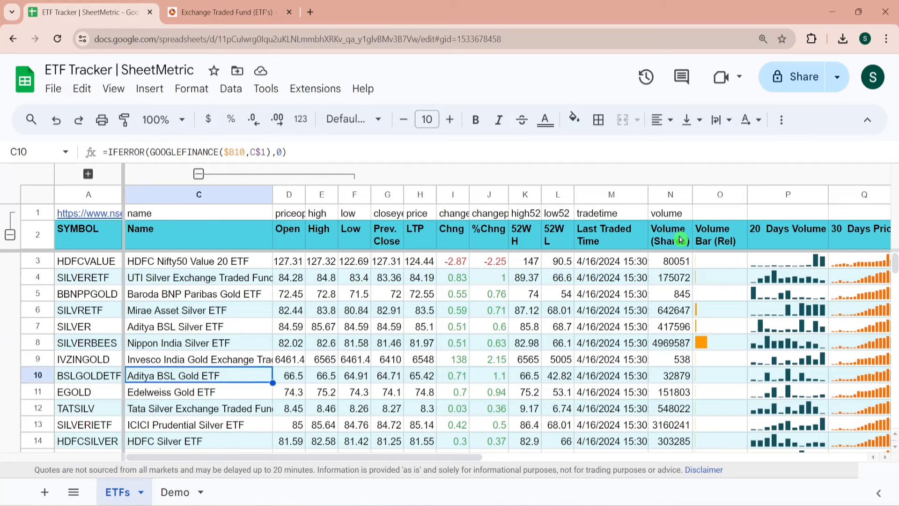
key(Down)
key(Down)
key(Left)
key(Down)
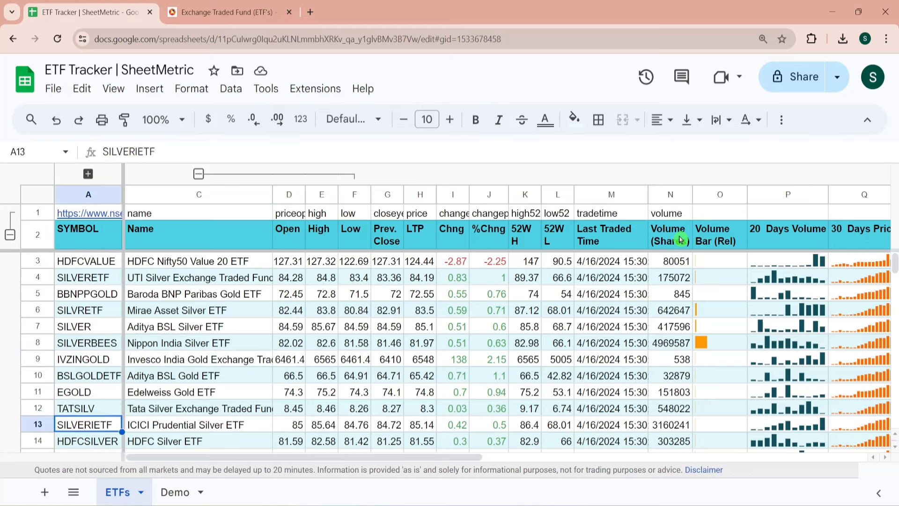
key(Right)
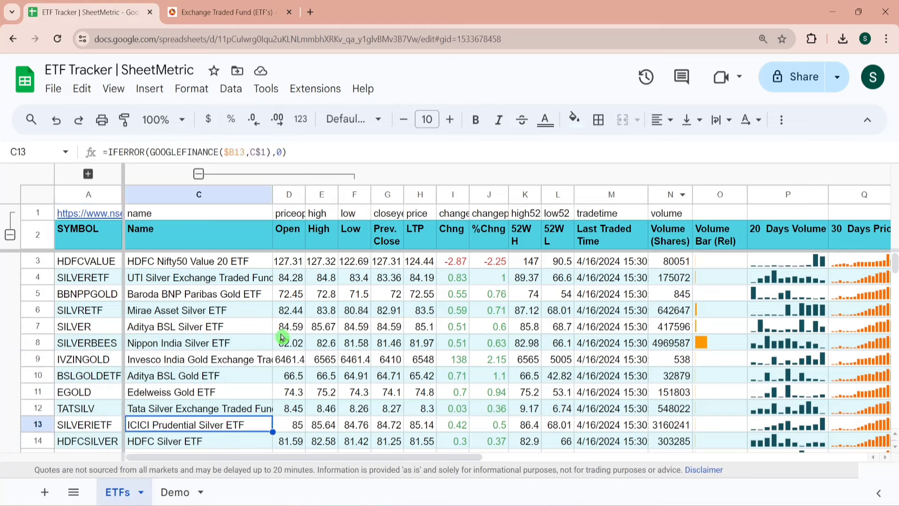
click(163, 331)
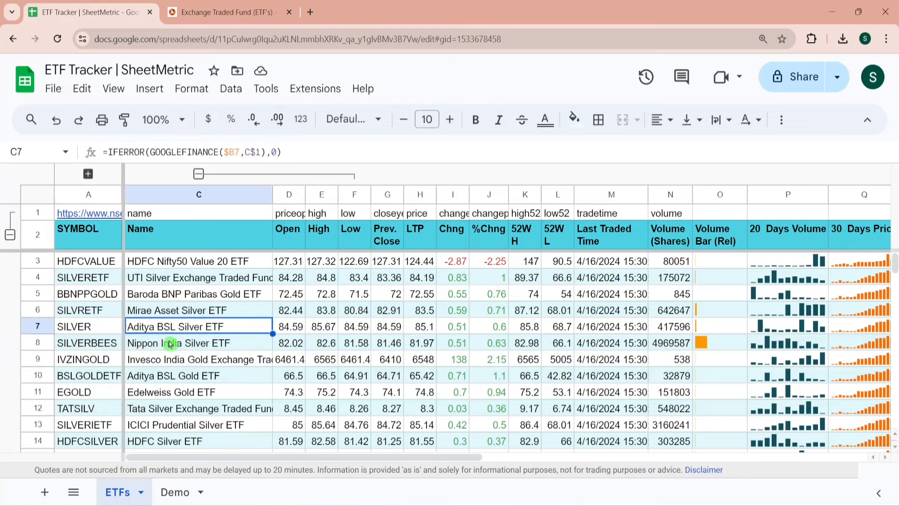
key(Down)
key(Left)
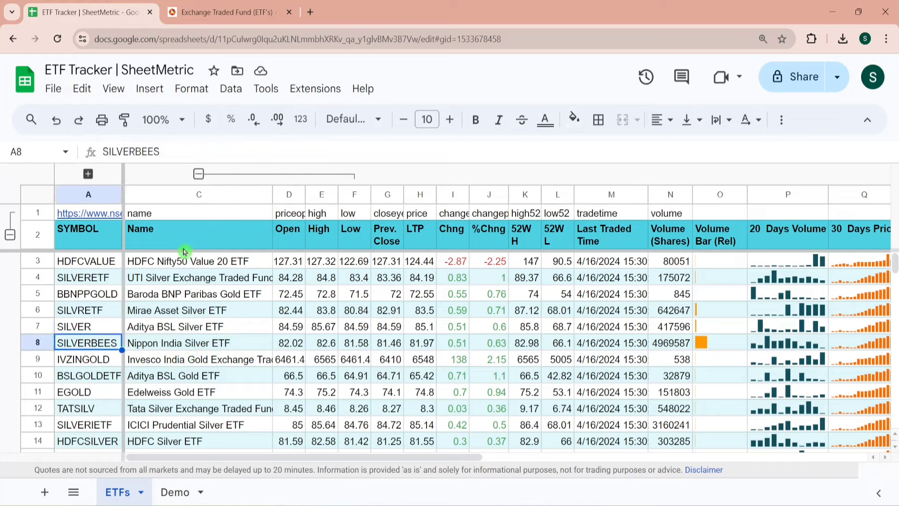
click(248, 15)
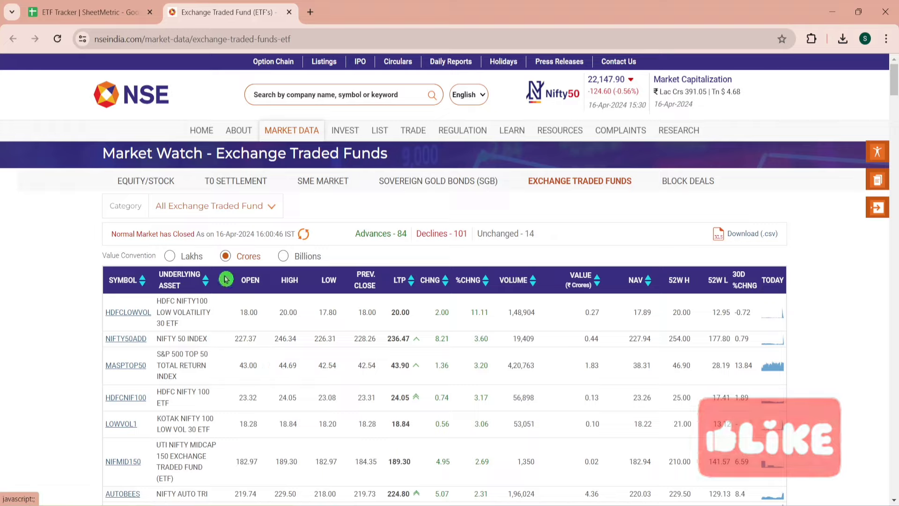
Step: Return from the NSE ETF market watch list to the ETF Tracker spreadsheet
click(117, 9)
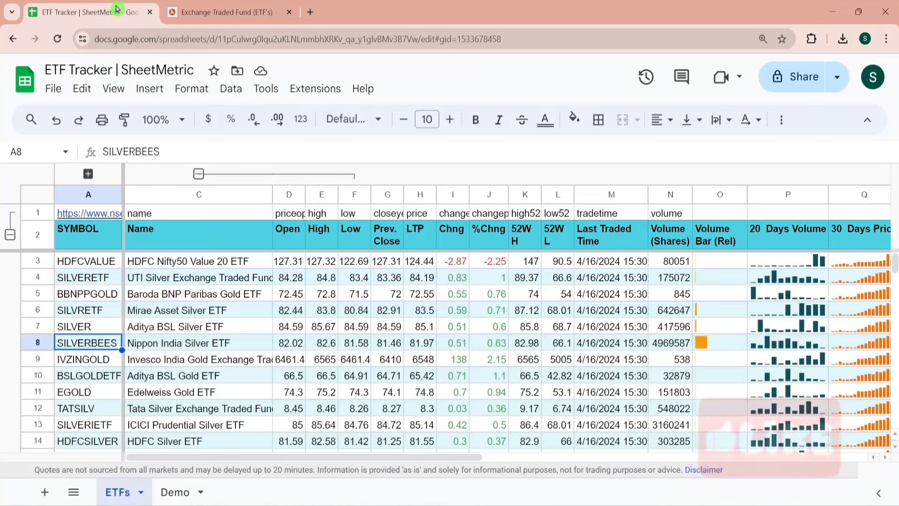
click(462, 296)
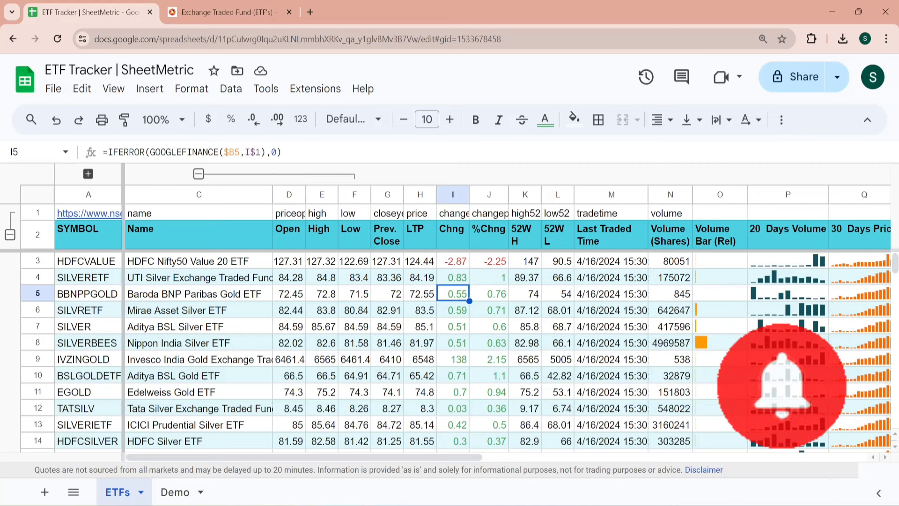
Step: Move between the ETFs and Demo sheets, ending on the blank Demo sheet at A2
click(189, 490)
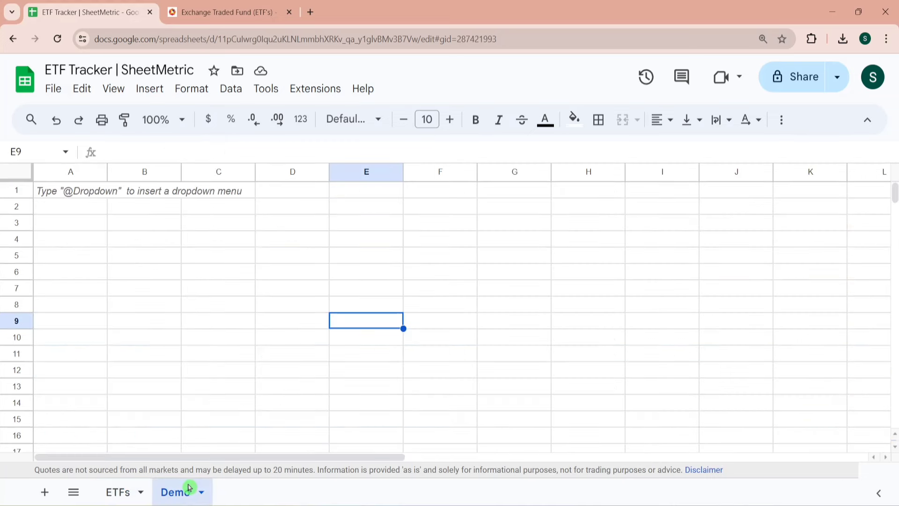
click(118, 490)
click(160, 329)
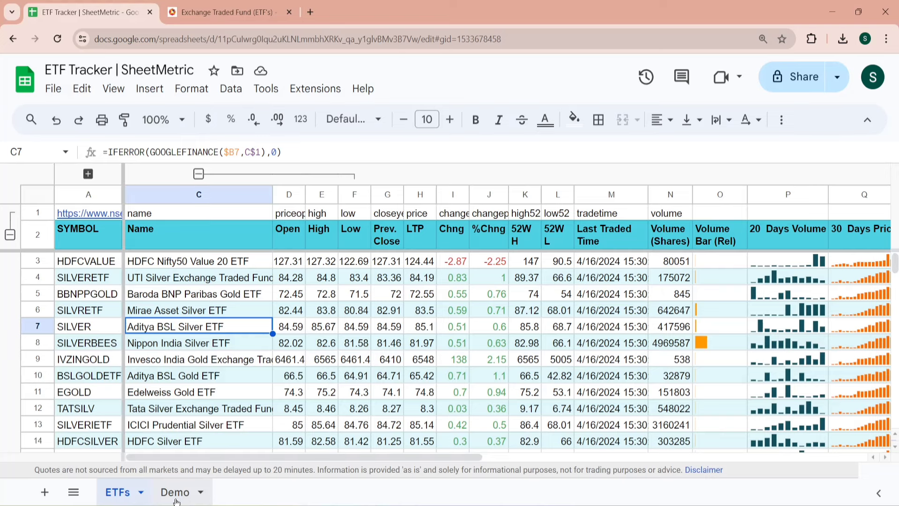
click(176, 499)
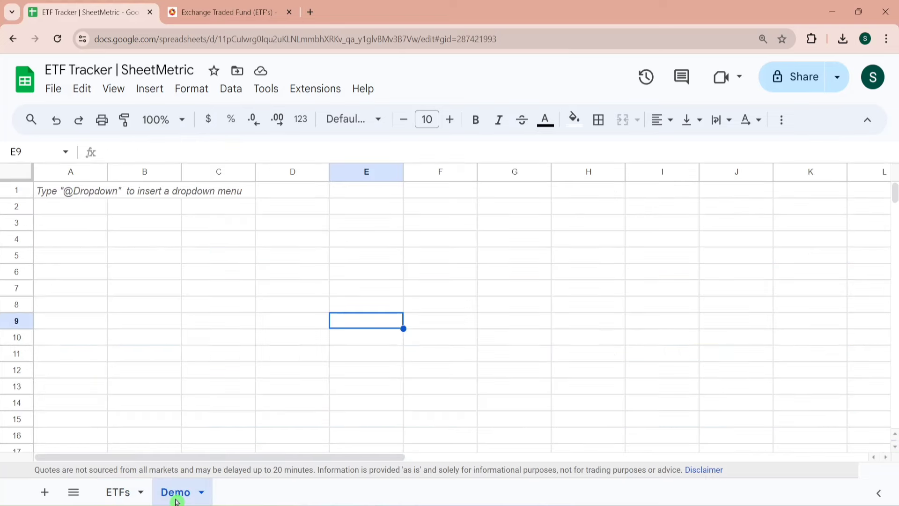
click(57, 93)
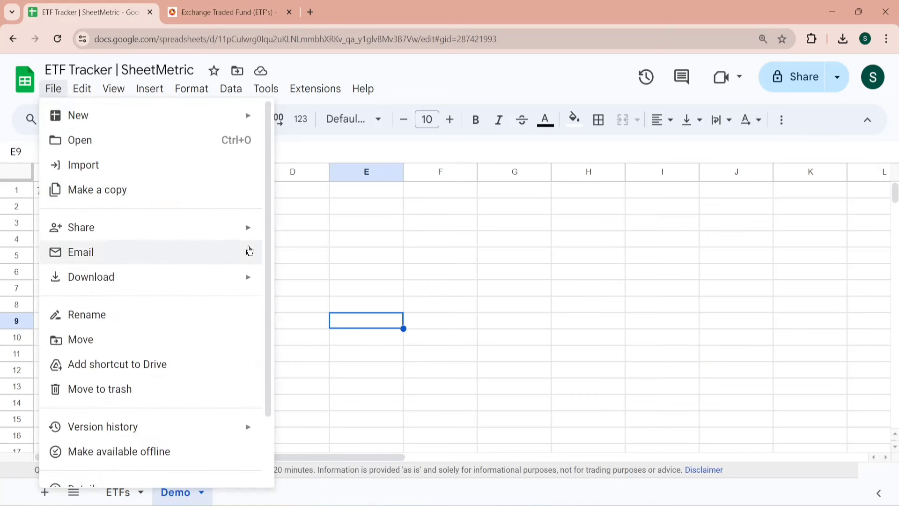
click(363, 241)
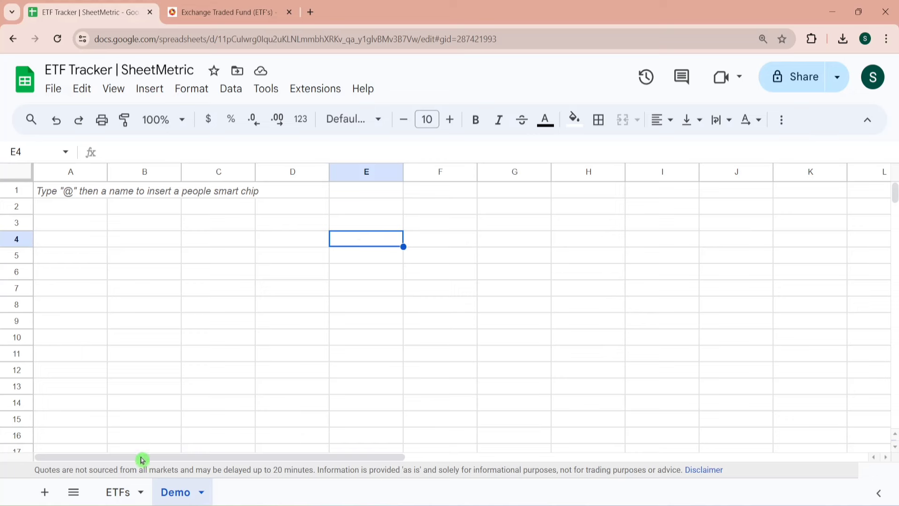
click(97, 205)
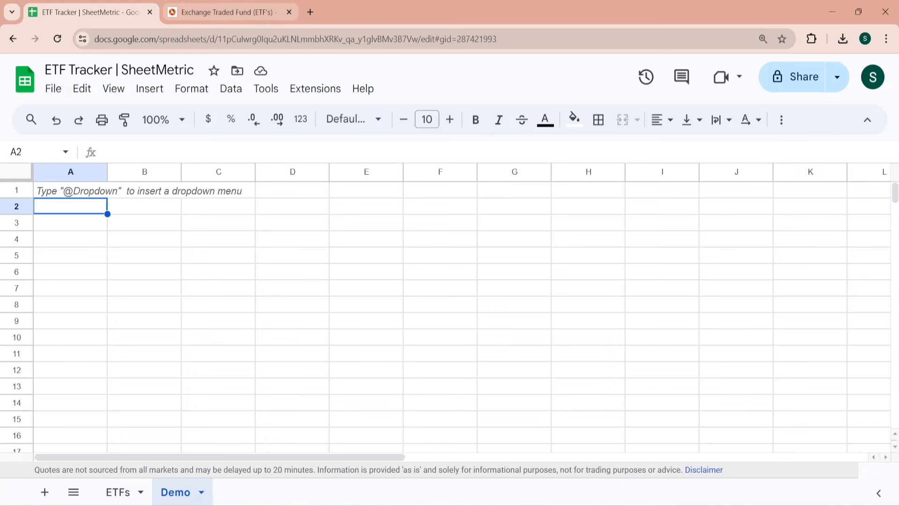
Step: Copy the ETFs header row A2:Q2, SYMBOL through 30 Days Price, then go to Demo
click(118, 492)
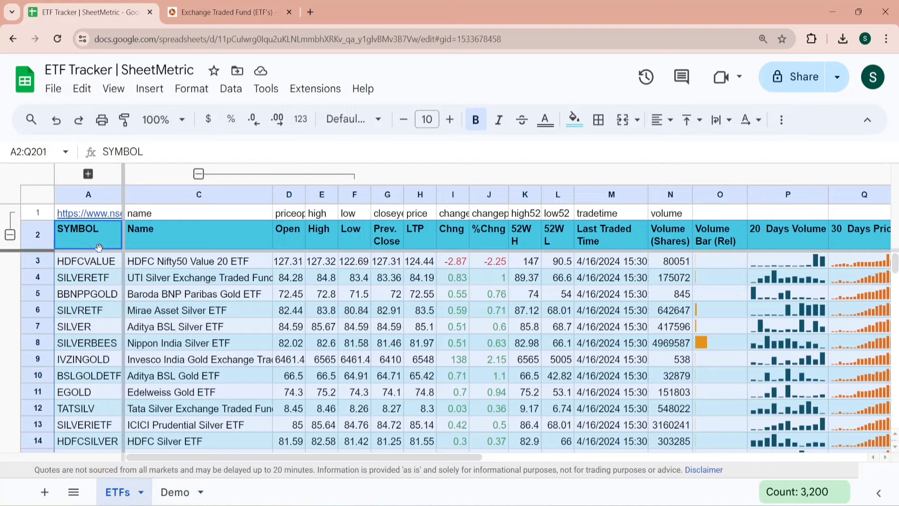
key(Right)
key(Right)
key(Right)
key(Right)
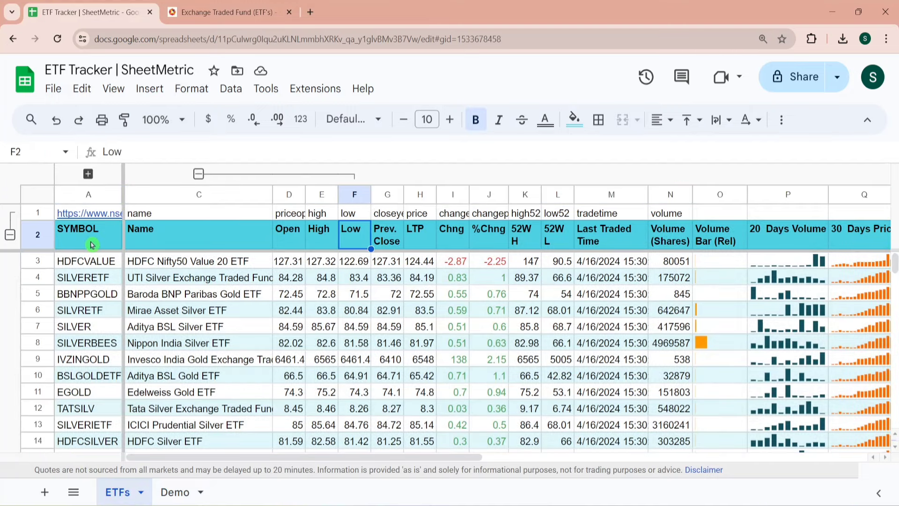
key(Right)
key(Right)
key(Right)
key(Right)
key(Right)
key(Right)
key(Left)
key(Left)
key(Left)
key(Left)
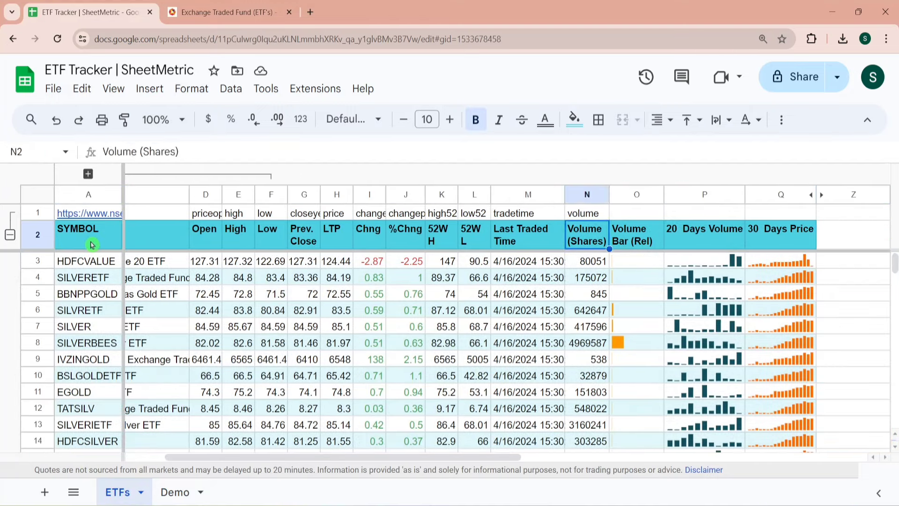
key(Left)
key(Left)
key(Left)
key(shift+Right)
key(shift+Right)
key(shift+Right)
key(shift+Right)
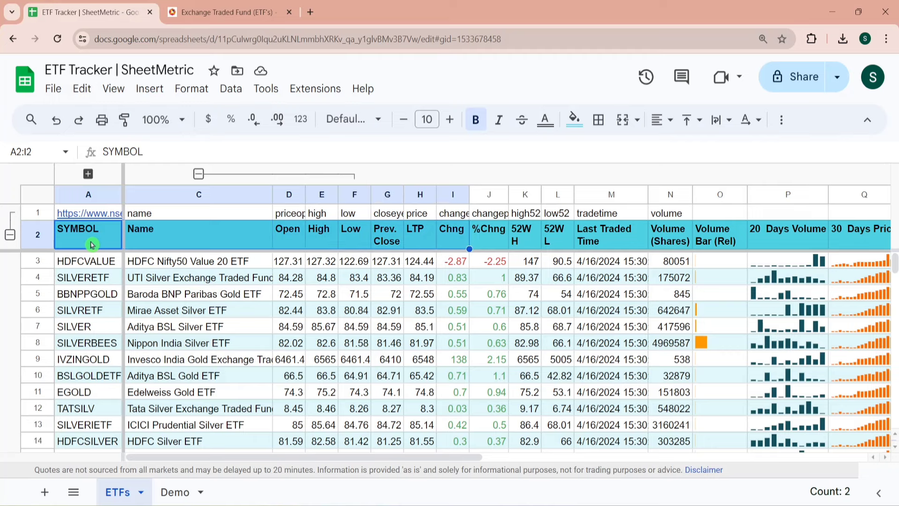
key(shift+Right)
key(shift+Right)
key(shift+Right)
key(shift+Right)
key(shift+Right)
key(shift+Right)
key(shift+Left)
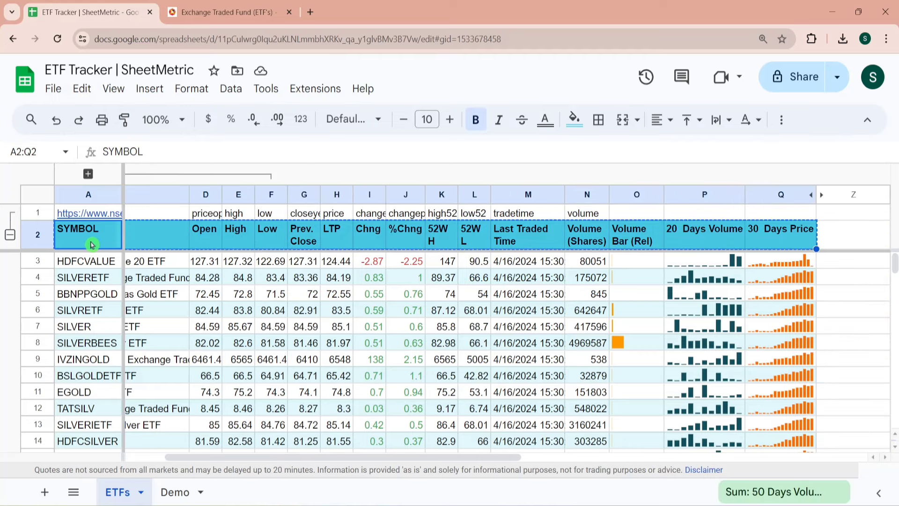
click(179, 493)
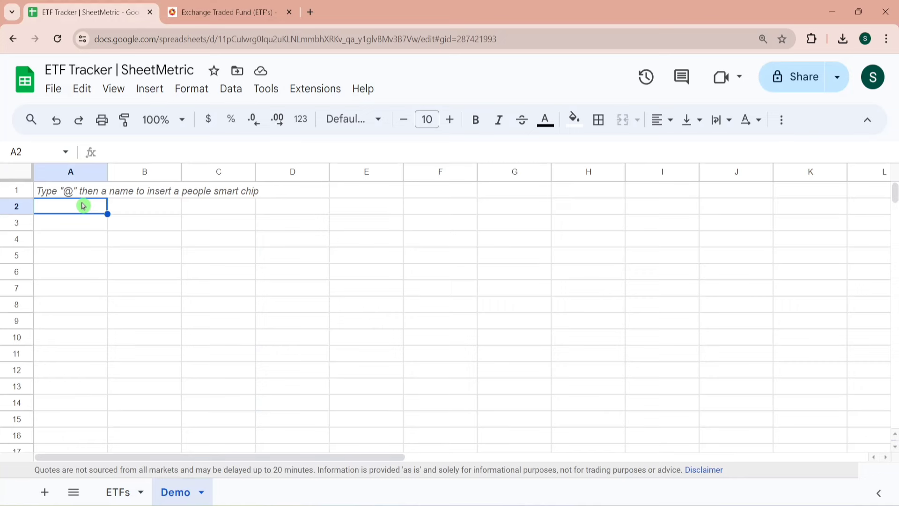
Step: Paste the copied header row into row 2 of the Demo sheet
key(ctrl+v)
click(114, 306)
key(Up)
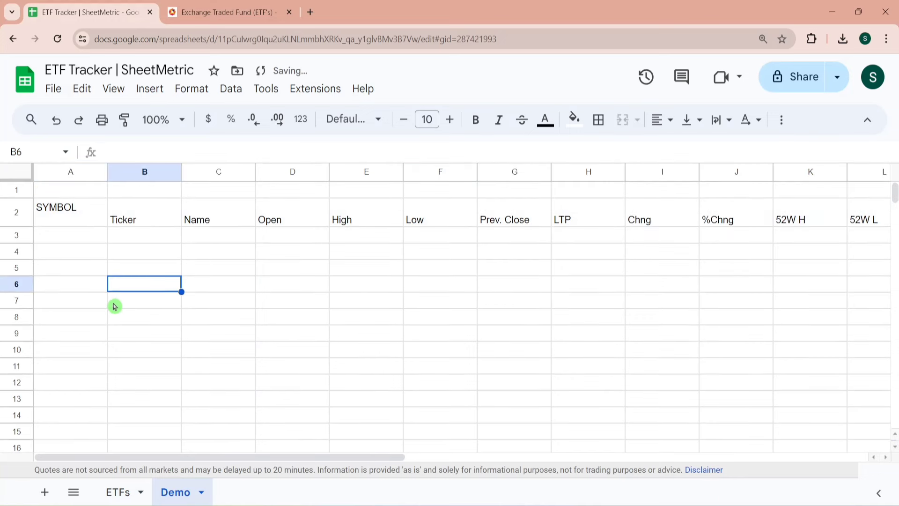
key(Up)
key(Up)
key(Up)
key(Up)
key(Left)
key(Down)
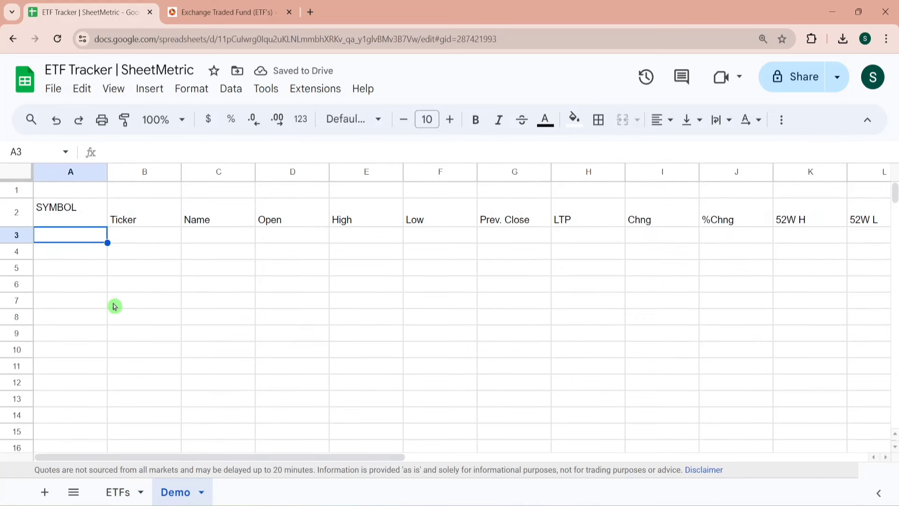
Step: Start a GOOGLEFINANCE formula in B3, view its syntax help, and open a new browser tab
key(Right)
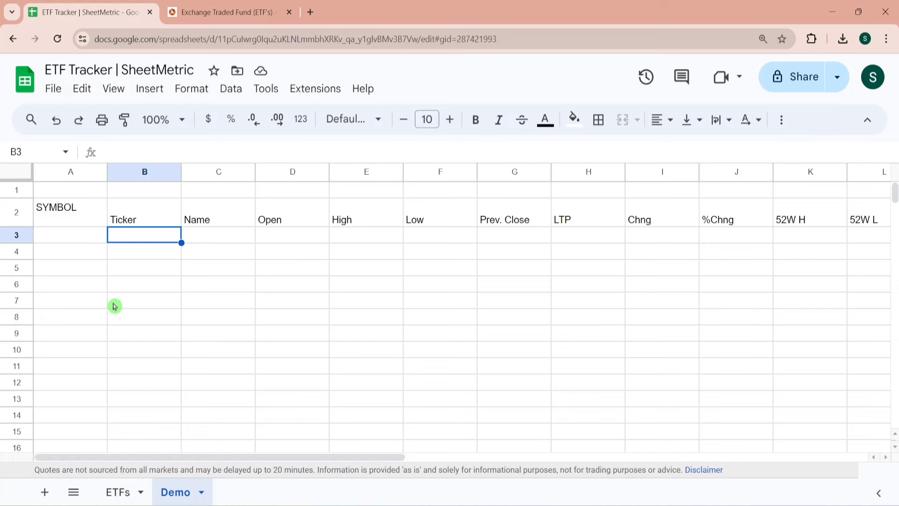
key(Left)
key(Right)
text(=)
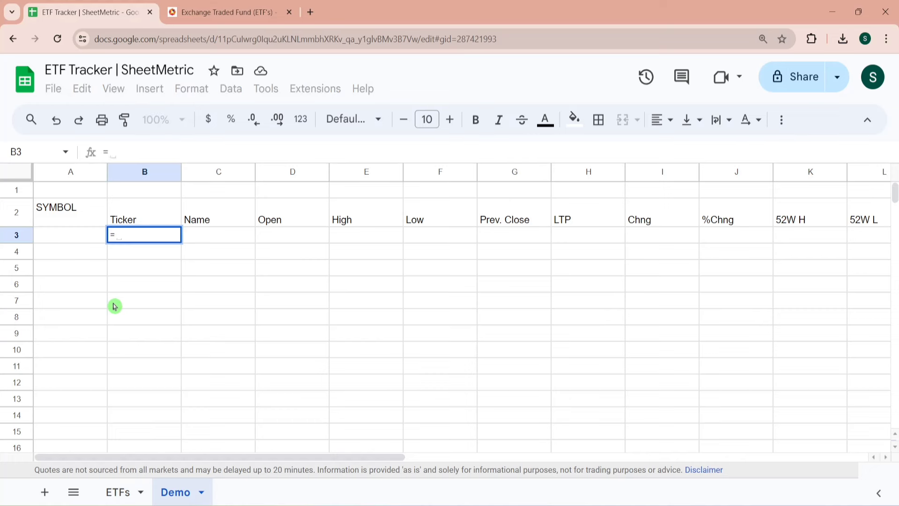
text(Goo)
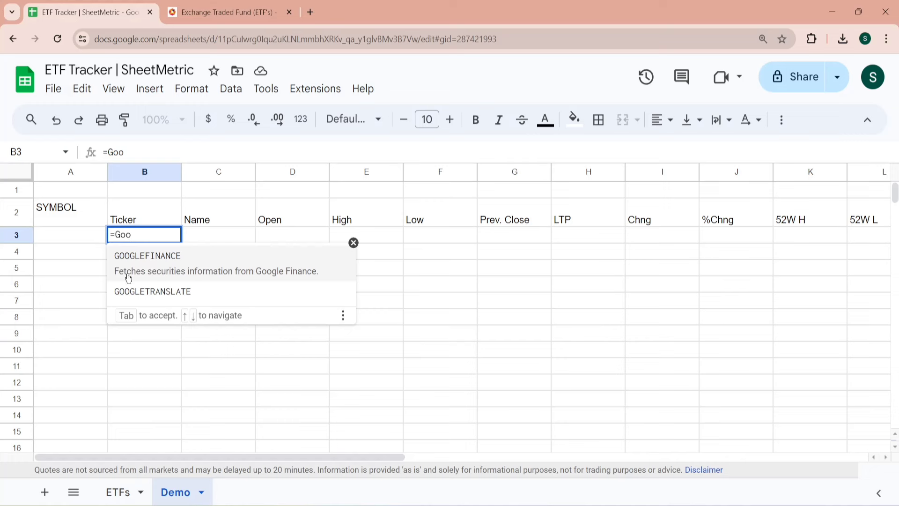
click(246, 269)
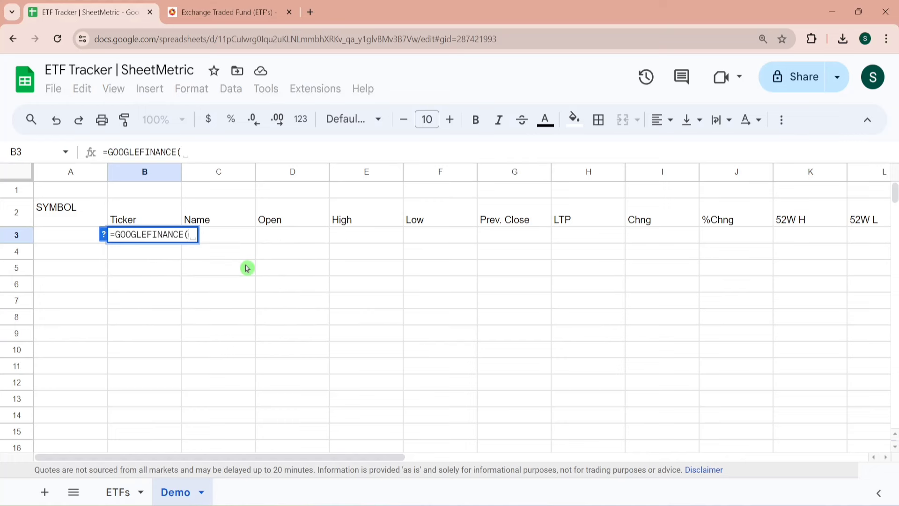
click(104, 235)
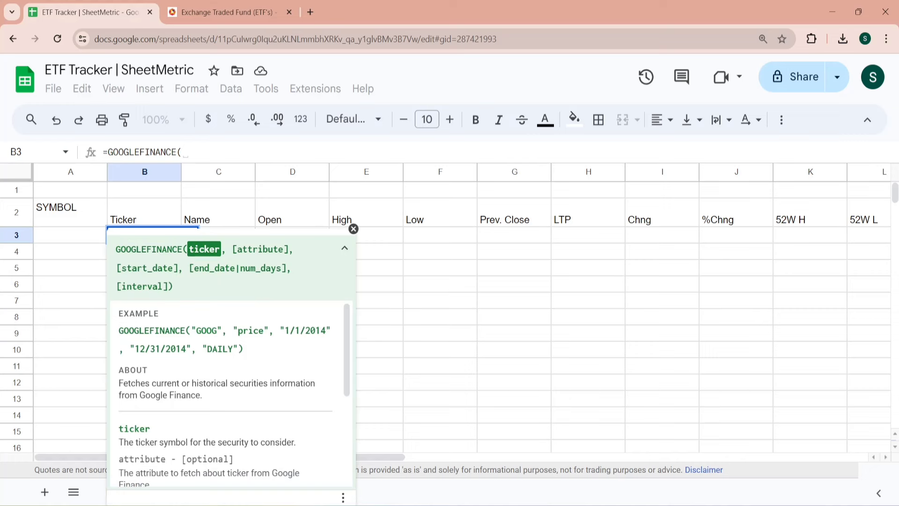
click(199, 249)
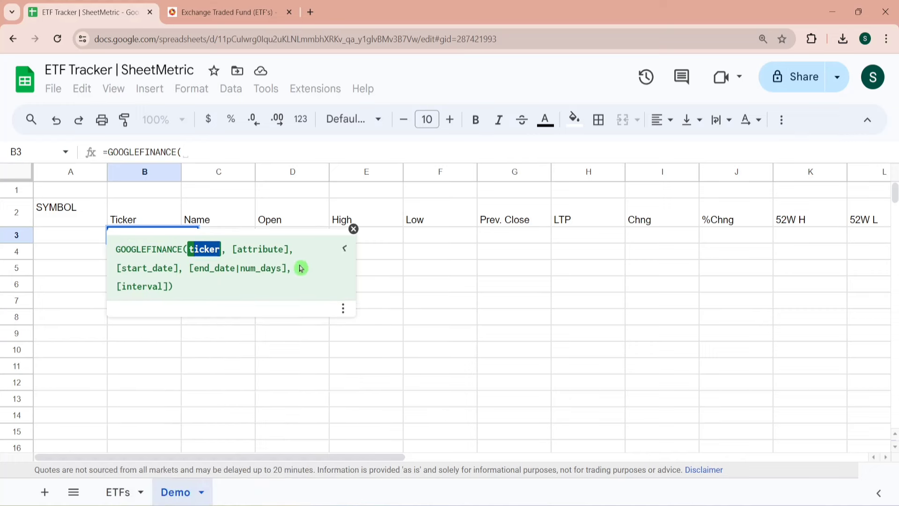
click(353, 228)
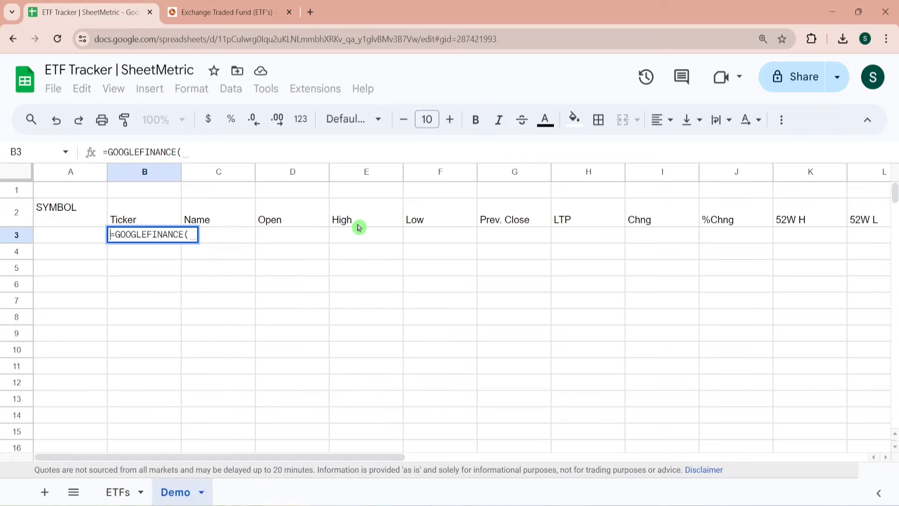
click(311, 11)
Step: Load the GOOGLEFINANCE help page and study the ticker argument and NASDAQ:GOOG example
text(goog)
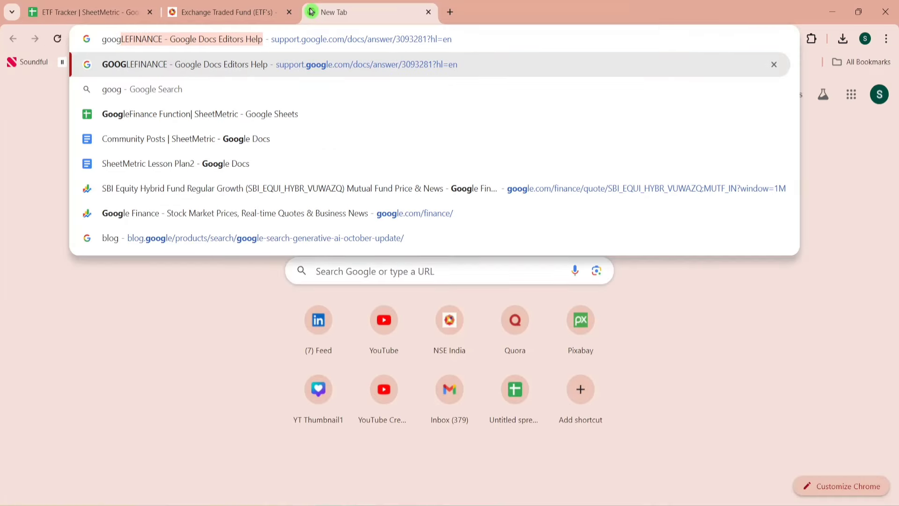
key(Return)
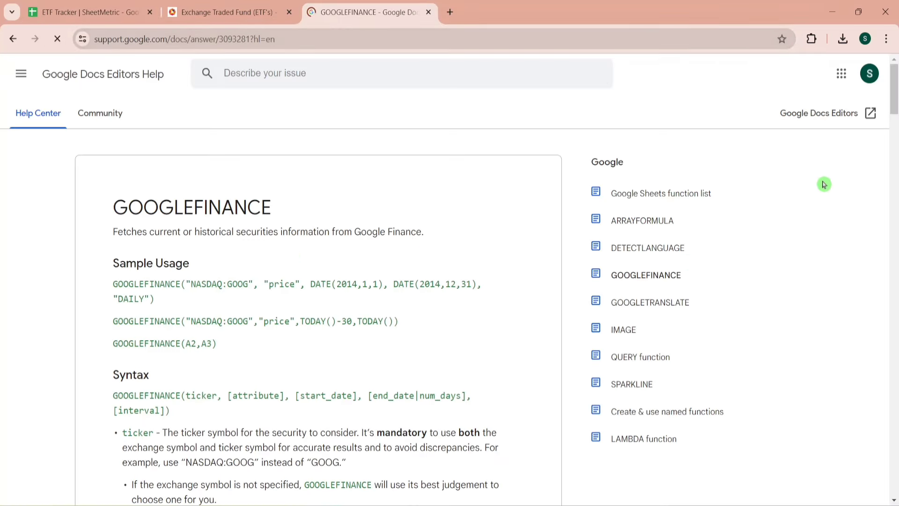
scroll(884, 126, down, 5)
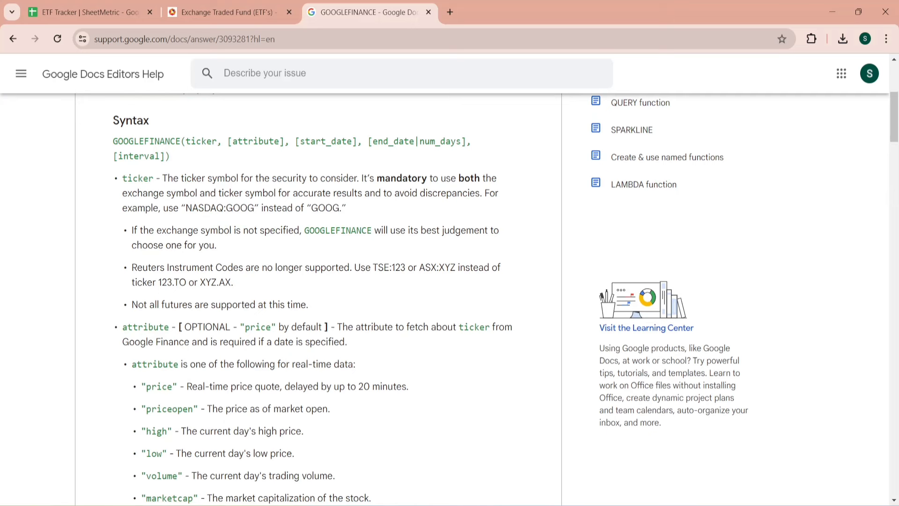
mouse_move(206, 140)
mouse_down()
mouse_move(180, 141)
mouse_move(264, 141)
mouse_up()
click(229, 156)
drag(202, 141, 217, 141)
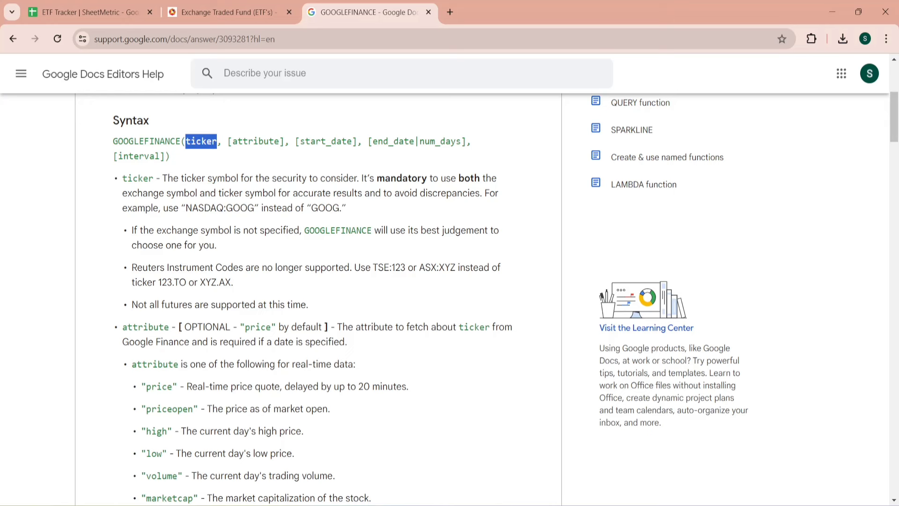
click(202, 141)
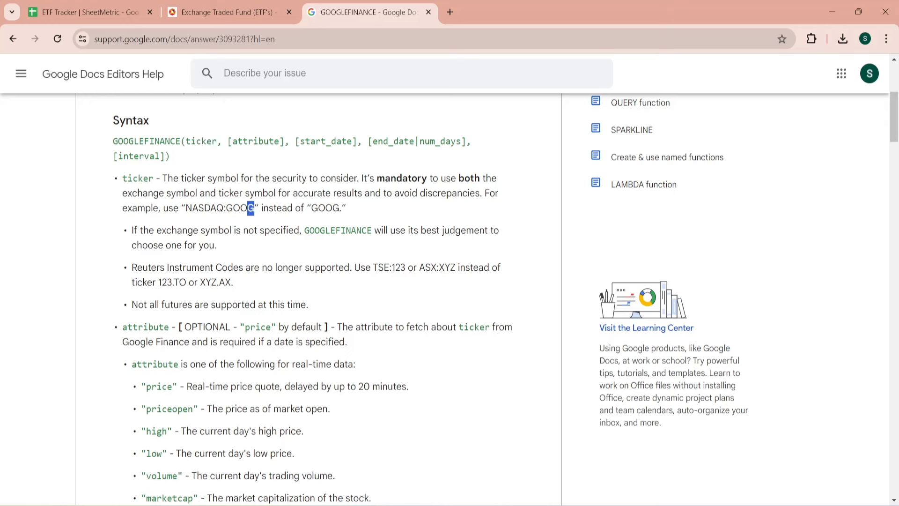
drag(247, 208, 192, 208)
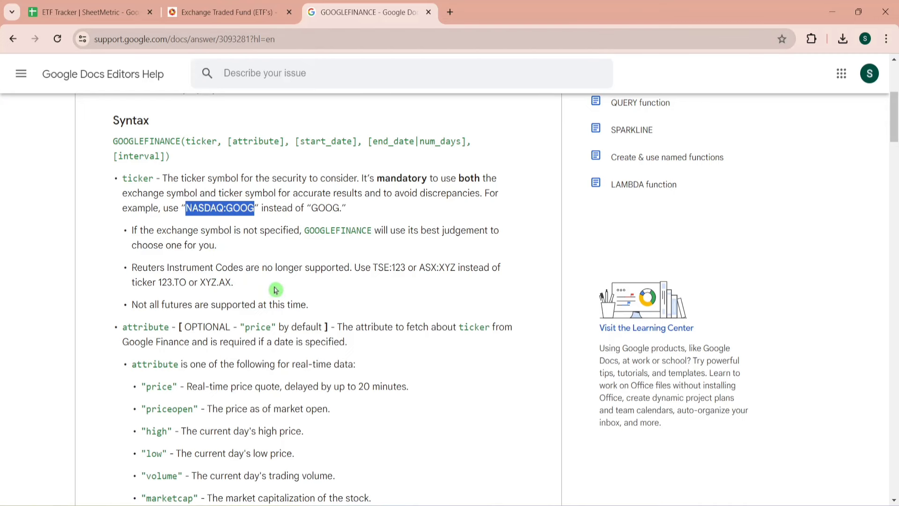
Step: Read the price and priceopen attributes, then return to the spreadsheet
scroll(222, 381, down, 2)
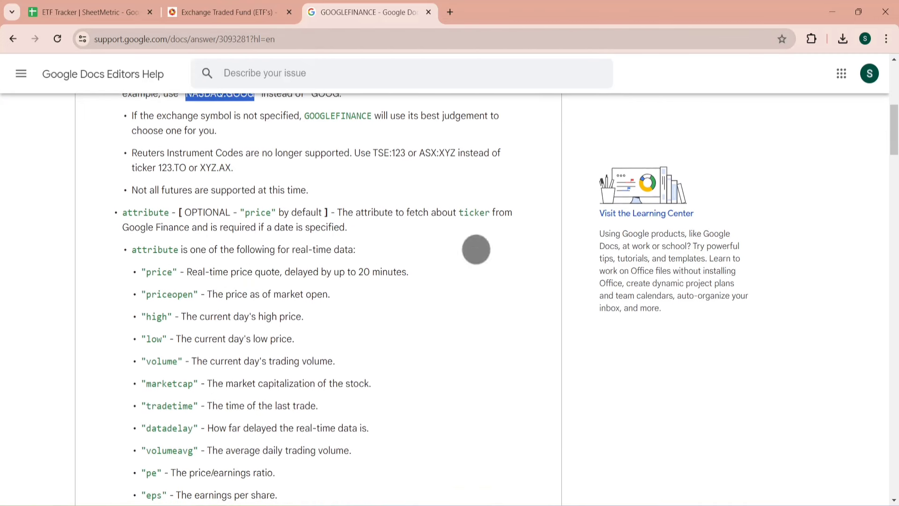
drag(178, 270, 150, 271)
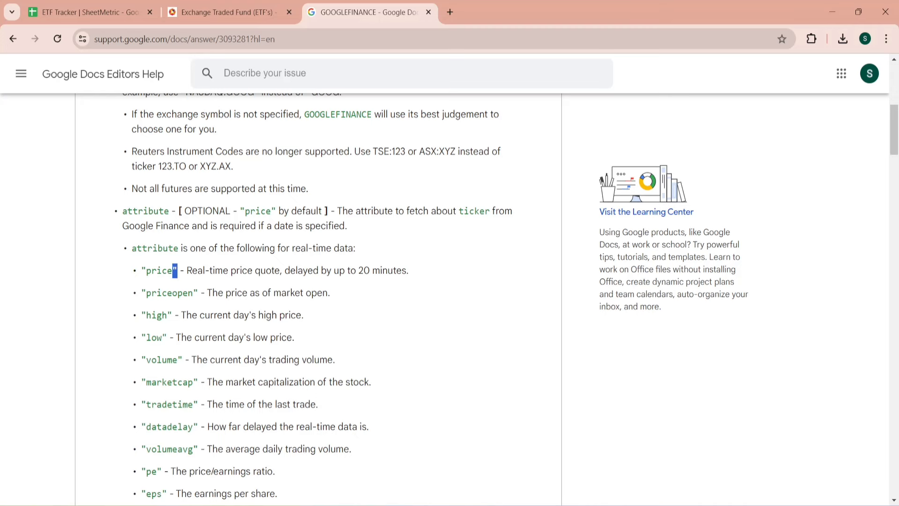
drag(201, 293, 162, 292)
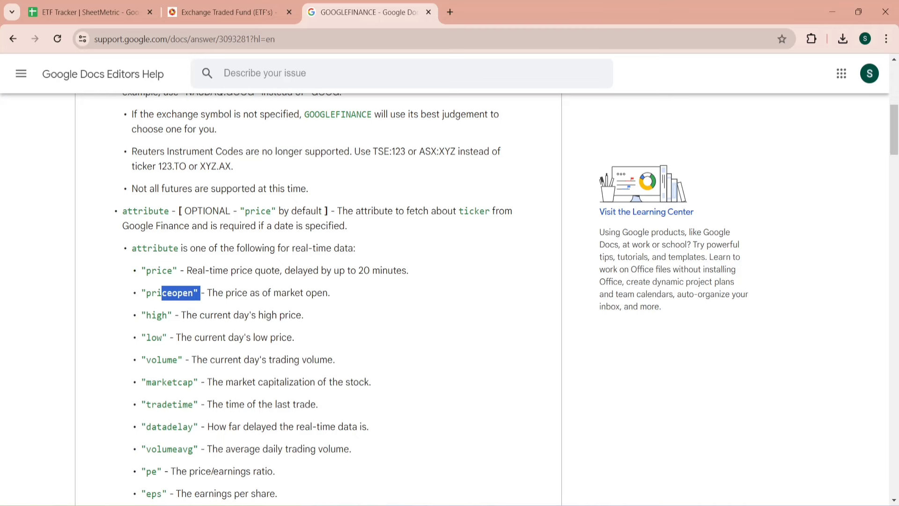
click(161, 293)
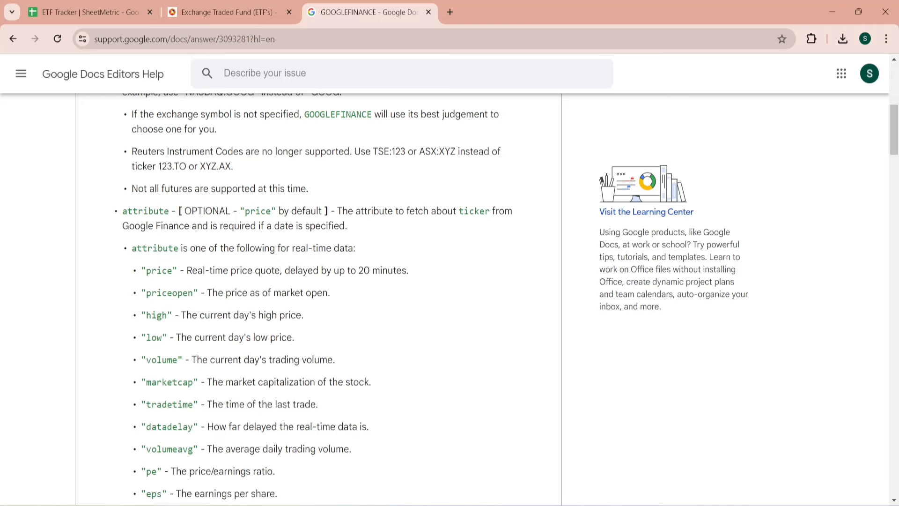
click(108, 4)
Step: Discard B3's draft formula, then copy HDFCLOWVOL from the NSE list into A3
key(Escape)
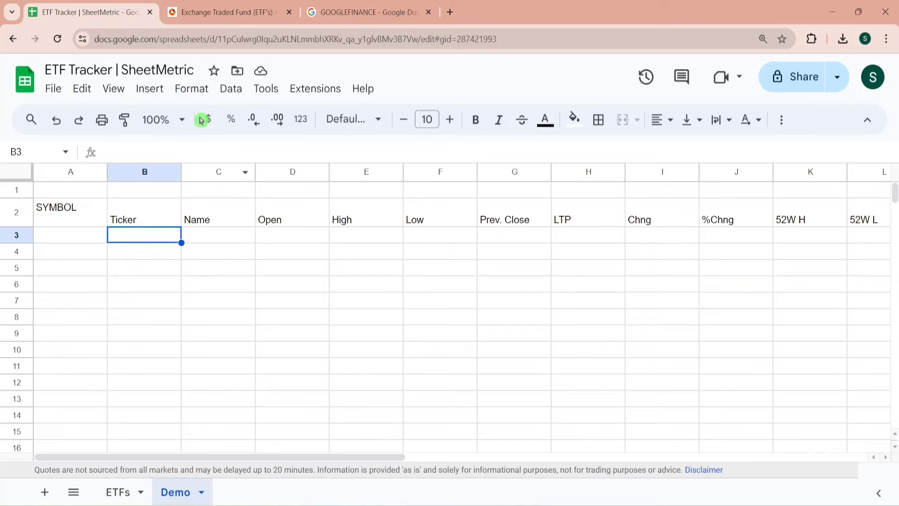
click(253, 9)
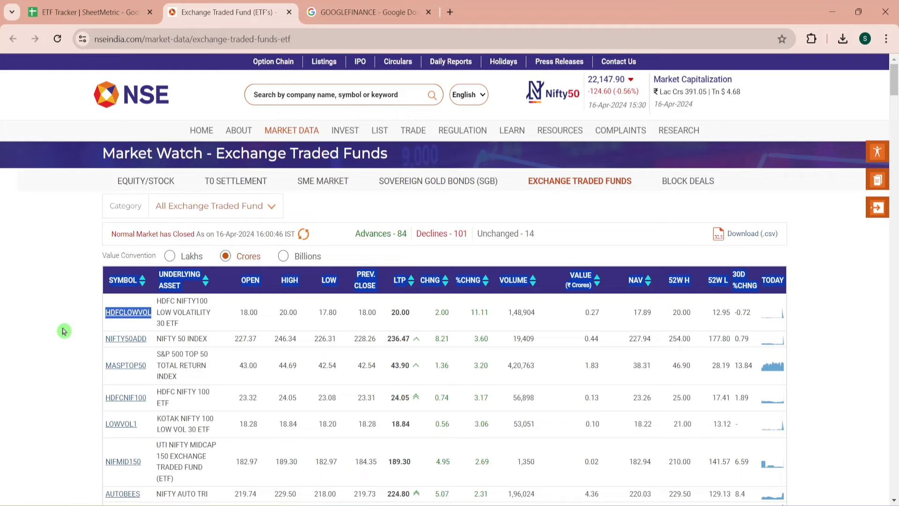
drag(126, 312, 70, 330)
drag(154, 318, 108, 318)
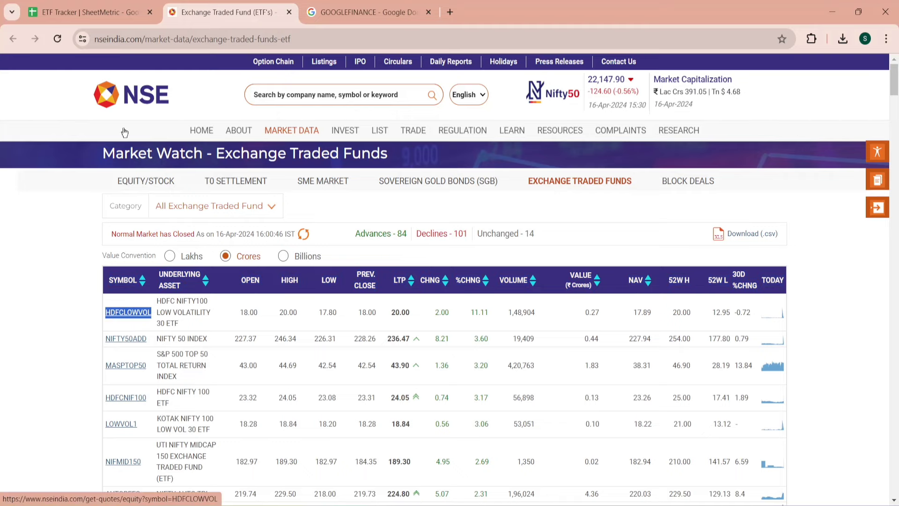
key(ctrl+c)
key(ctrl+Page_Up)
click(70, 235)
key(ctrl+v)
key(Return)
click(77, 241)
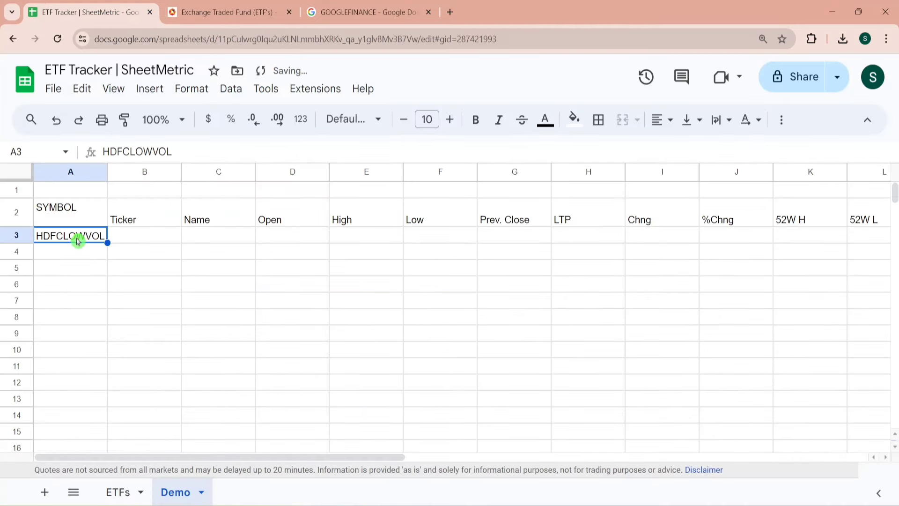
key(Tab)
key(Tab)
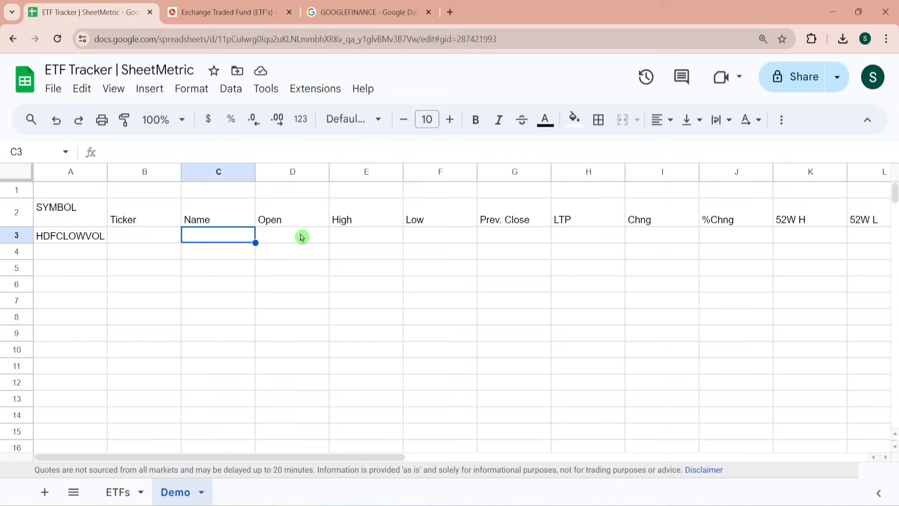
Step: Enter =GOOGLEFINANCE("NSE:HDFCLOWVOL","name") in C3 to show the fund name
text(=G)
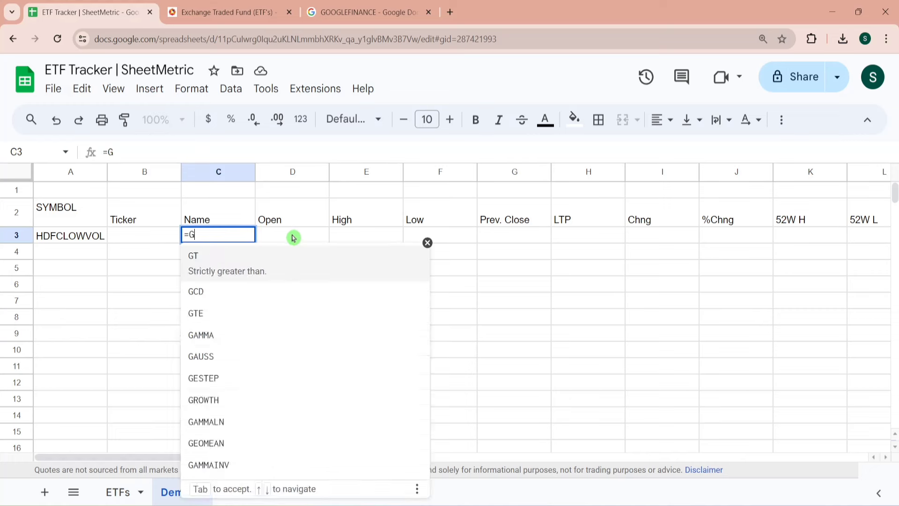
text(oo)
click(268, 265)
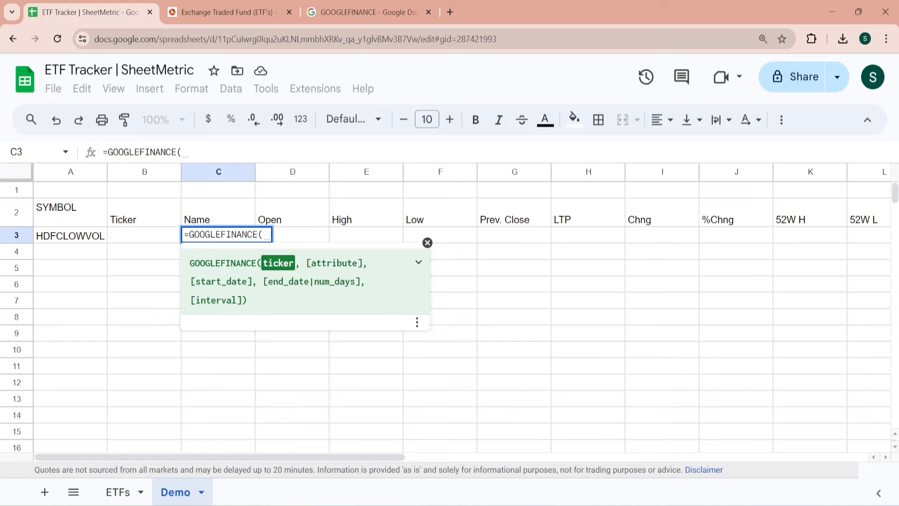
text(")
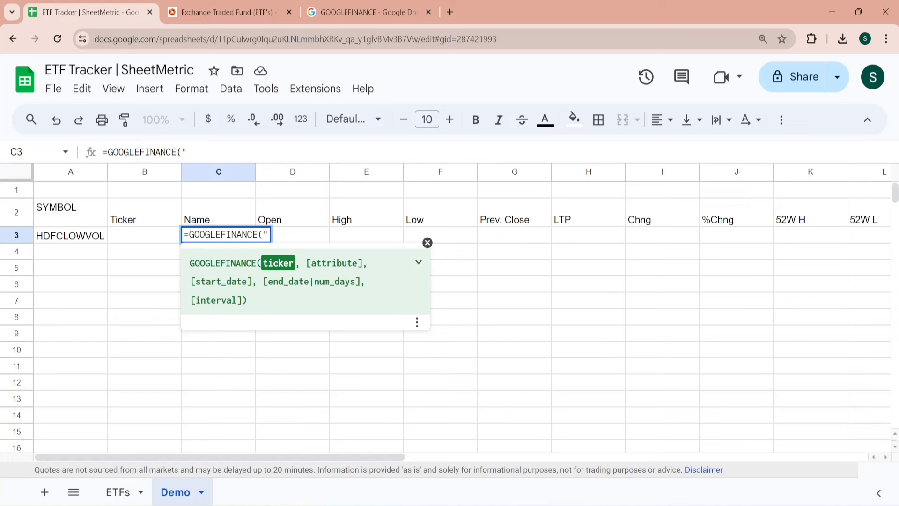
text(NSE:)
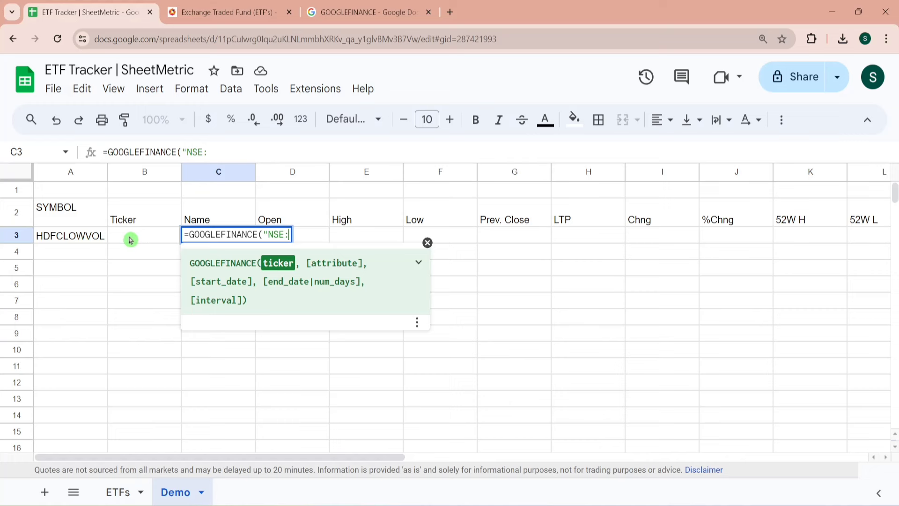
text(HDFCLOWVOL")
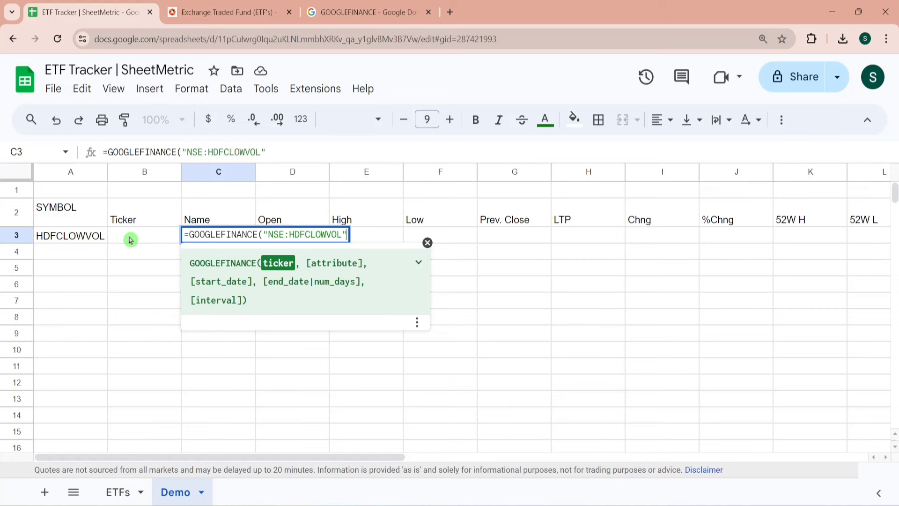
text(,)
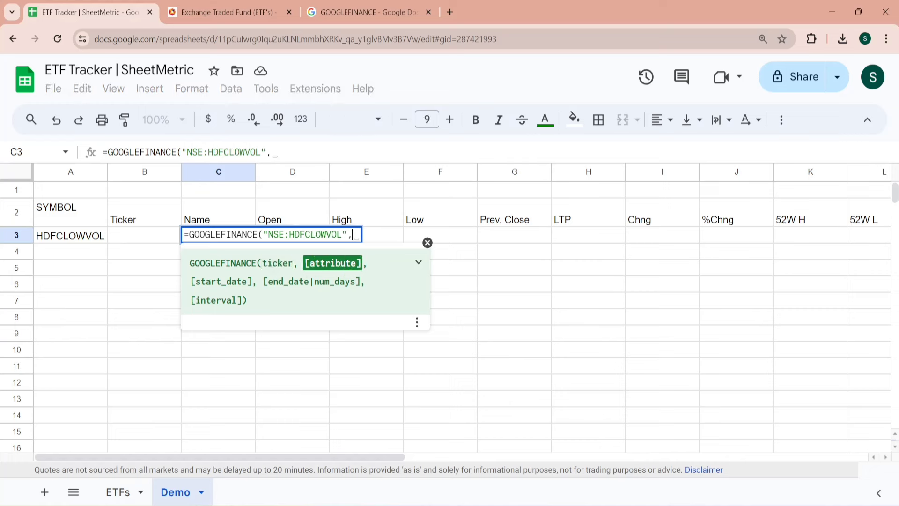
text(")
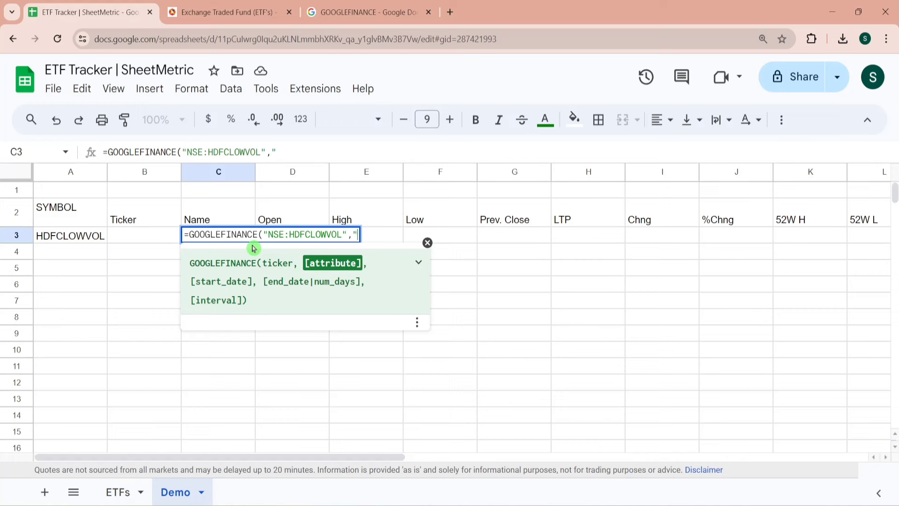
text(name)
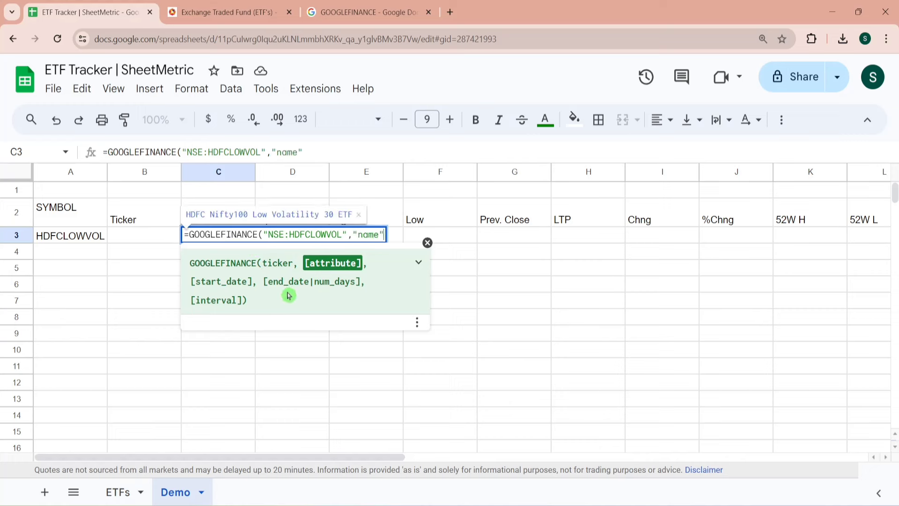
drag(187, 287, 272, 302)
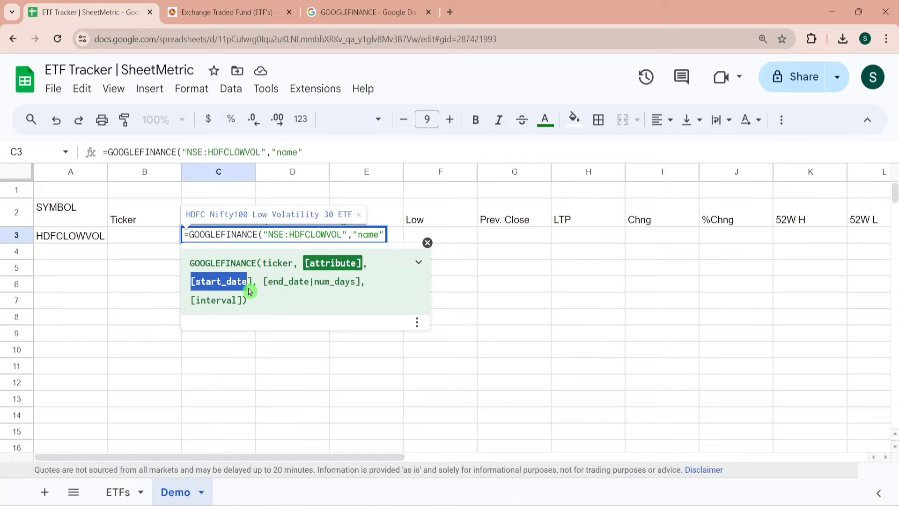
click(273, 303)
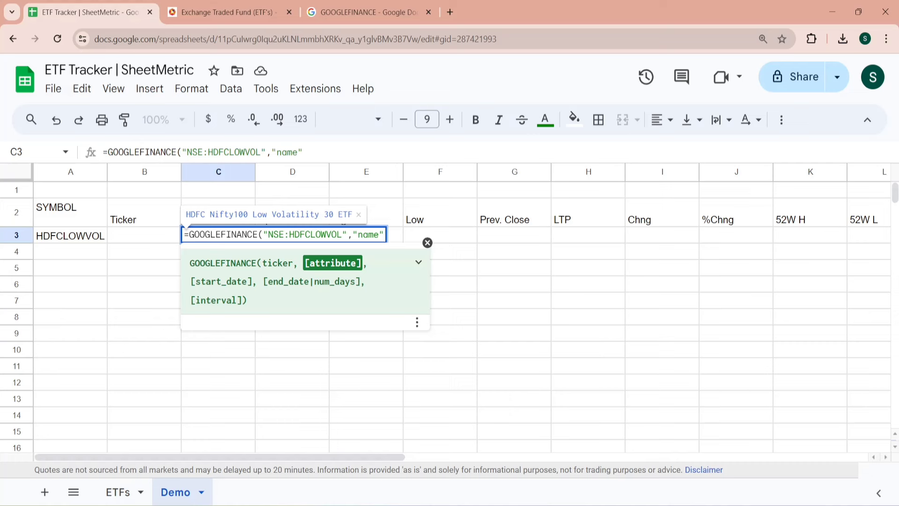
drag(191, 280, 287, 302)
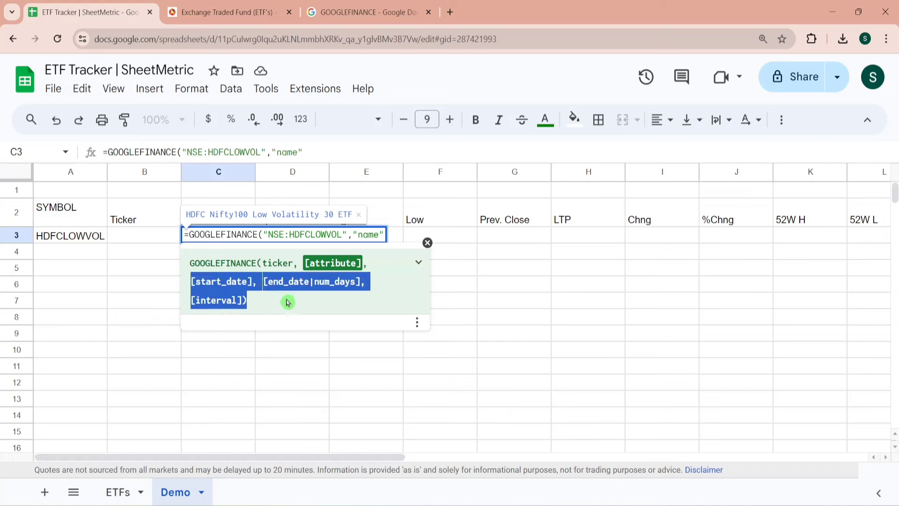
click(288, 304)
text())
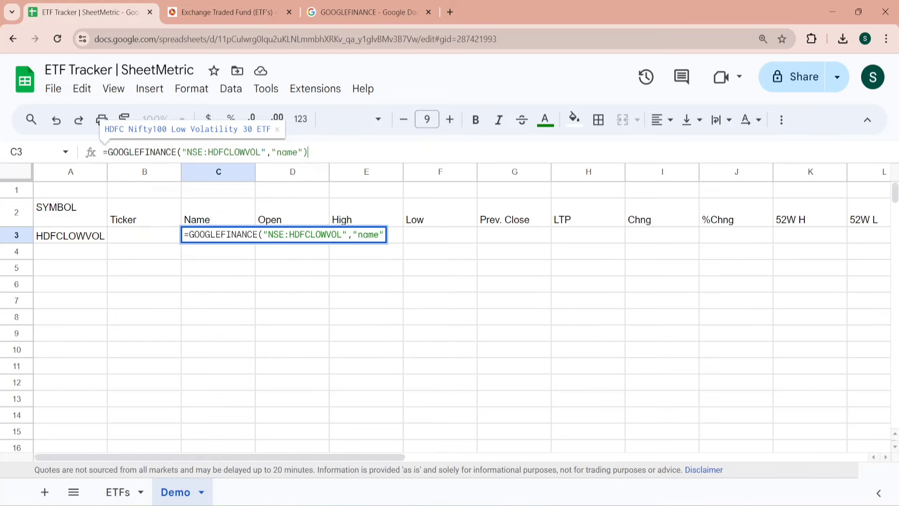
key(Return)
Step: Move from C3 through column D up to the Open header in D2
key(Up)
key(Right)
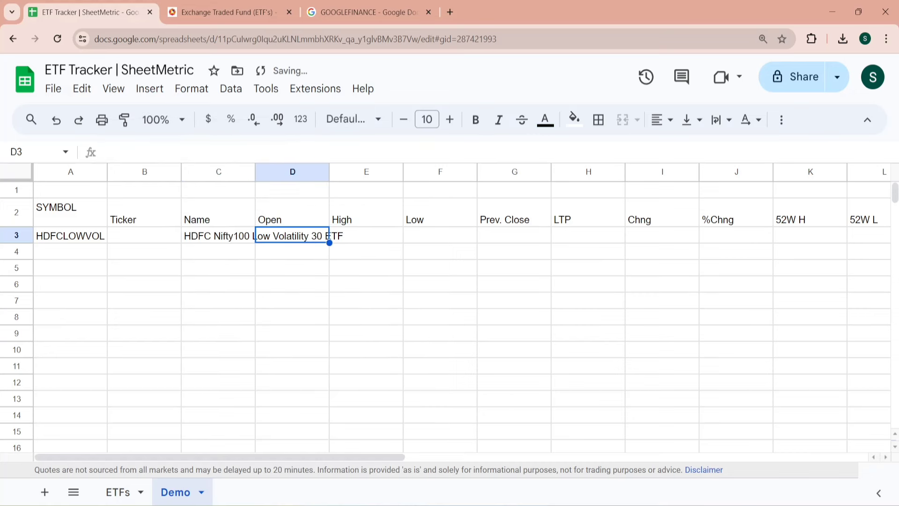
key(Left)
key(Right)
key(Up)
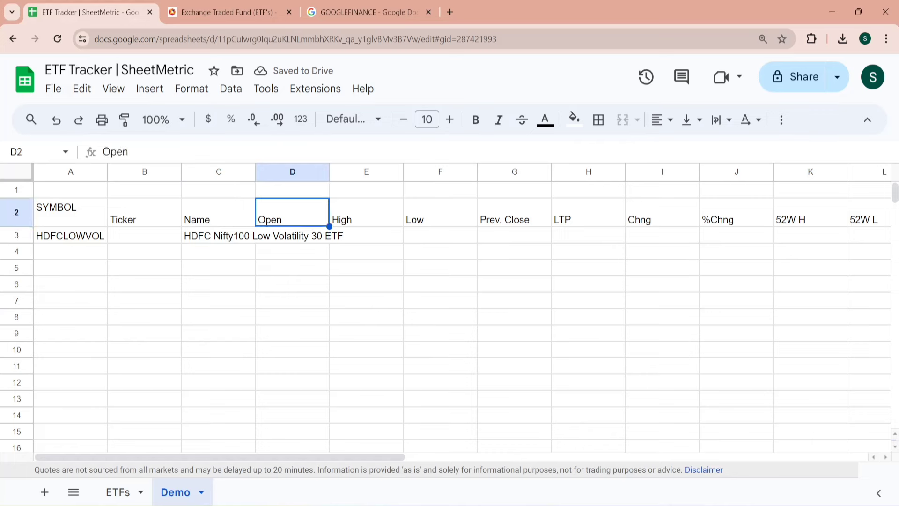
key(Up)
key(Down)
key(Down)
key(Up)
click(355, 10)
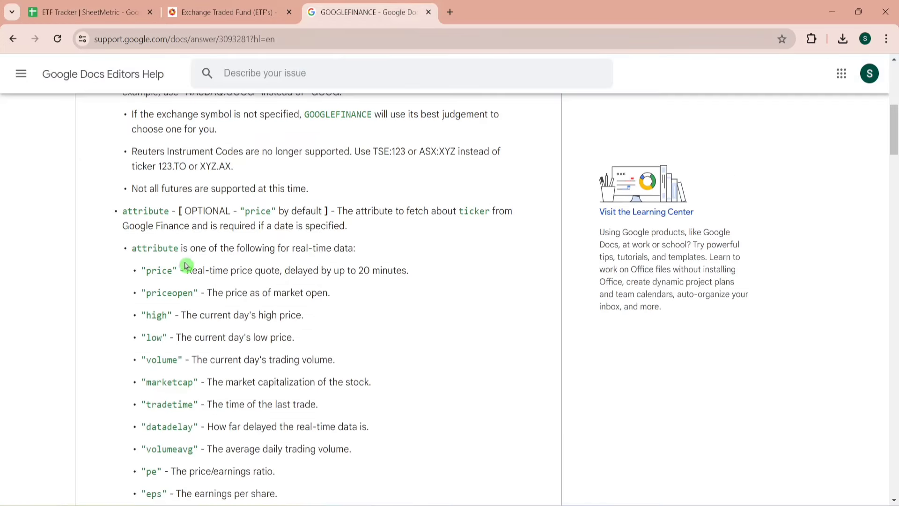
drag(207, 293, 305, 293)
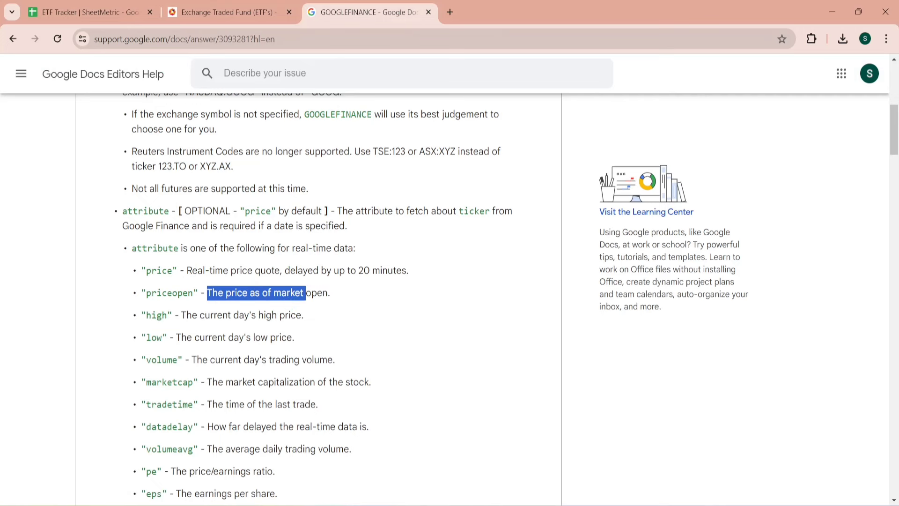
drag(193, 293, 156, 293)
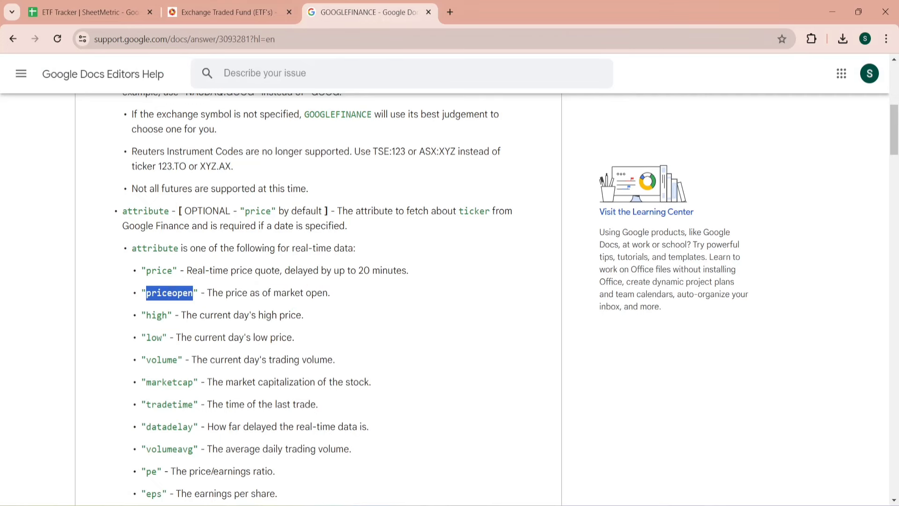
click(140, 4)
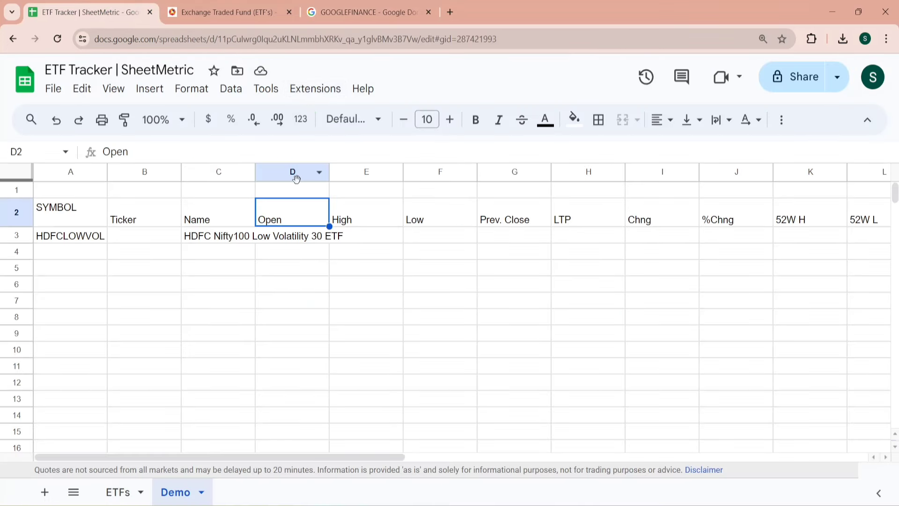
Step: Write the note 'priceopen' in D1 above the Open header
click(238, 235)
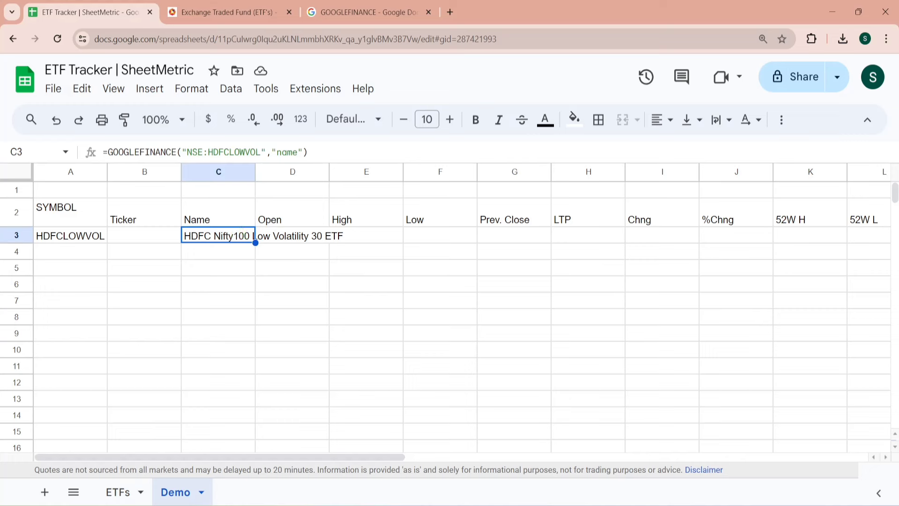
click(301, 190)
text(priceopen)
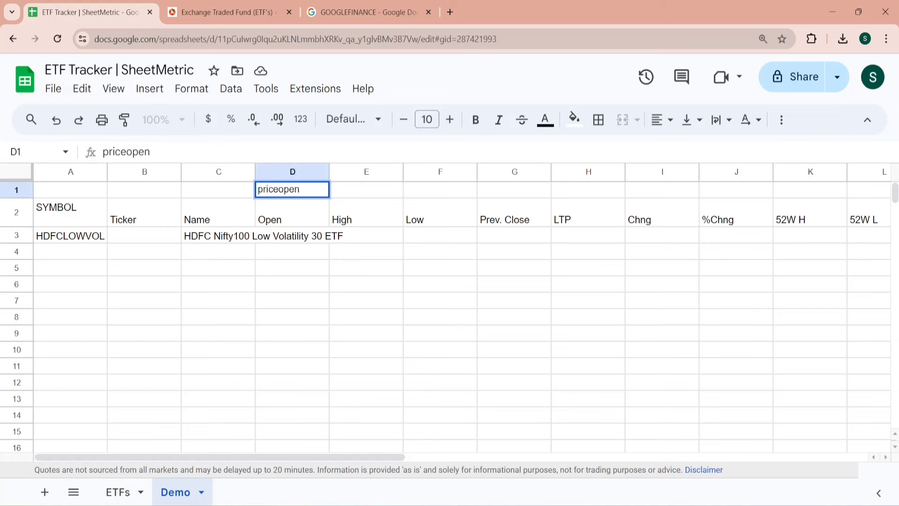
key(Return)
Step: Enter =CONCATENATE("NSE:",A3) in B3 to build the NSE:HDFCLOWVOL ticker
key(Down)
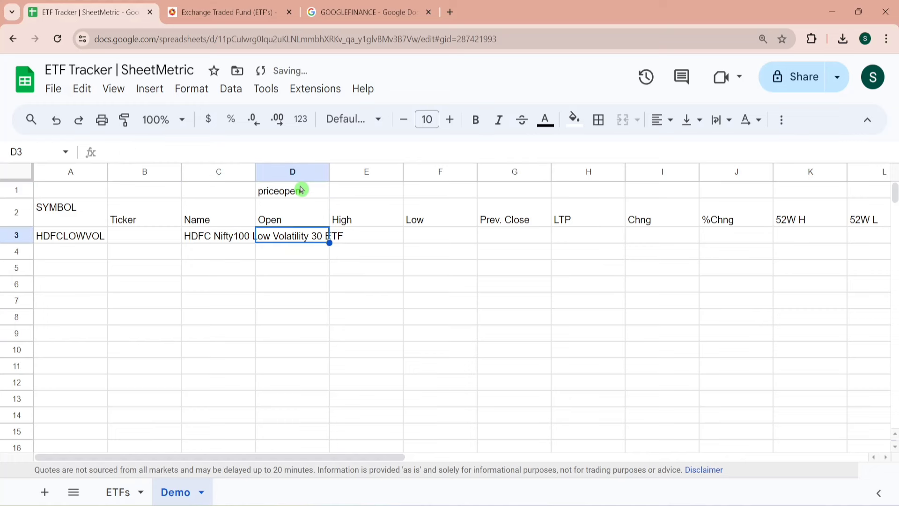
key(Left)
key(Left)
text(=)
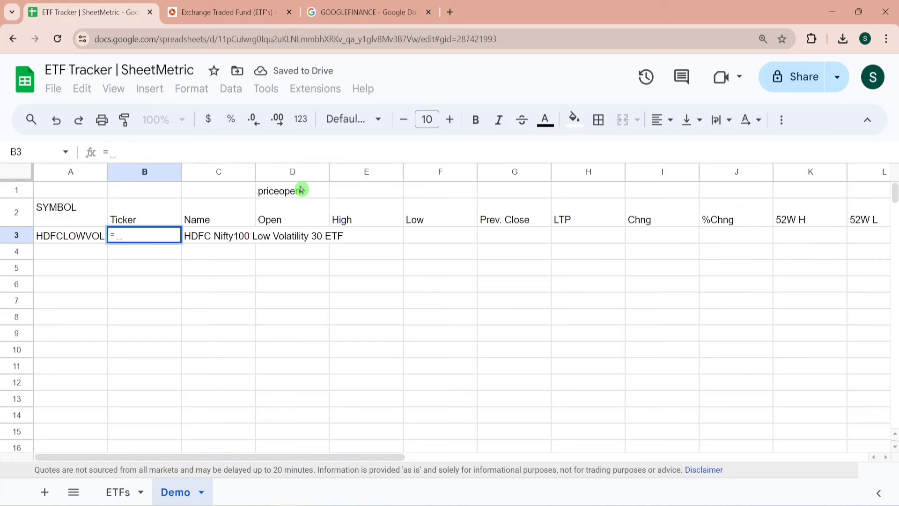
text(concat)
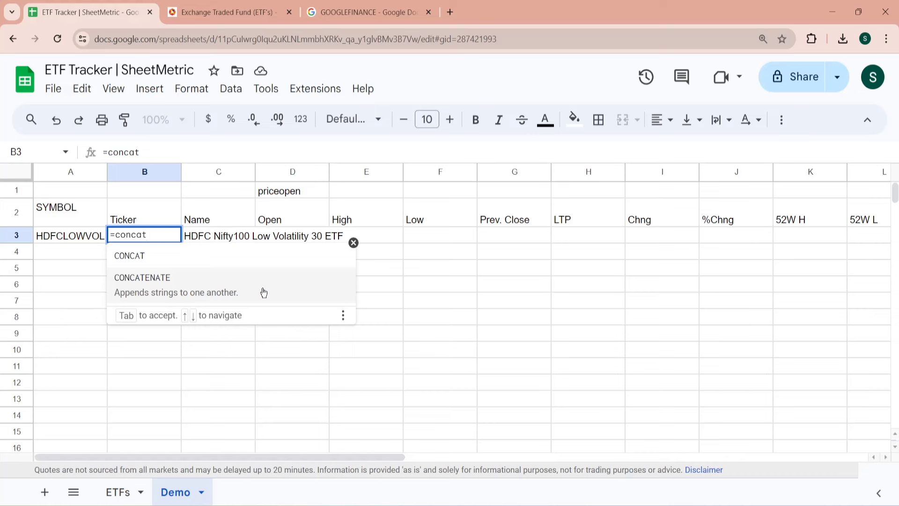
click(264, 292)
text(")
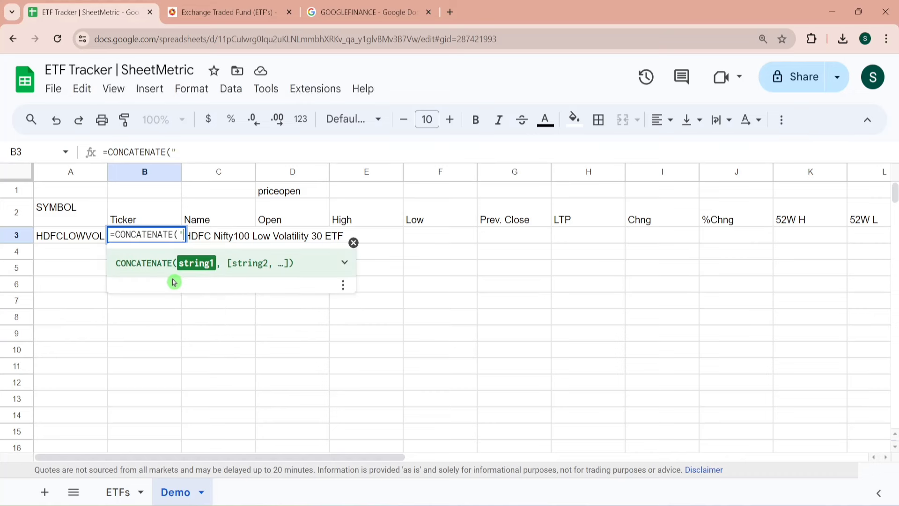
text(NSE:)
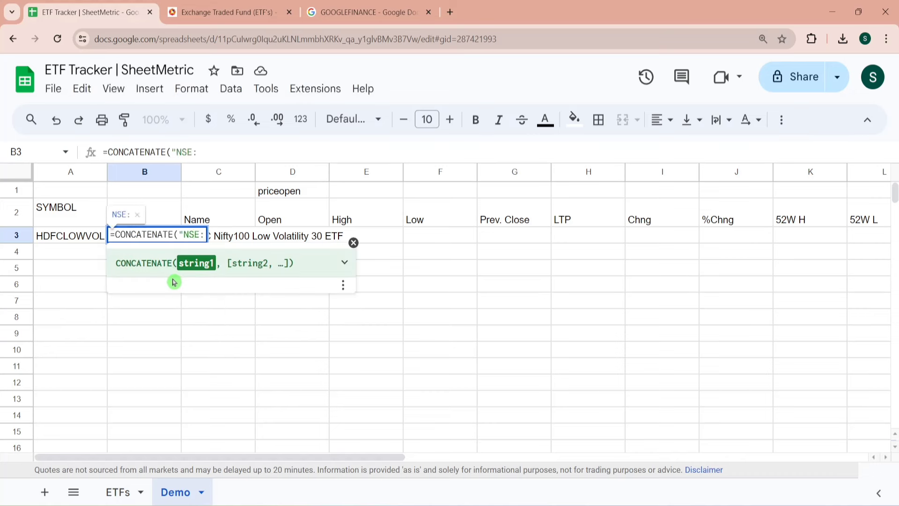
text(",)
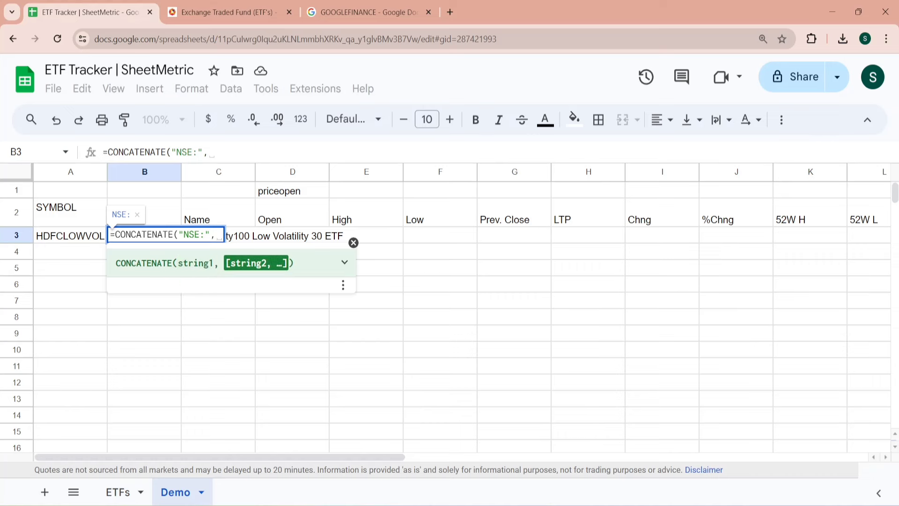
click(83, 239)
key(Return)
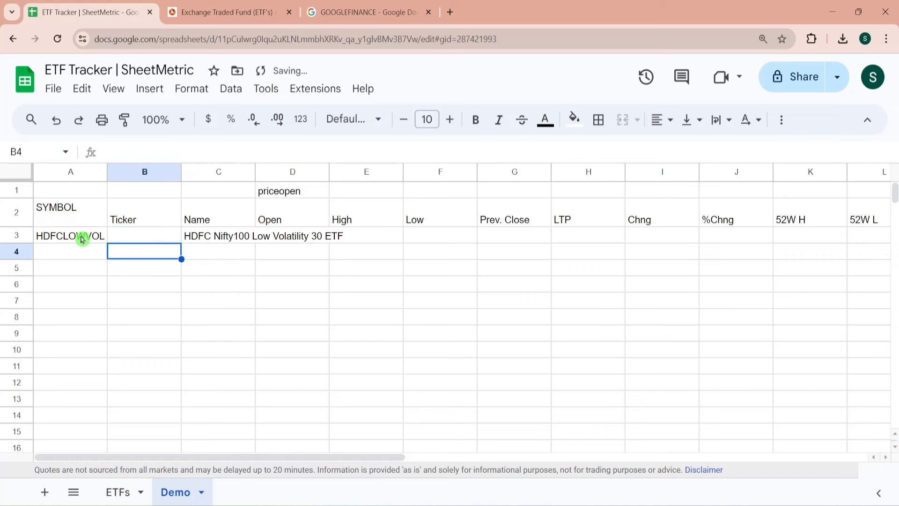
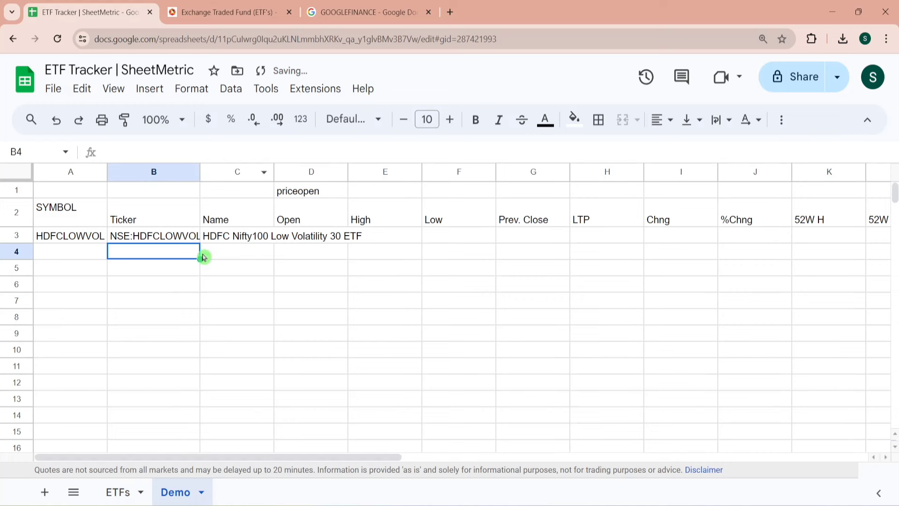
Step: Autofit the Ticker column and enter =GOOGLEFINANCE(B3,"priceopen") in D3
click(183, 240)
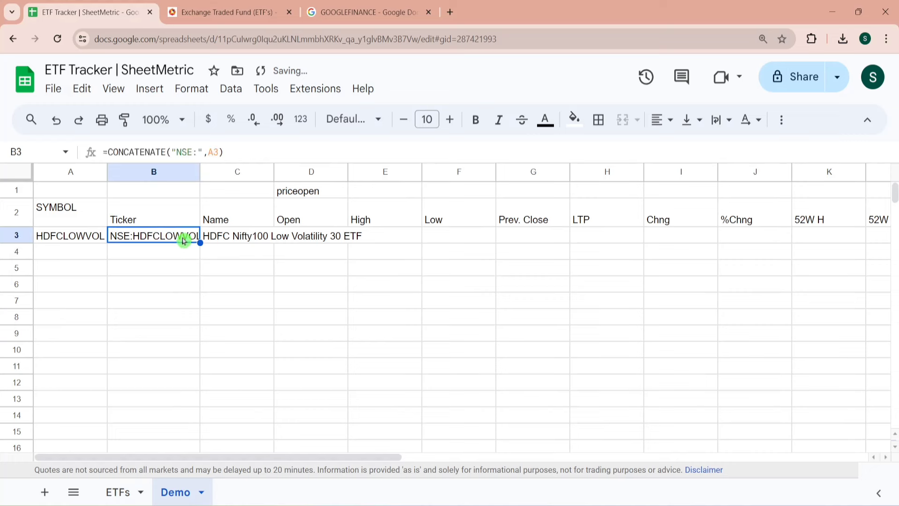
click(316, 238)
text(=G)
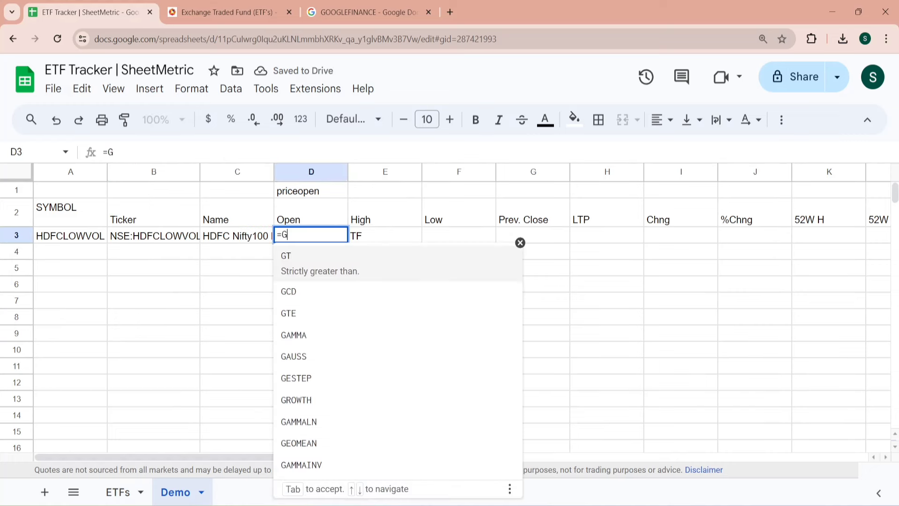
text(oo)
click(330, 270)
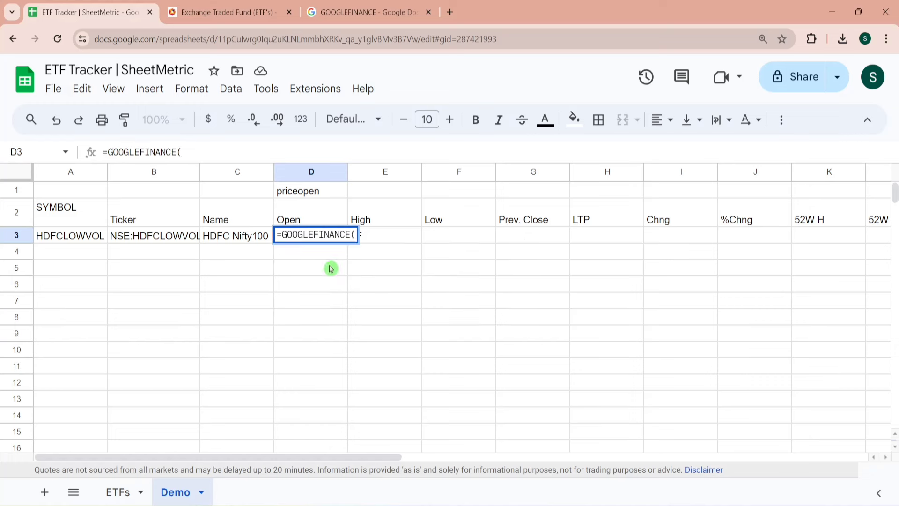
click(179, 238)
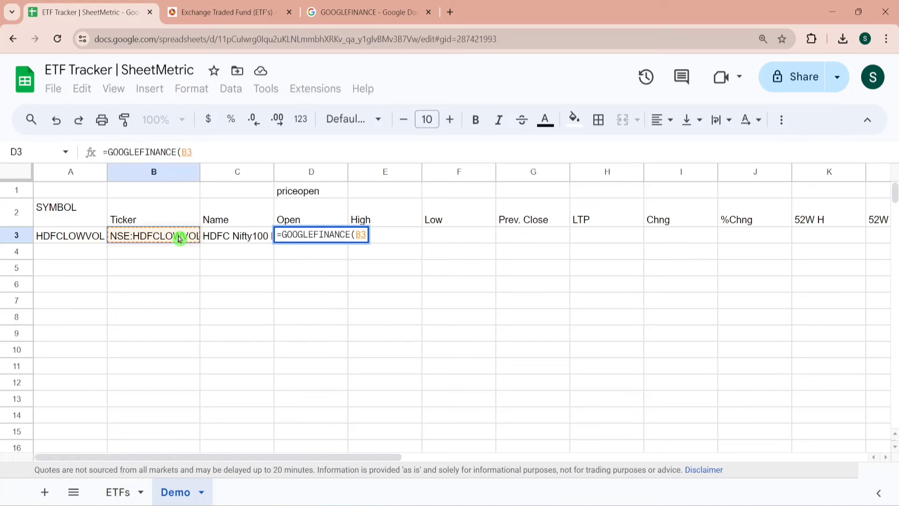
text(,)
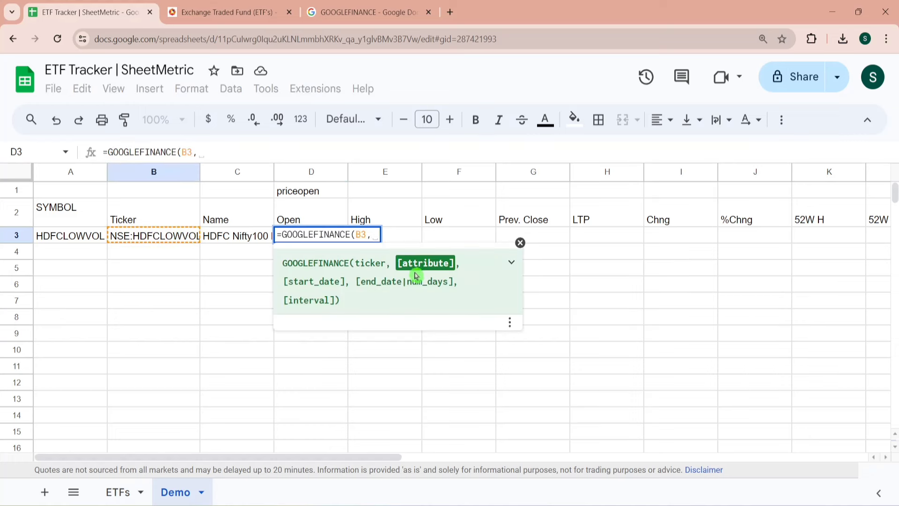
text("priceopen)
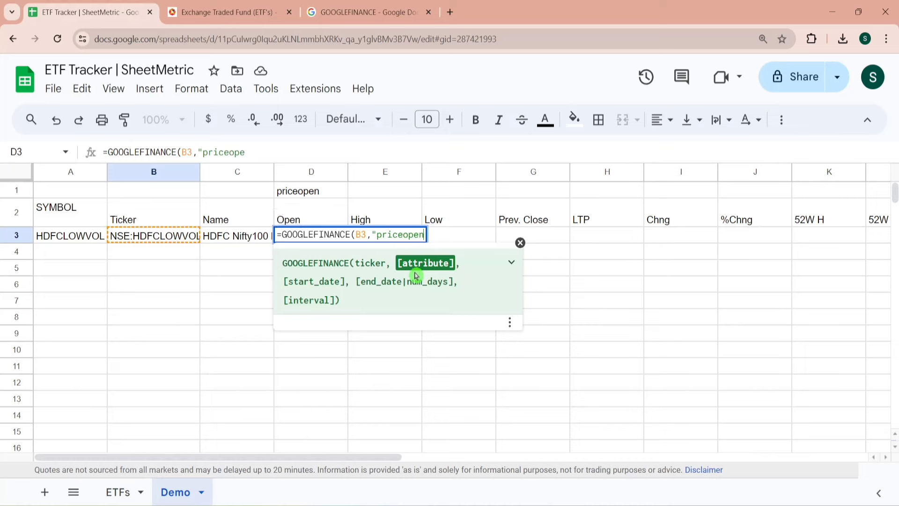
key(Return)
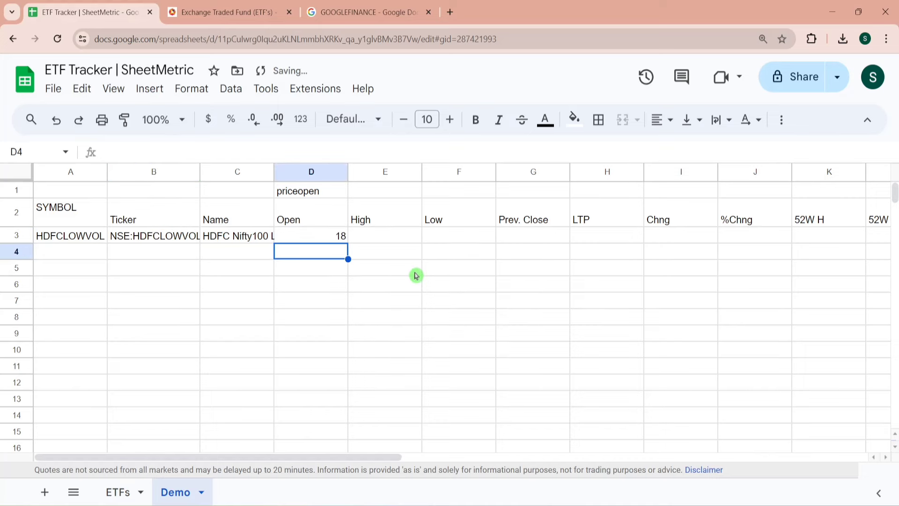
key(Up)
Step: Check that D3's open price of 18 matches HDFCLOWVOL's 18.00 on the NSE ETF page
click(220, 12)
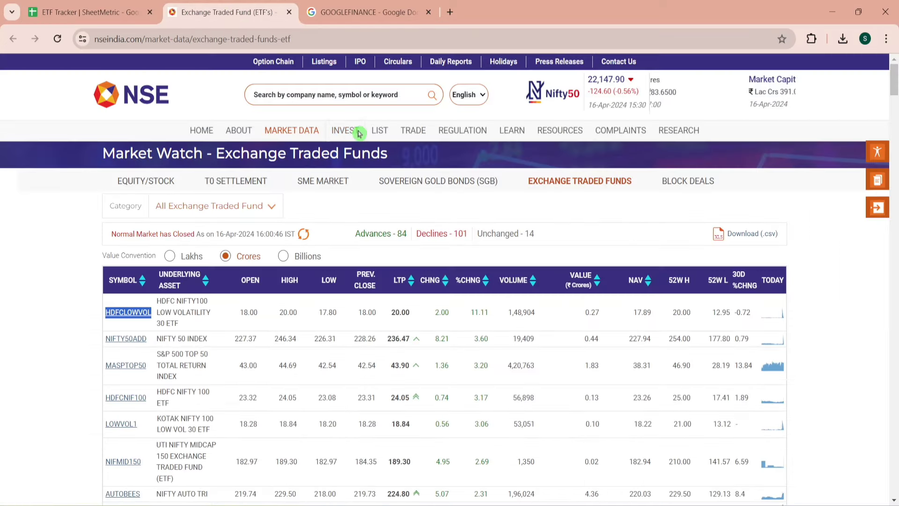
double_click(244, 312)
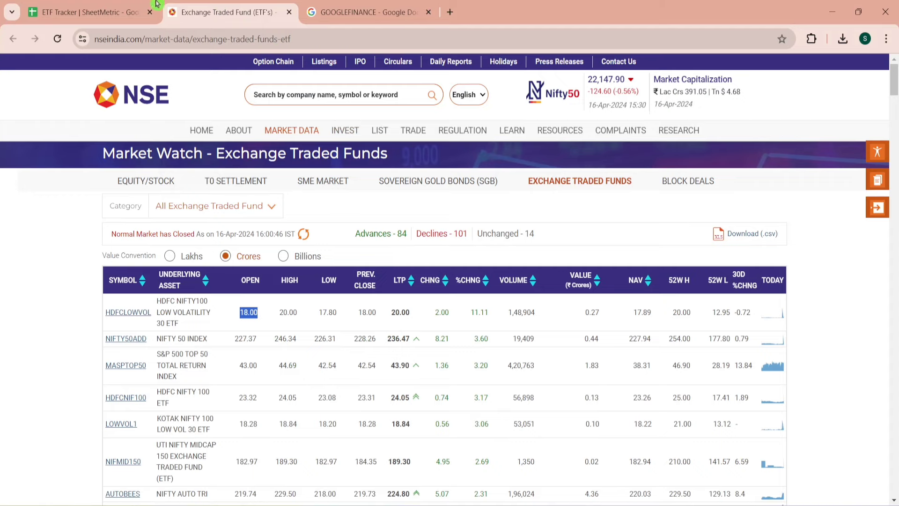
click(120, 7)
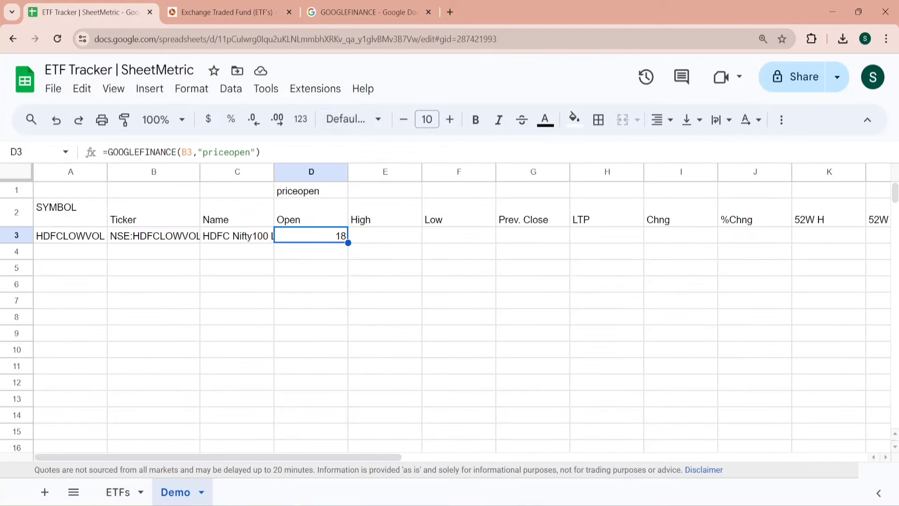
Step: Replace D3's fixed priceopen attribute with a D1 reference: =GOOGLEFINANCE(B3,D1)
drag(256, 152, 202, 152)
key(BackSpace)
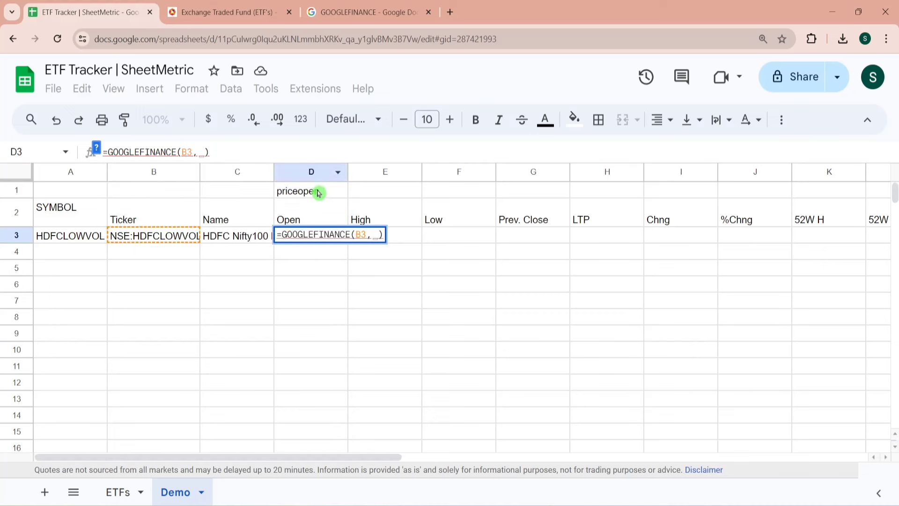
click(317, 191)
key(Return)
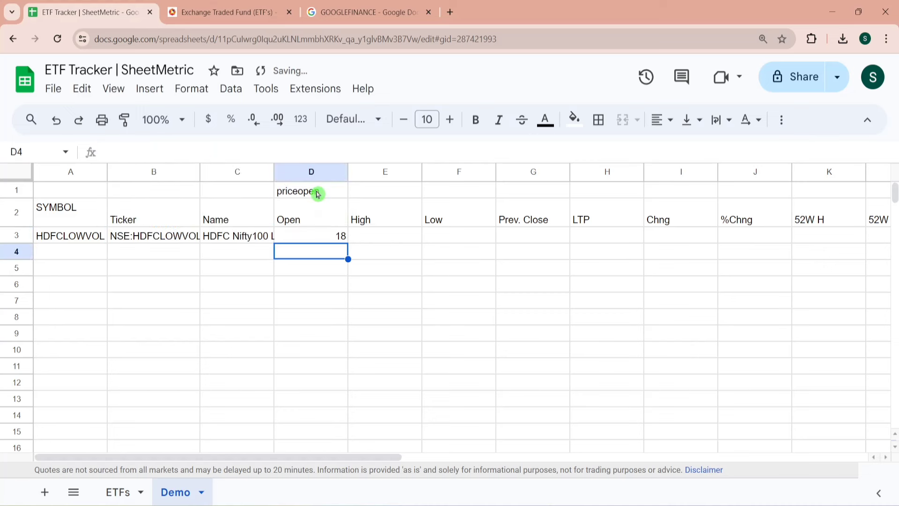
key(Up)
key(Left)
key(Left)
key(Left)
key(Right)
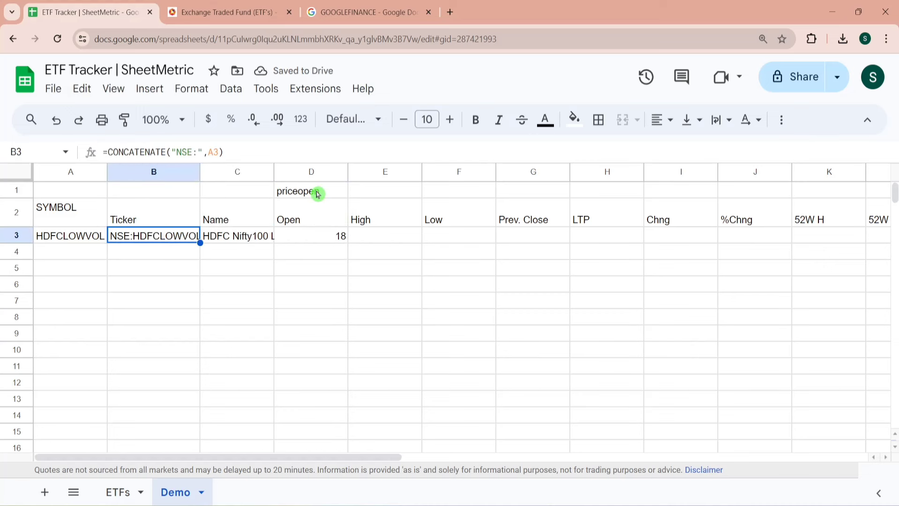
Step: Download the NSE ETF market-watch table as a CSV file
click(228, 10)
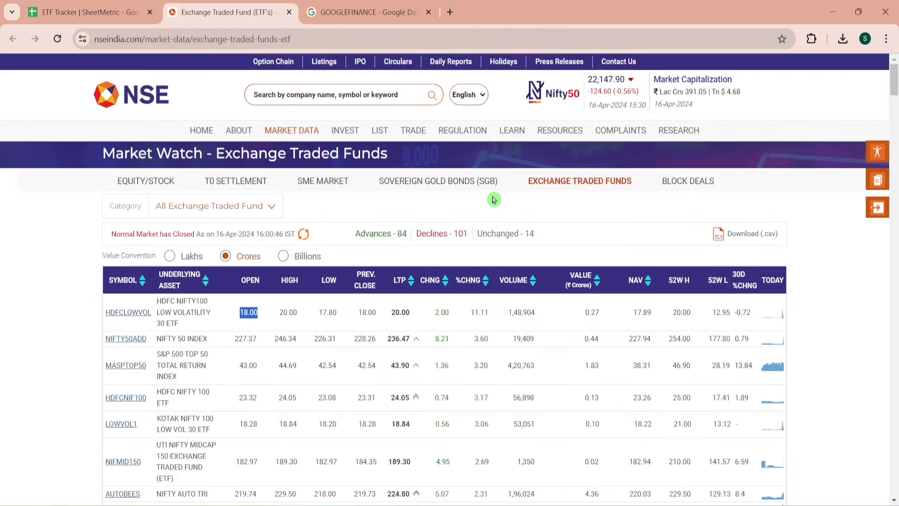
click(745, 234)
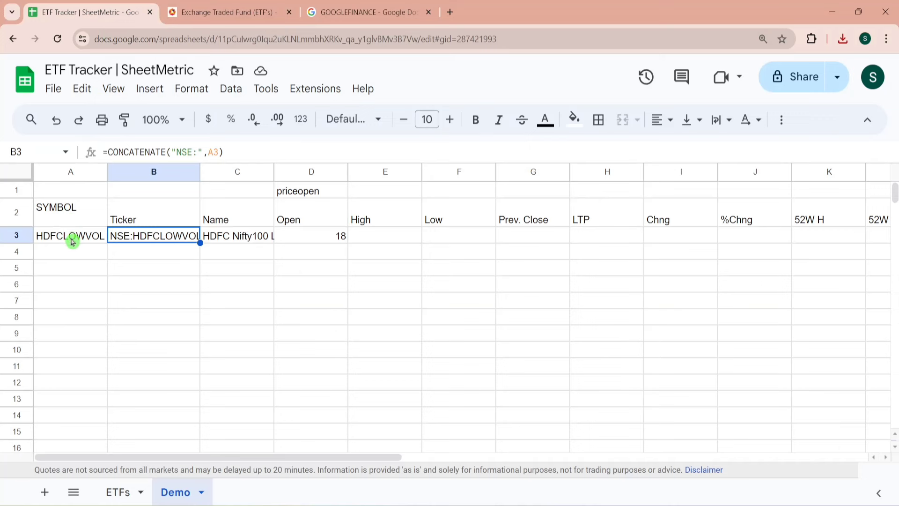
Step: Paste the ETF symbols into A3 and fill the ticker formula down to B201
click(72, 241)
key(ctrl+v)
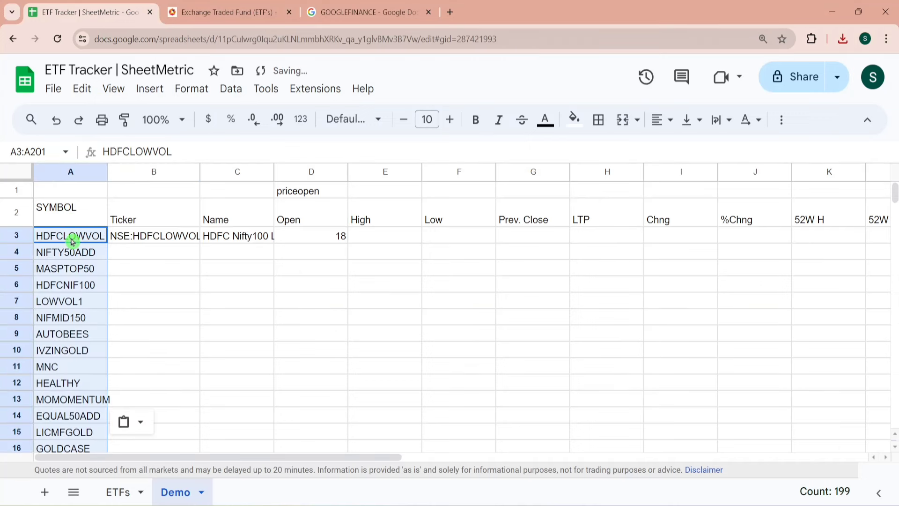
click(141, 240)
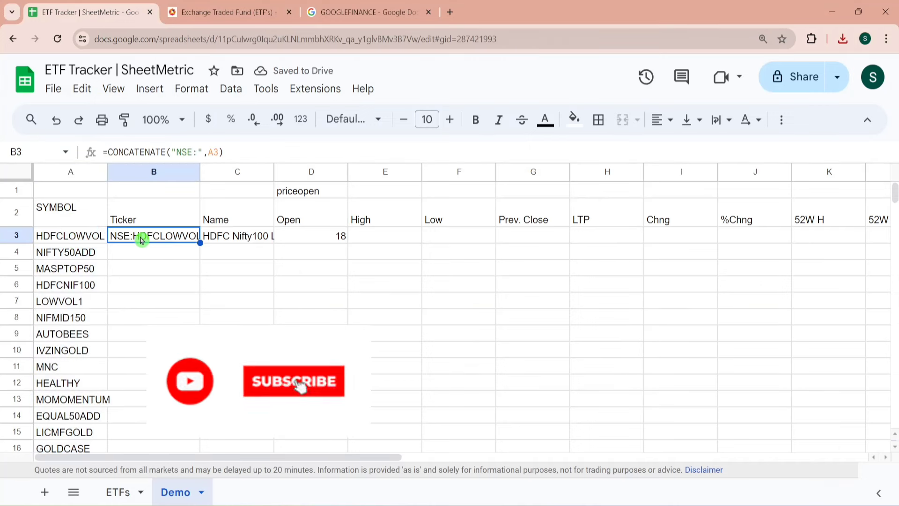
key(Left)
key(ctrl+Down)
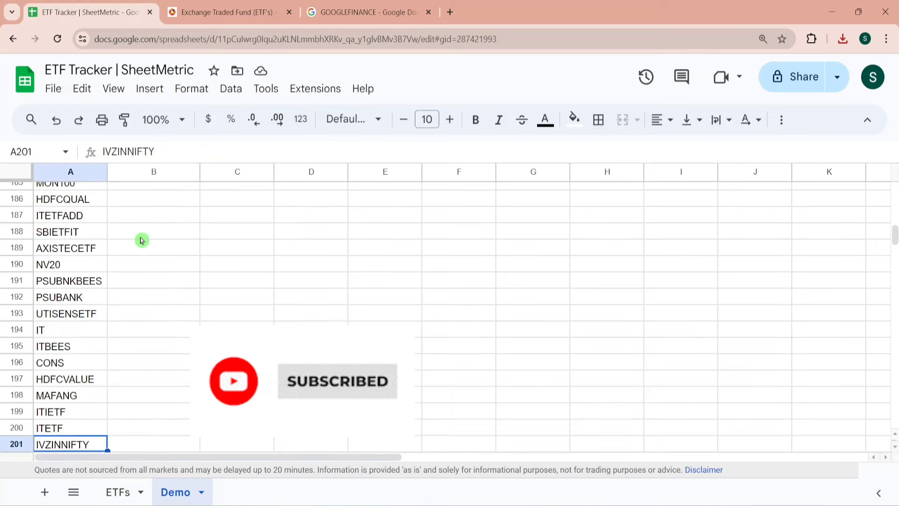
key(Right)
key(ctrl+shift+Up)
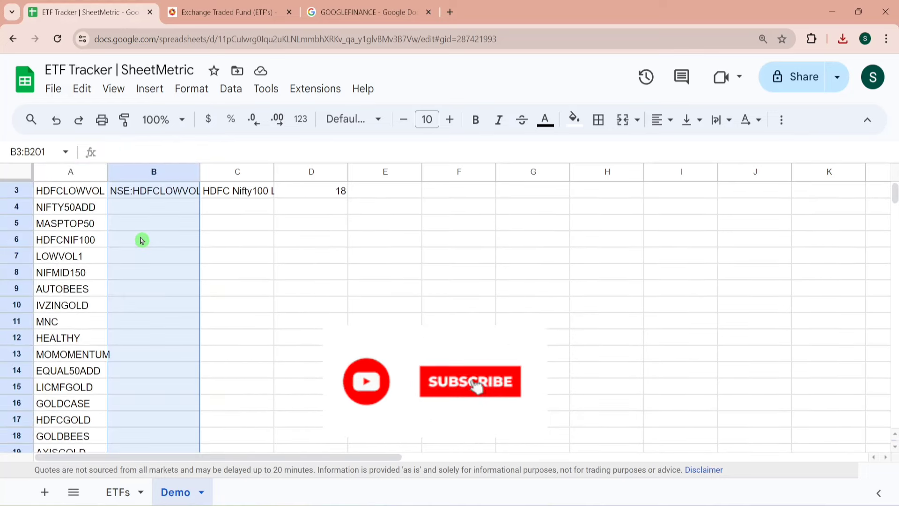
key(ctrl+d)
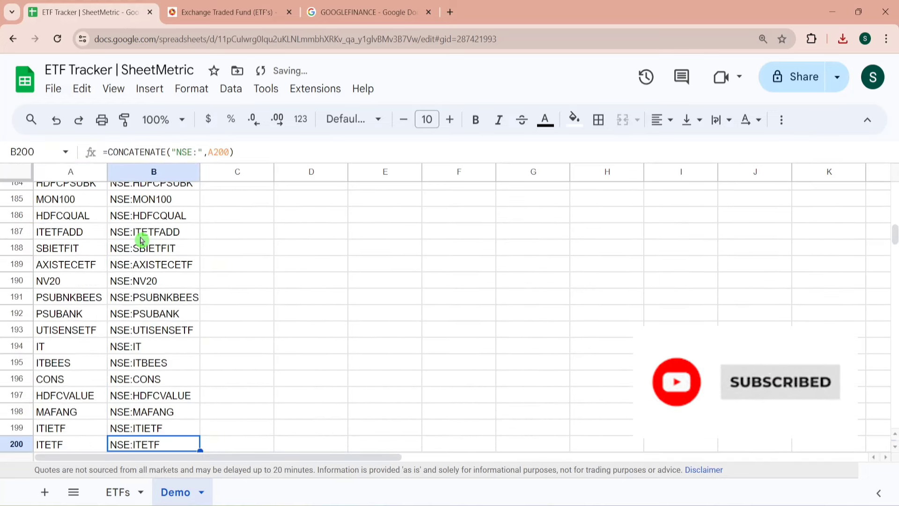
key(ctrl+Up)
Step: Label E1 as high and F1 as low
key(Right)
key(Up)
key(Down)
key(Right)
key(Right)
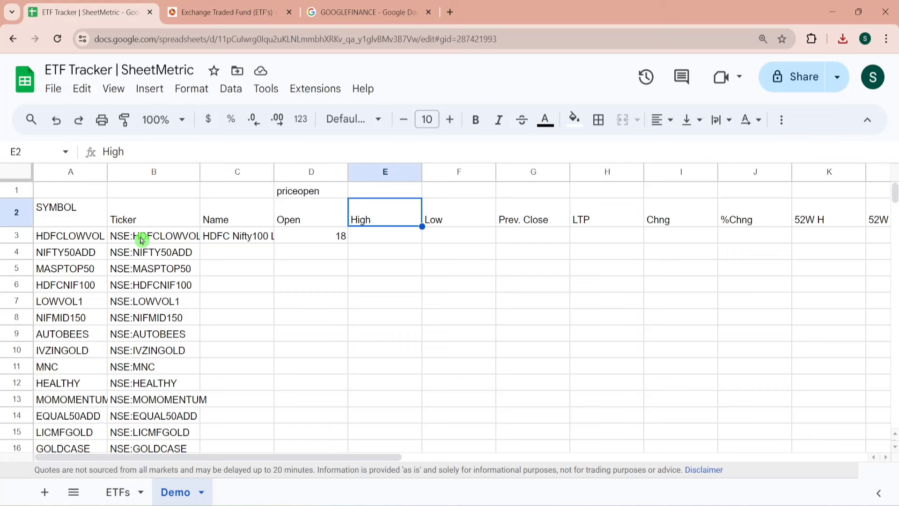
key(Left)
key(Up)
key(Right)
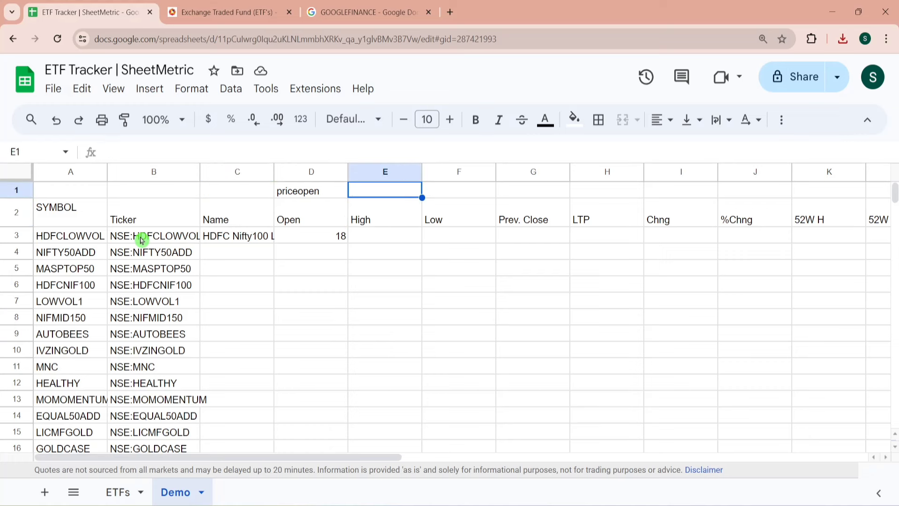
text(high)
key(Tab)
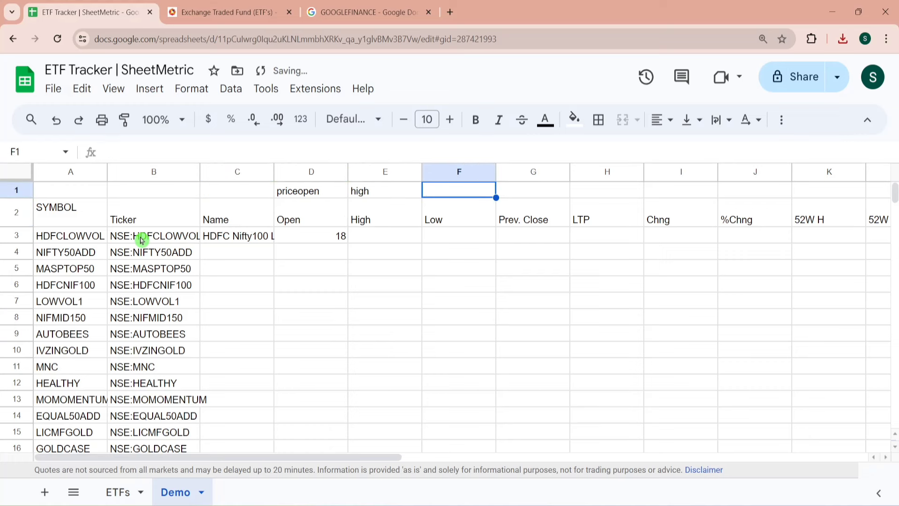
text(low)
key(Tab)
Step: Copy the priceopen-through-volume labels from the ETFs sheet into Demo's D1:N1
click(118, 492)
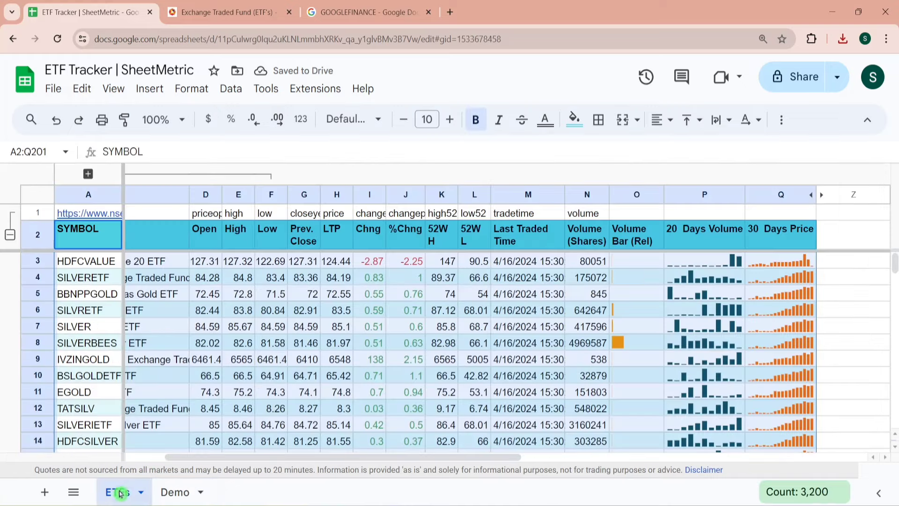
click(213, 218)
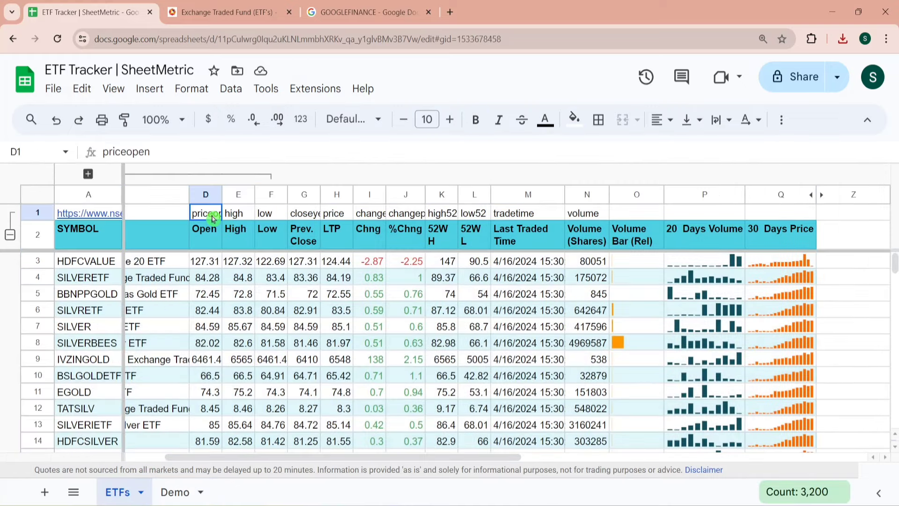
key(shift+Right)
key(shift+Right)
key(shift+Right)
key(shift+Right)
key(ctrl+c)
key(shift+Right)
key(shift+Right)
key(shift+Right)
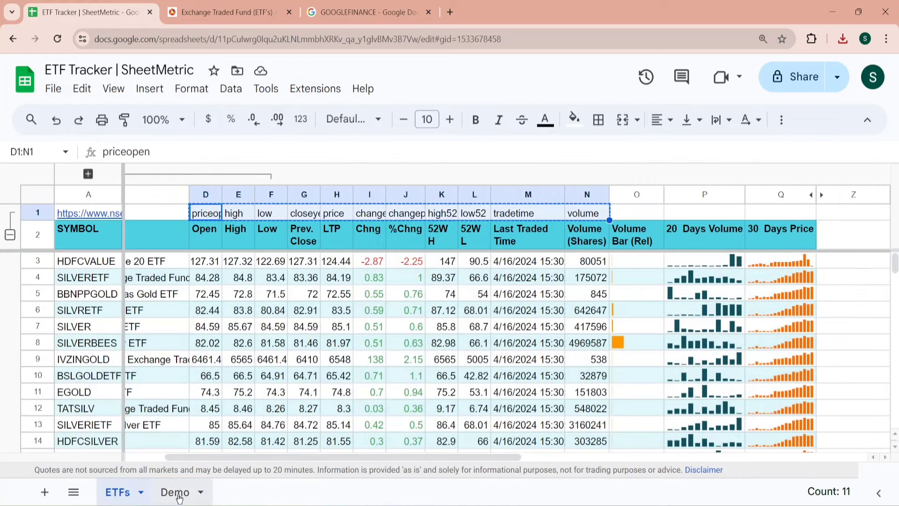
click(177, 492)
click(330, 196)
key(ctrl+v)
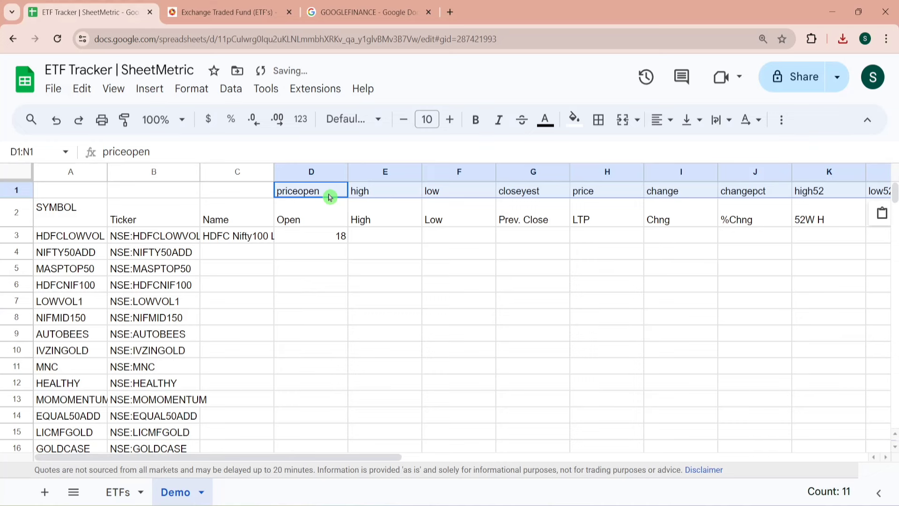
click(237, 235)
drag(265, 152, 197, 151)
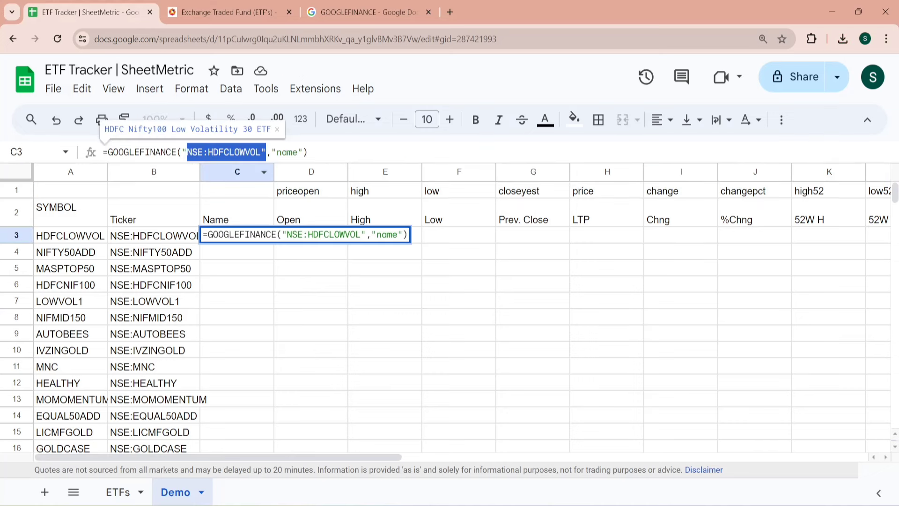
Step: Rewrite C3's formula as =GOOGLEFINANCE(B3,C1)
key(BackSpace)
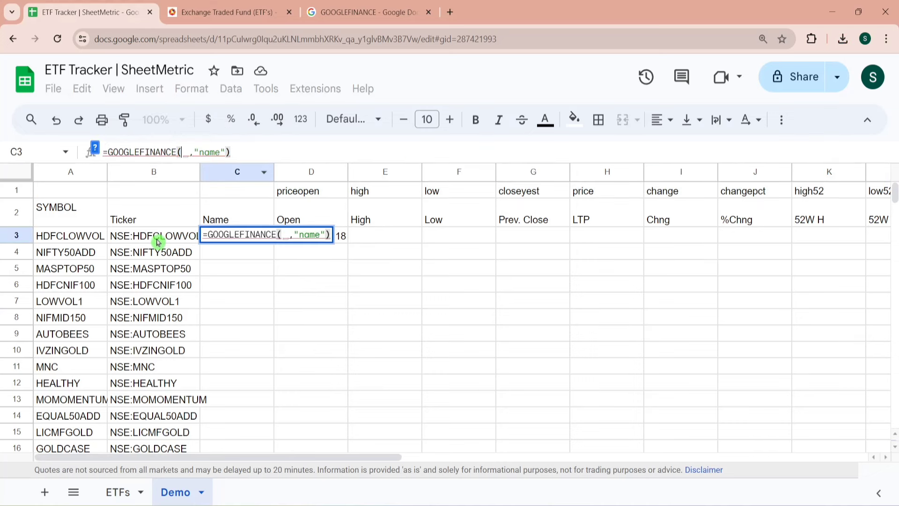
click(156, 239)
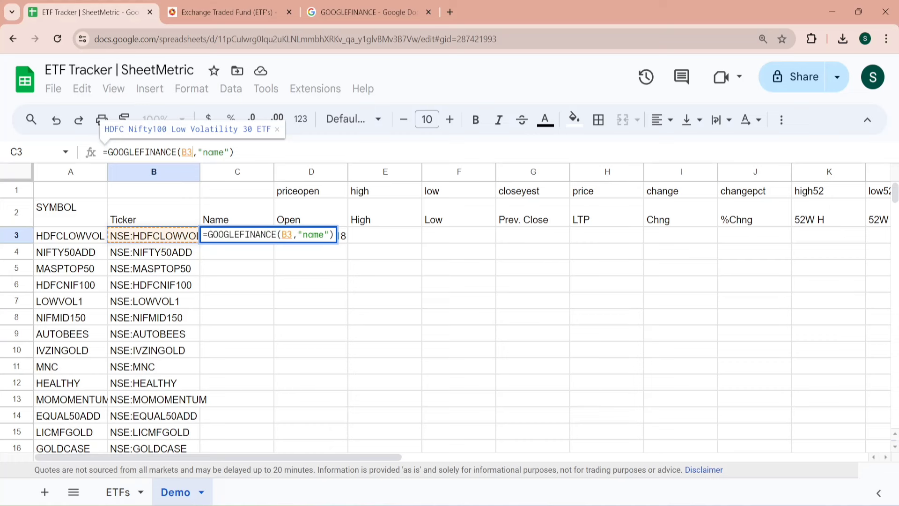
key(BackSpace)
key(BackSpace)
key(BackSpace)
key(BackSpace)
key(BackSpace)
key(BackSpace)
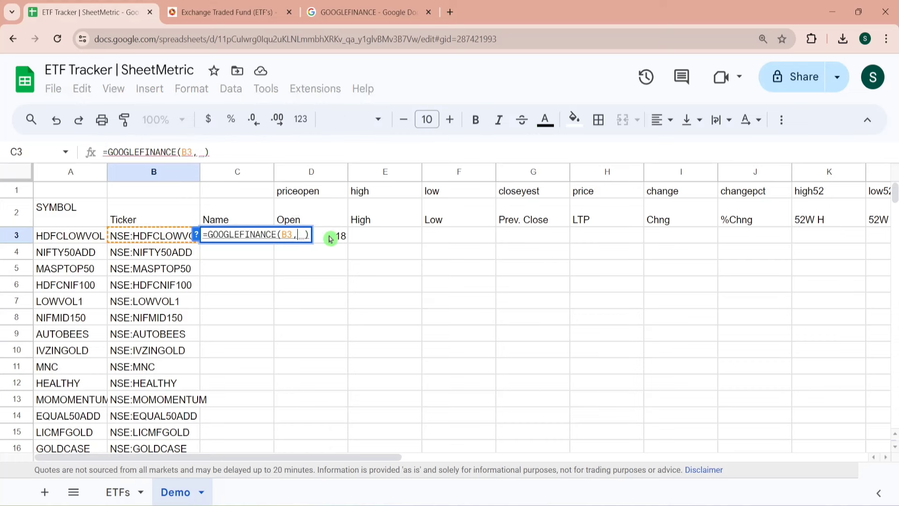
click(252, 191)
key(Return)
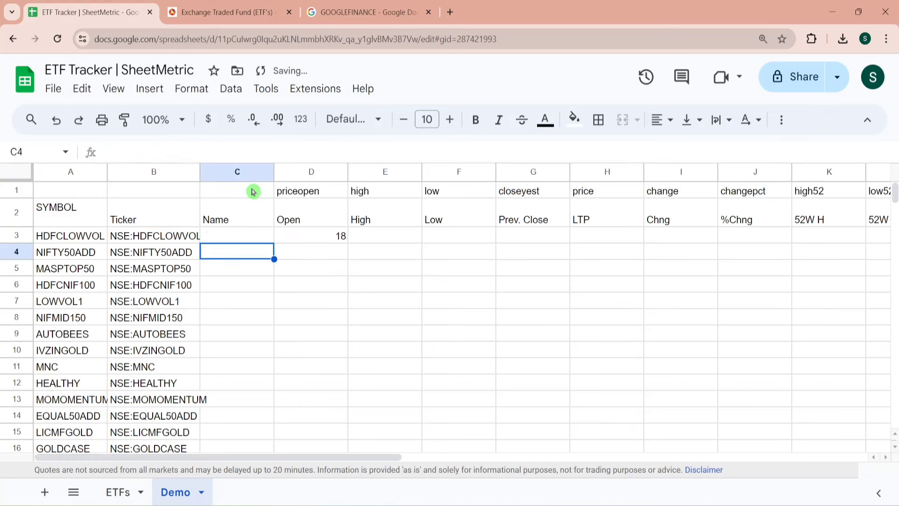
key(Up)
Step: Enter 'name' in C1 and auto-fit column C to show HDFC Nifty100 Low Volatility 30 ETF
click(253, 191)
text(name)
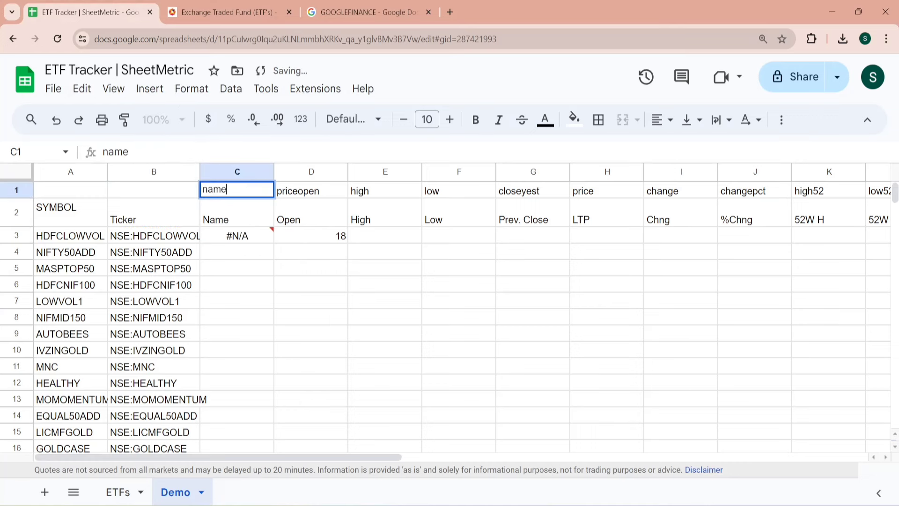
key(Return)
key(Down)
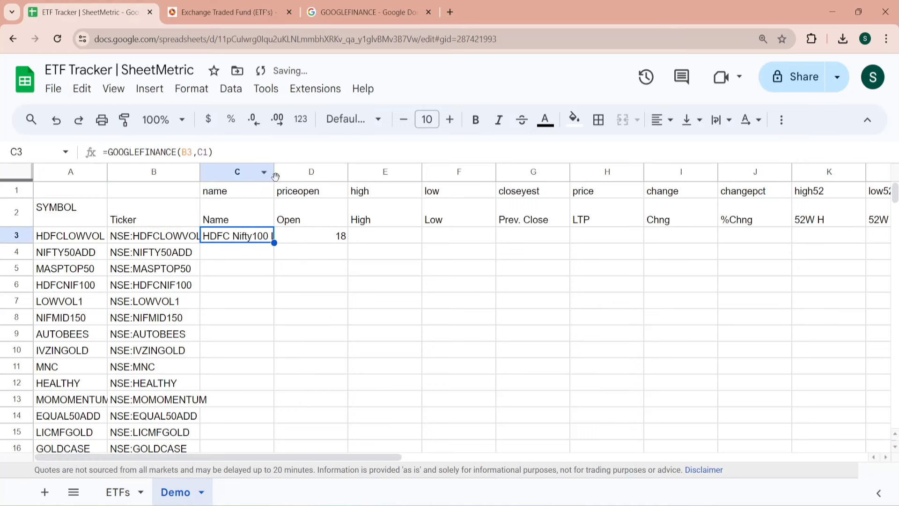
double_click(274, 171)
double_click(281, 238)
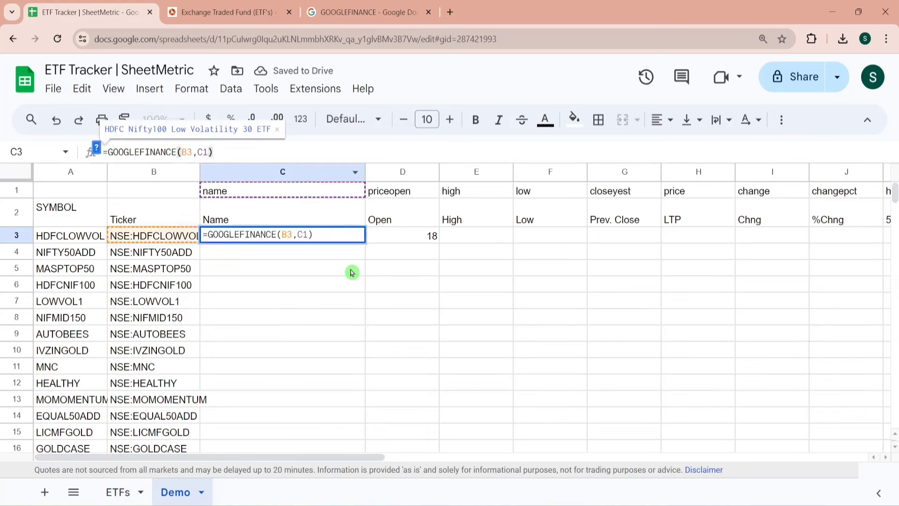
click(351, 267)
key(Left)
key(Up)
key(Up)
key(Right)
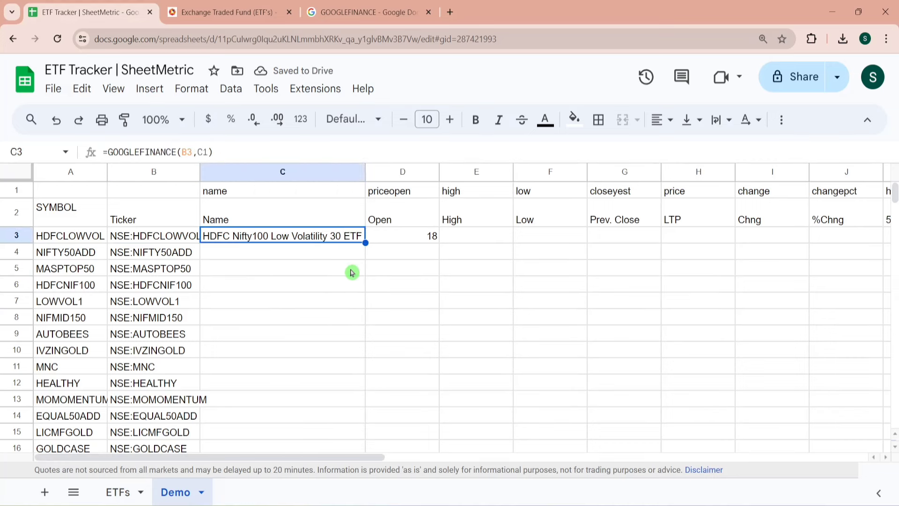
key(Right)
key(Right)
key(Right)
key(Right)
key(Right)
key(Right)
key(Right)
key(Right)
key(Right)
key(Right)
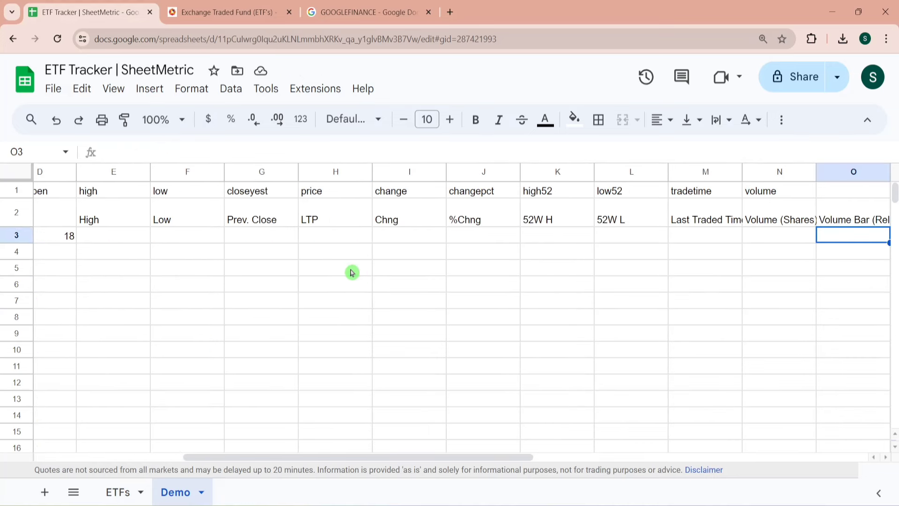
Step: Lock the references in C3 so it reads =GOOGLEFINANCE($B3,C$1)
key(Left)
key(Left)
key(Left)
key(Left)
key(Left)
key(Left)
key(Right)
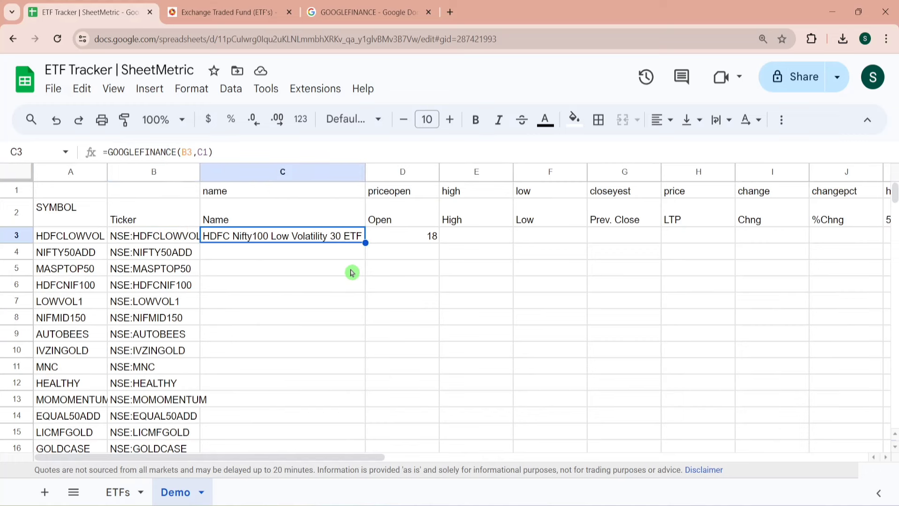
click(185, 152)
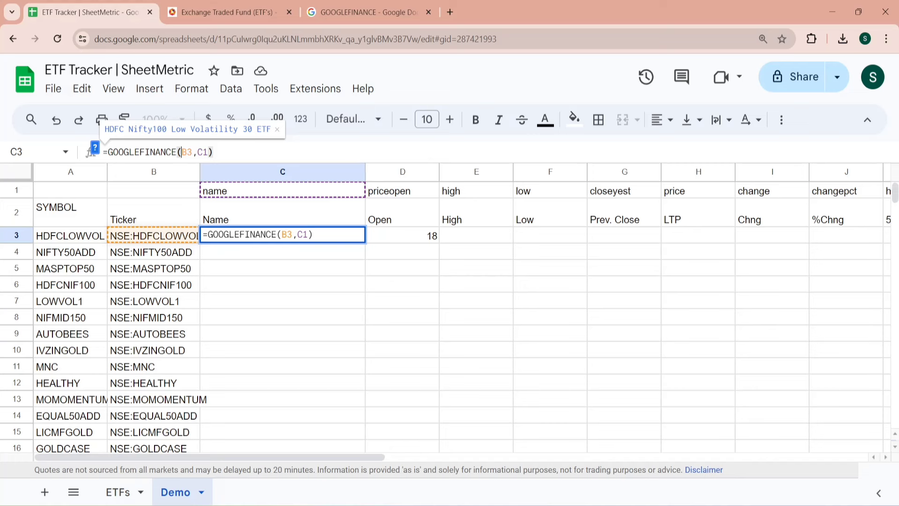
text($)
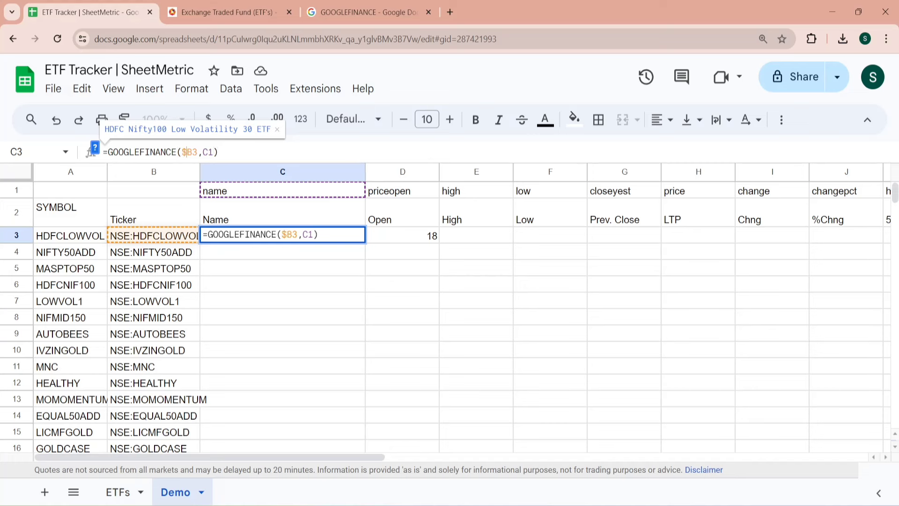
click(207, 152)
text($)
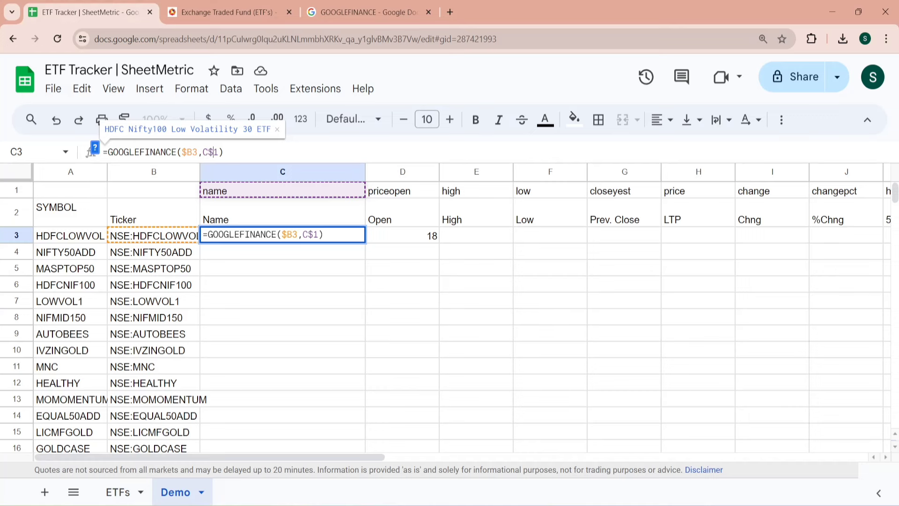
key(Return)
Step: Copy the C3 formula across C3:N3 and check row 3 against NSE's HDFCLOWVOL quotes
click(283, 235)
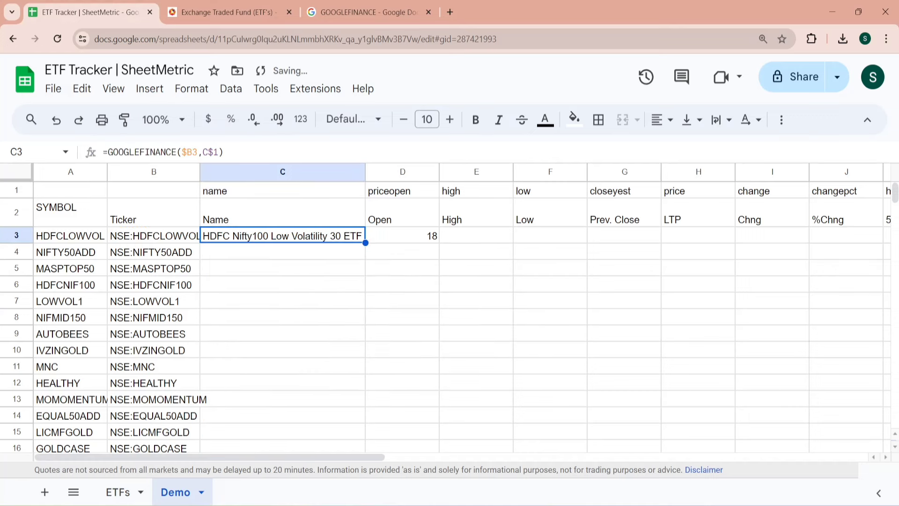
key(shift+Right)
key(shift+Right)
key(shift+Right)
key(shift+Right)
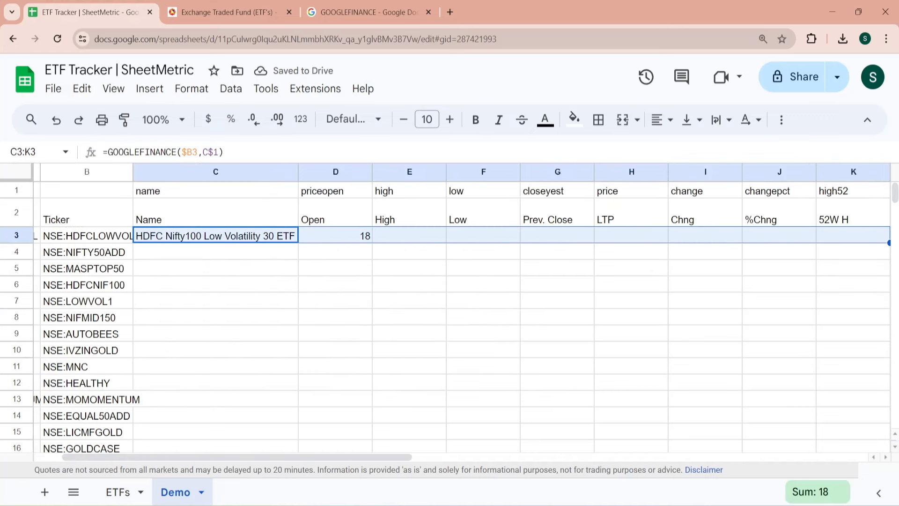
key(shift+Right)
key(shift+Right)
key(shift+Right)
key(shift+Right)
key(shift+Left)
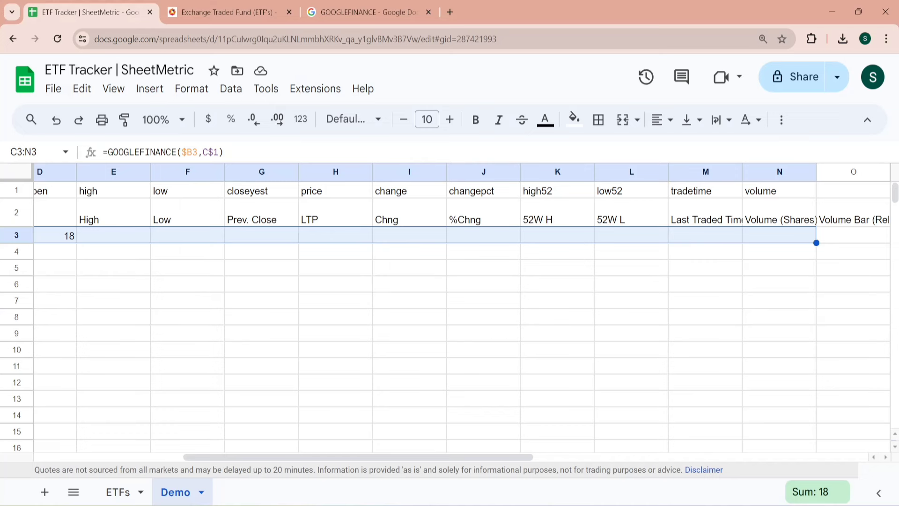
key(ctrl+r)
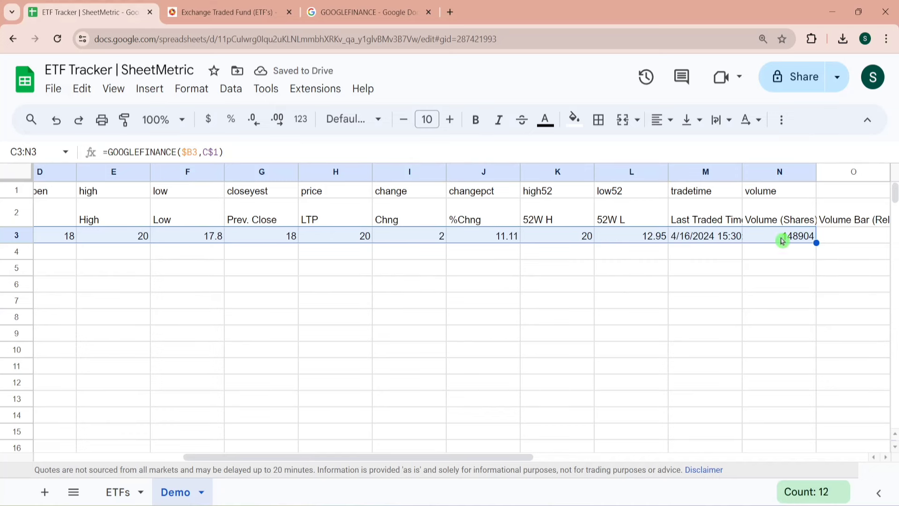
click(253, 5)
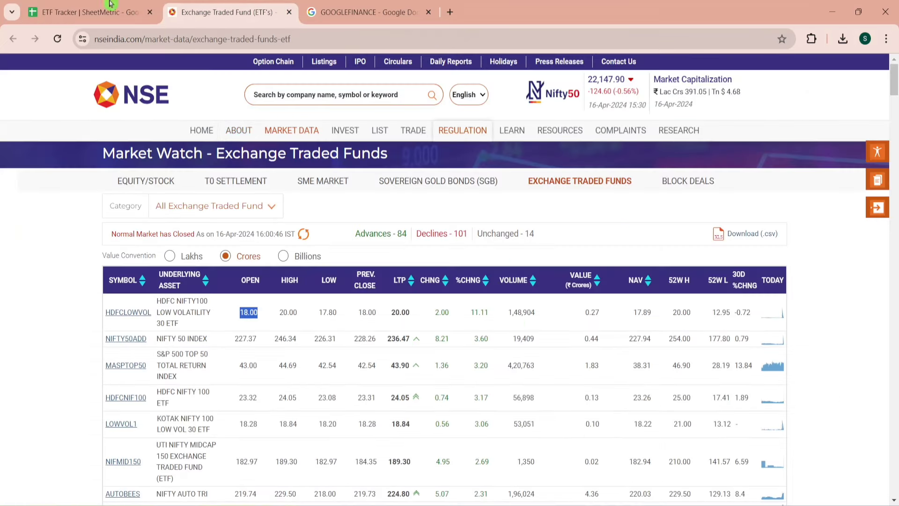
click(73, 9)
Step: Freeze the top two header rows and the SYMBOL column A
click(249, 235)
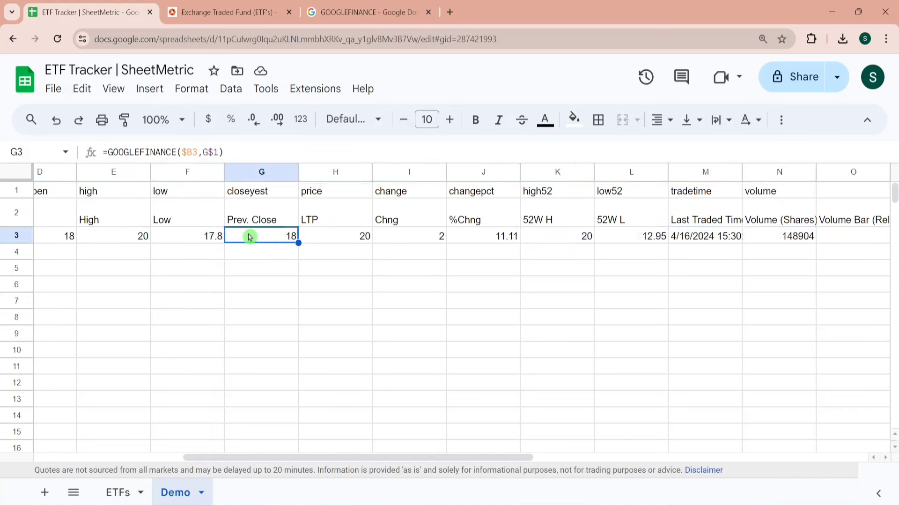
scroll(249, 235, left, 5)
click(248, 235)
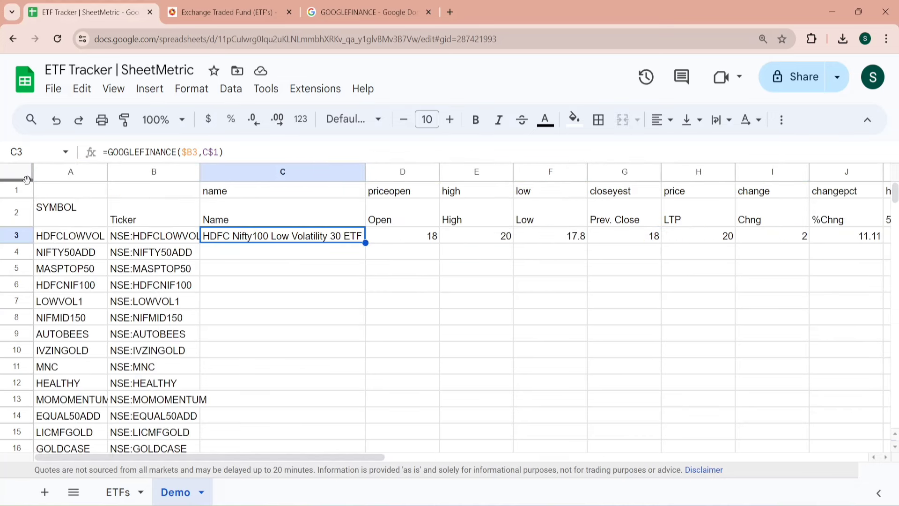
drag(27, 180, 30, 227)
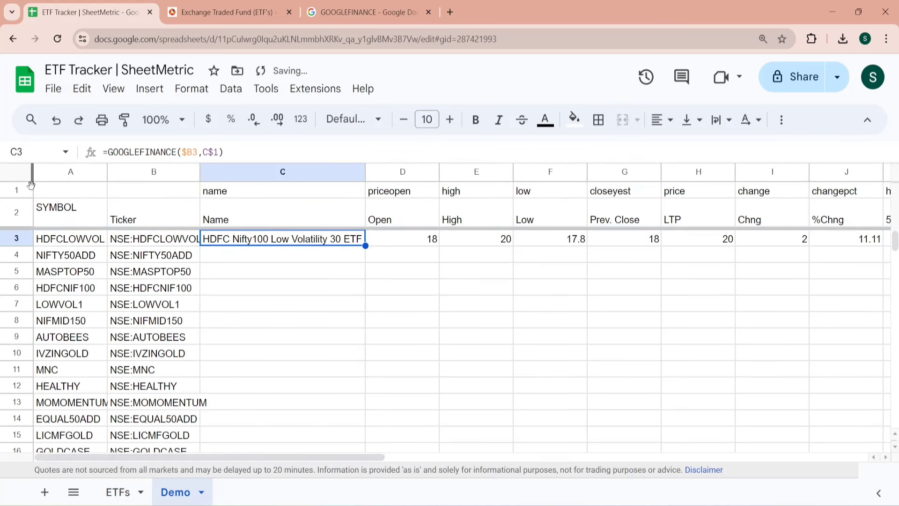
drag(31, 184, 107, 175)
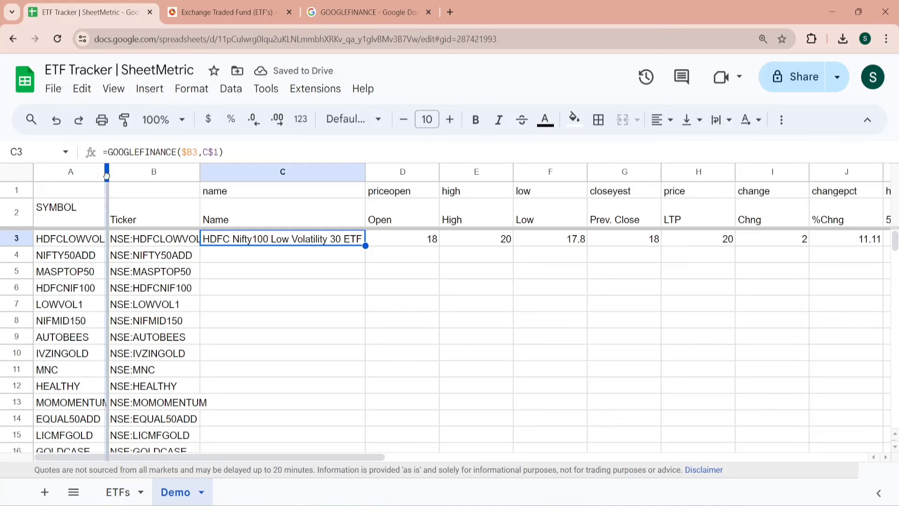
Step: Fill the row 3 quote formulas down through C3:N201
click(261, 263)
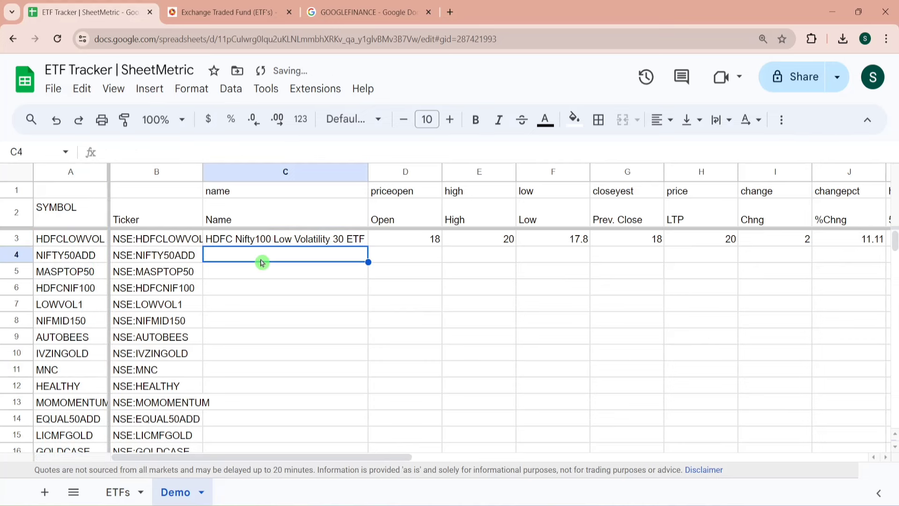
key(Up)
key(Right)
key(Right)
key(Right)
key(Right)
key(Right)
key(Right)
key(Right)
key(Right)
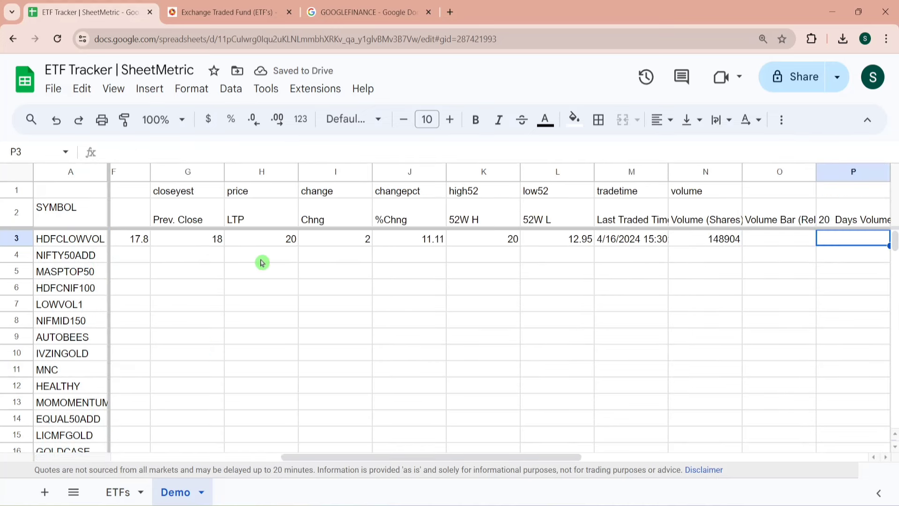
key(Left)
key(Left)
key(Left)
key(Left)
key(Left)
key(Right)
key(Right)
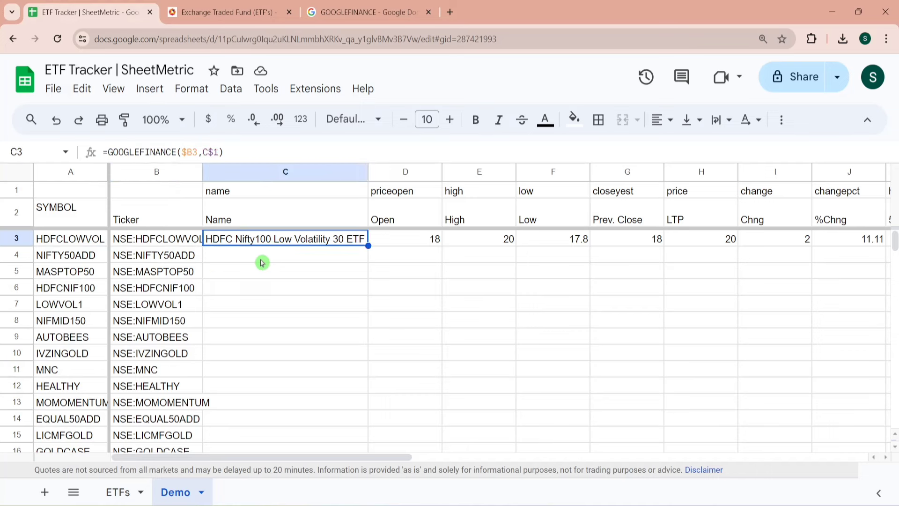
key(shift+Right)
key(Left)
key(ctrl+Down)
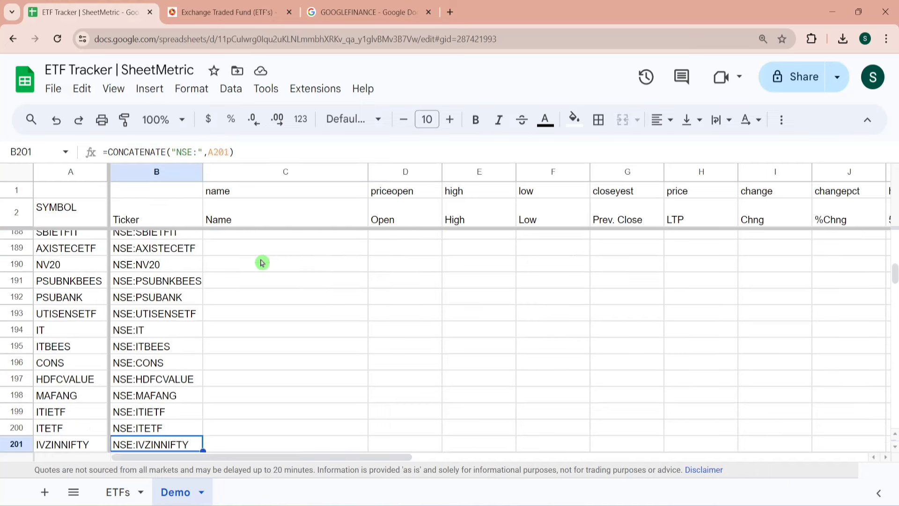
key(Right)
key(shift+Right)
key(shift+Right)
key(shift+Right)
key(shift+Right)
key(shift+Right)
key(shift+Right)
key(shift+Right)
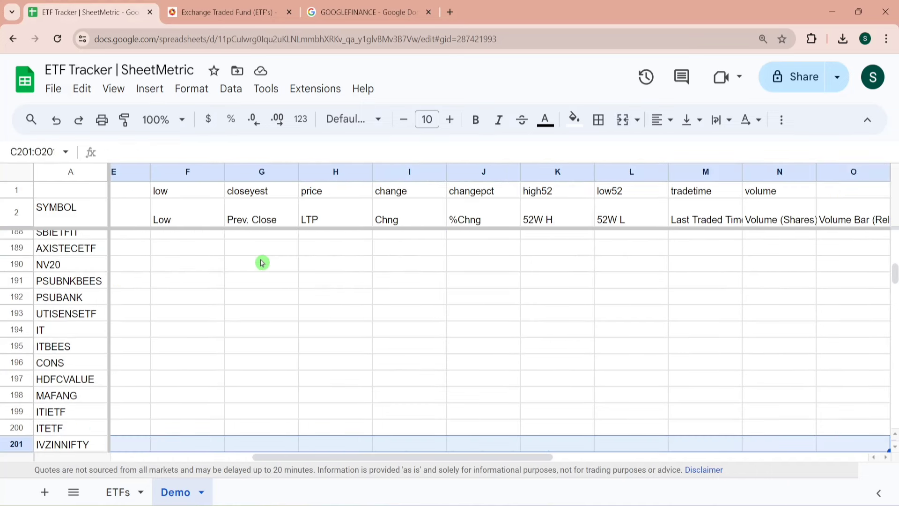
key(shift+Left)
key(ctrl+shift+Up)
key(ctrl+d)
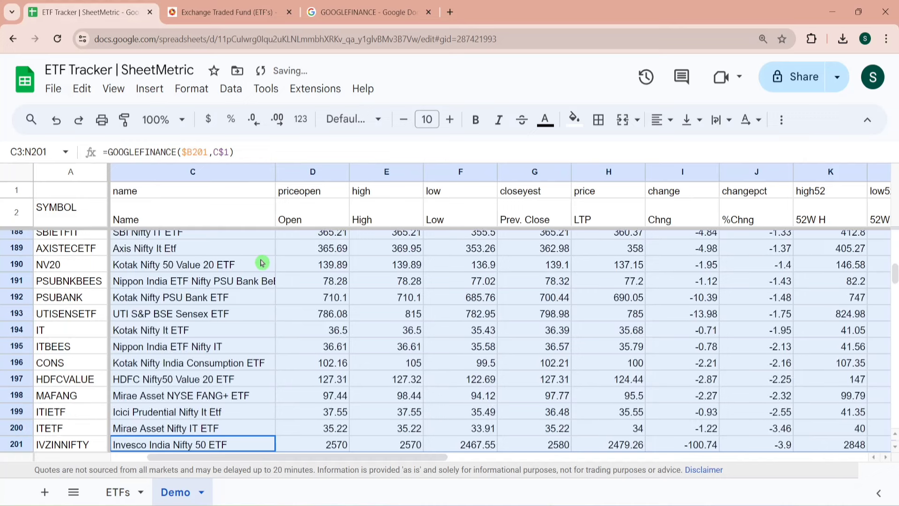
key(Right)
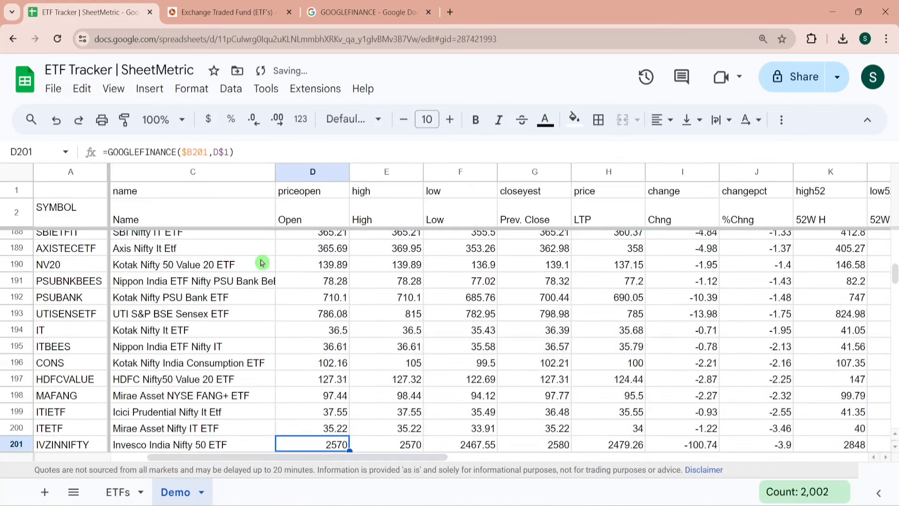
Step: Widen columns O, P and Q to fit the Volume Bar and chart headers
scroll(318, 308, right, 5)
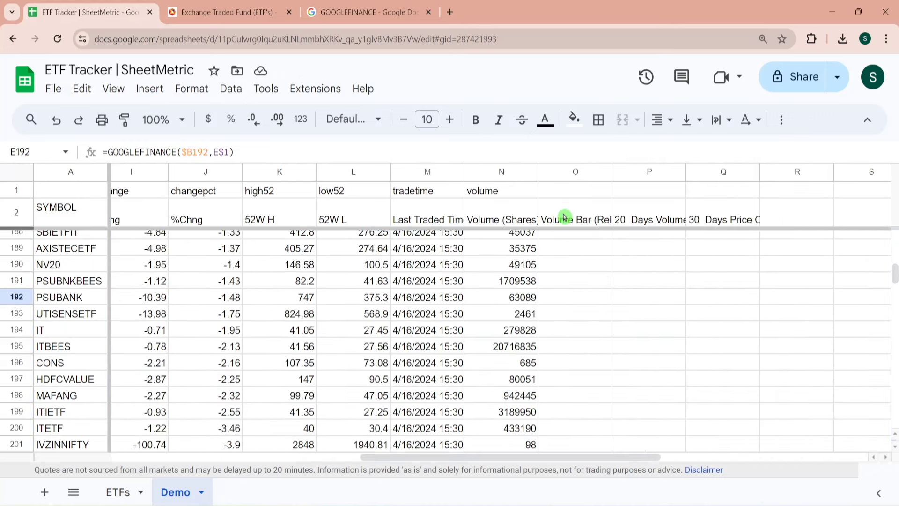
click(566, 213)
key(Down)
key(Up)
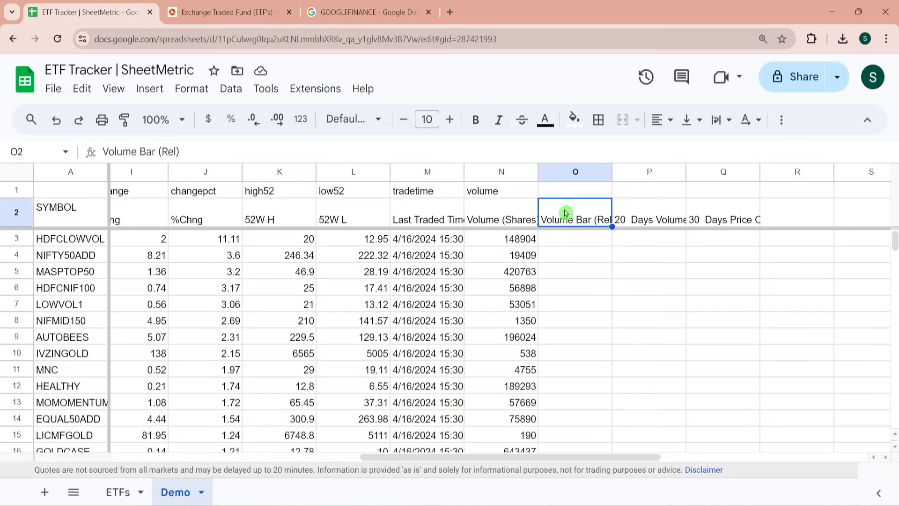
key(Left)
key(Right)
key(Right)
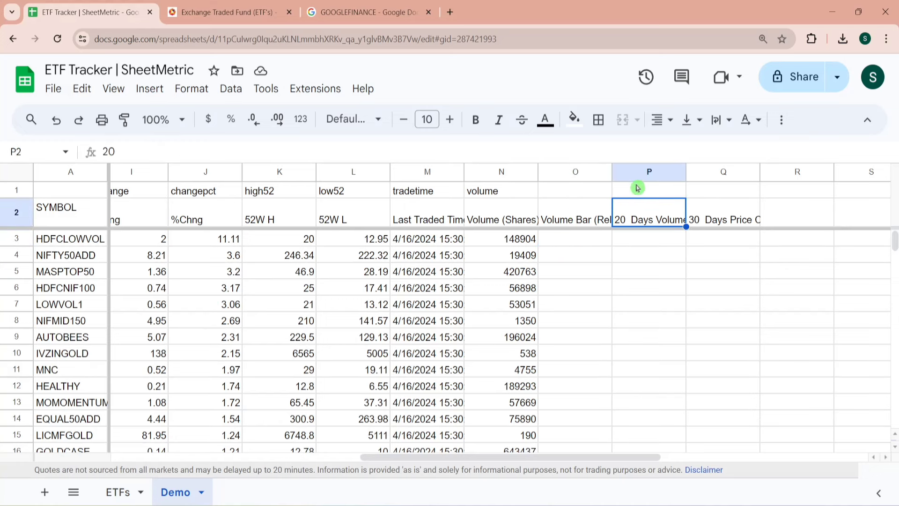
drag(686, 171, 718, 172)
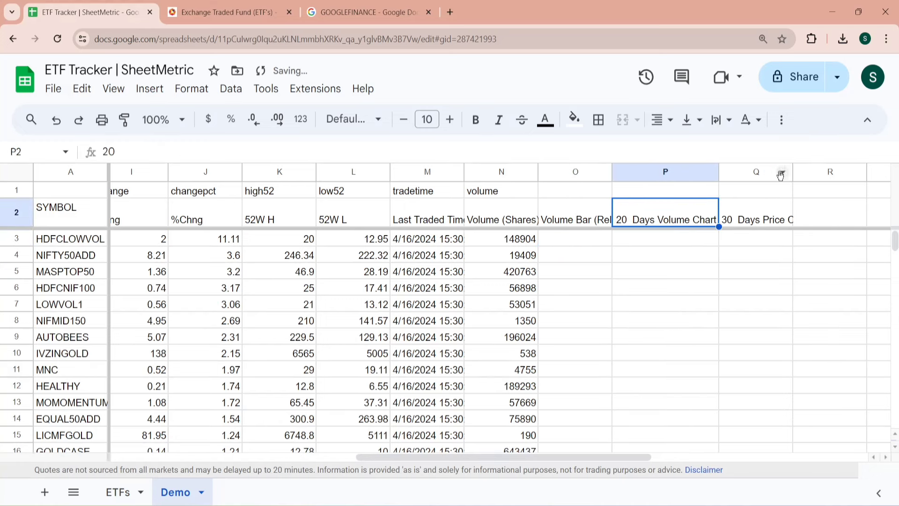
drag(792, 172, 823, 169)
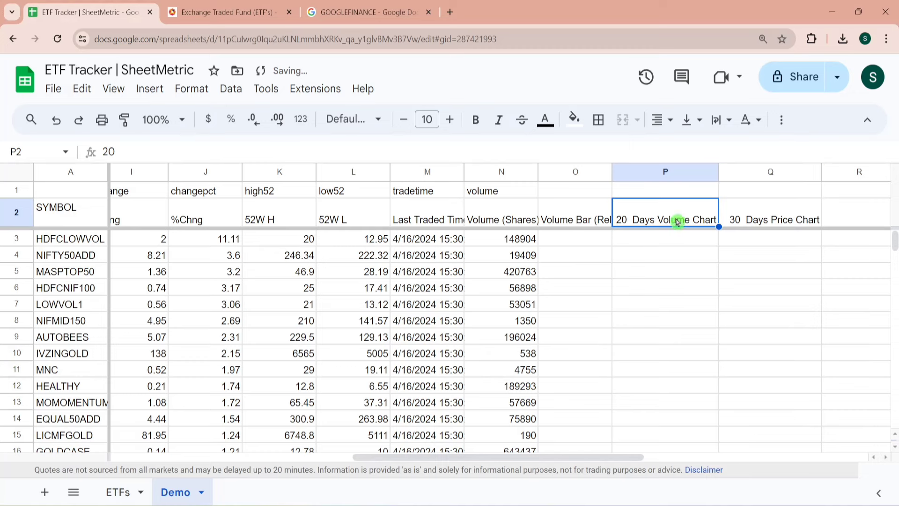
drag(613, 172, 626, 172)
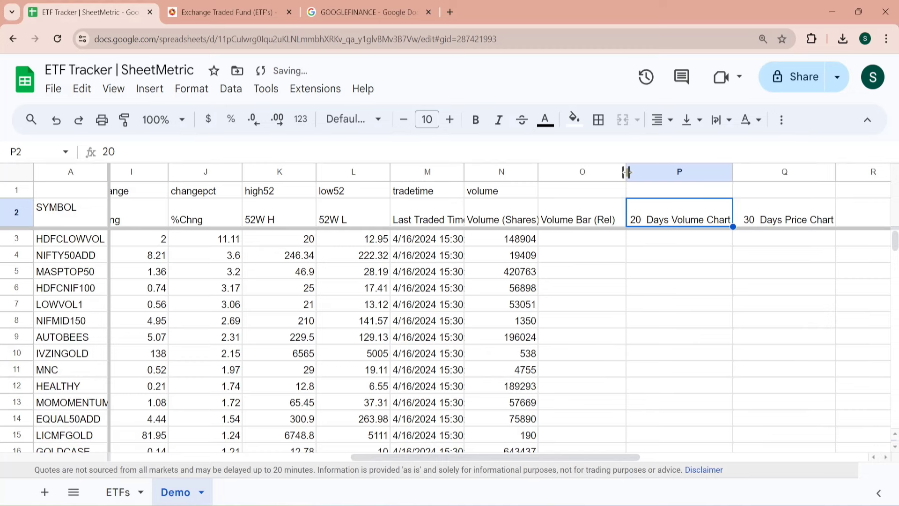
Step: Group columns D through L and collapse the group
click(555, 244)
key(Left)
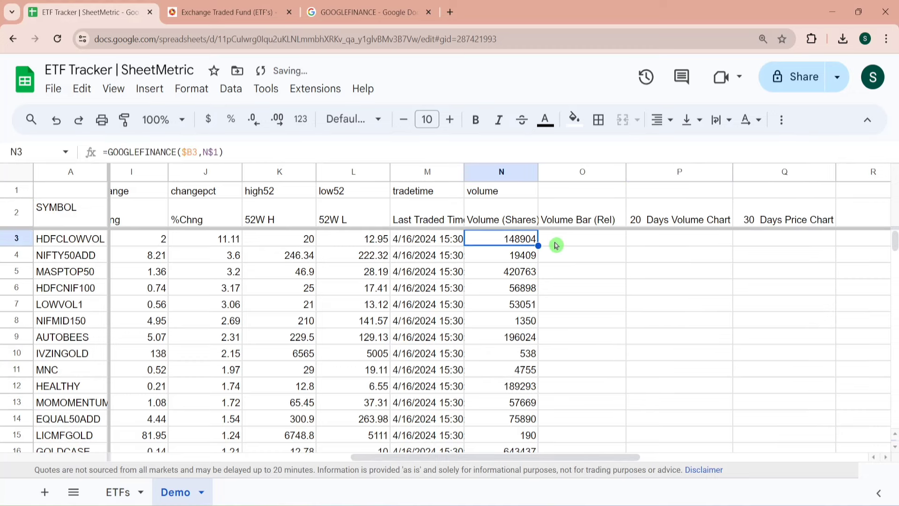
key(Left)
key(Left)
key(Left)
key(Home)
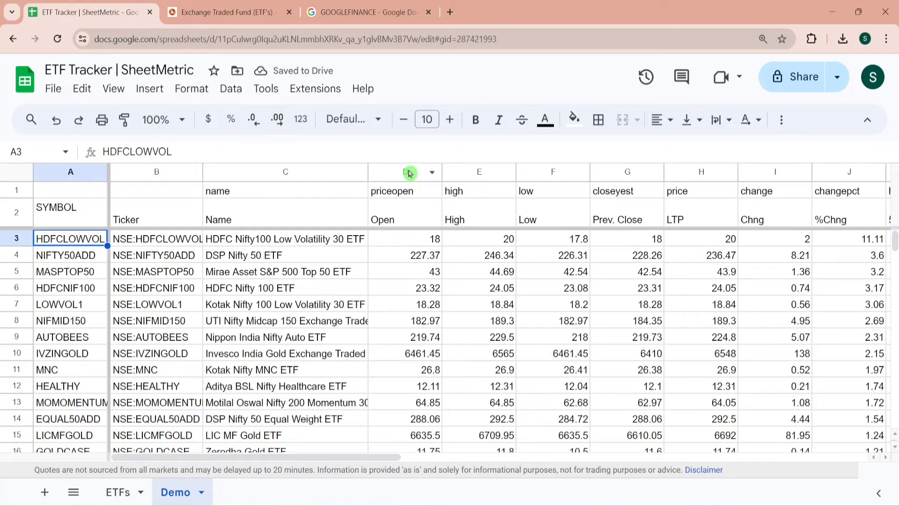
click(406, 172)
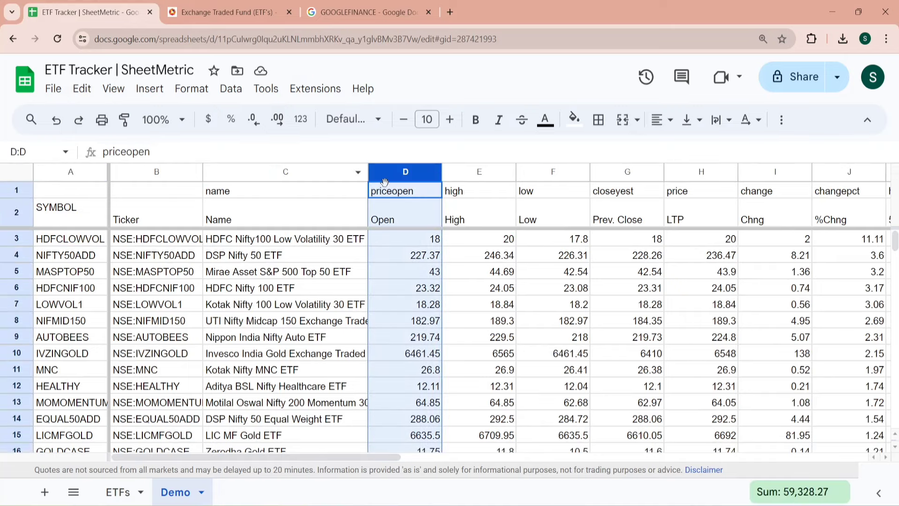
key(shift+Right)
key(shift+Right)
key(shift+Right)
key(shift+Right)
key(shift+Right)
key(shift+Right)
key(shift+Right)
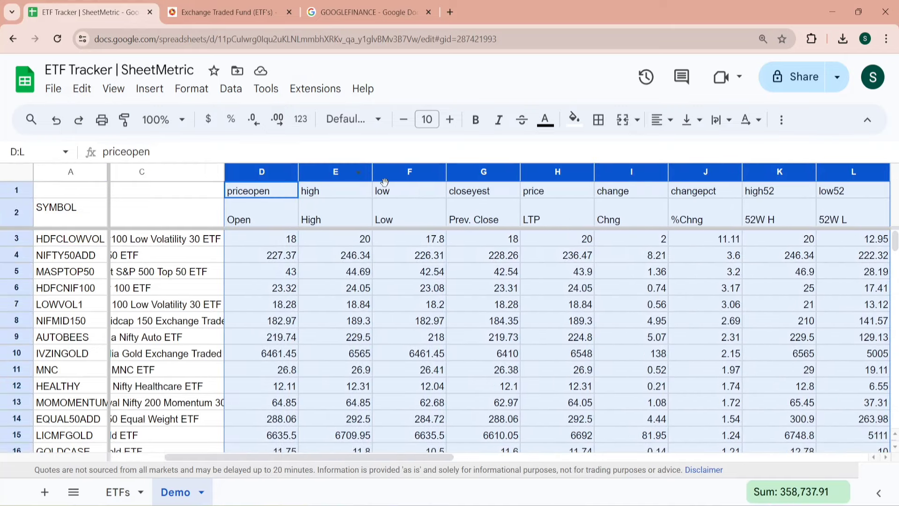
key(shift+Right)
key(shift+Right)
key(shift+Left)
key(shift+Left)
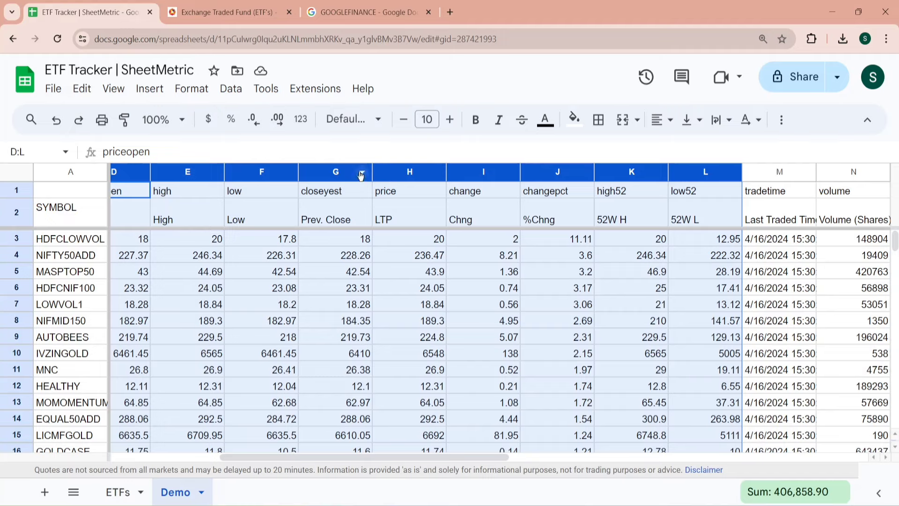
right_click(344, 170)
scroll(572, 281, down, 4)
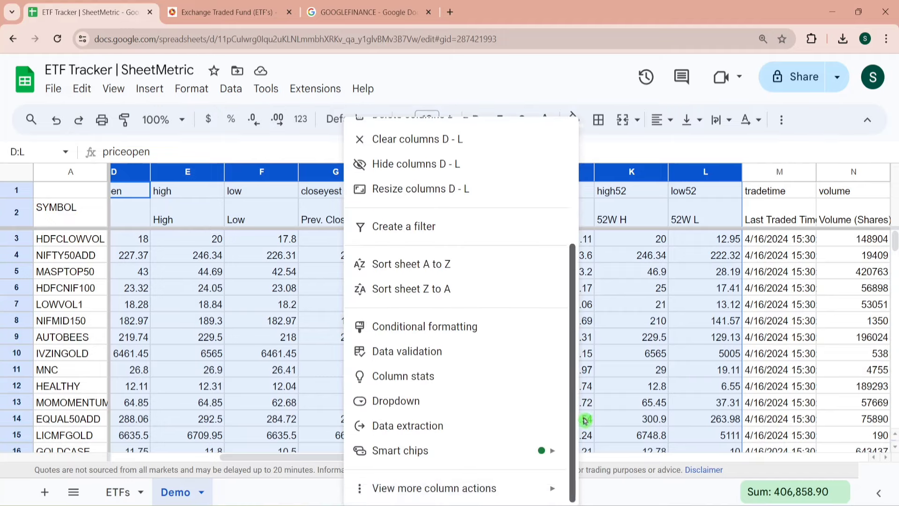
click(651, 291)
click(192, 173)
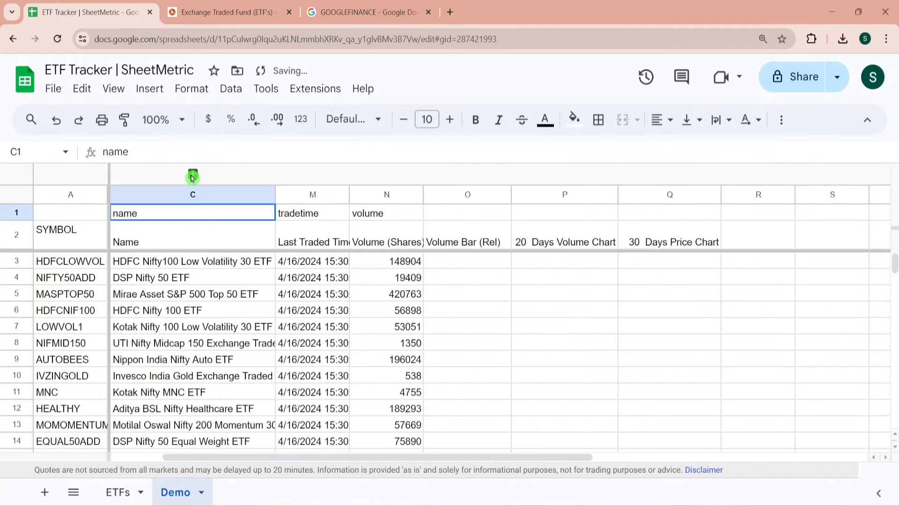
Step: Move along row 3 to the empty Volume Bar cell O3
click(449, 265)
key(Left)
key(Left)
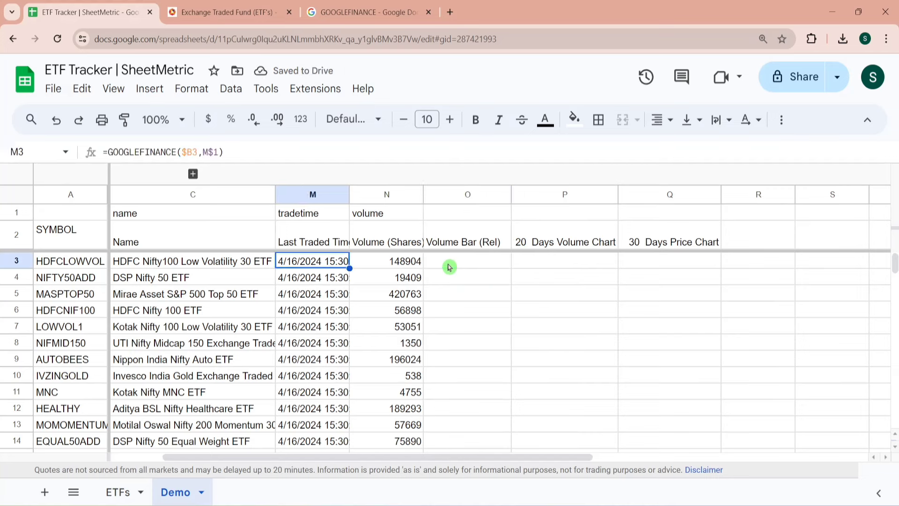
key(Left)
key(Left)
key(Right)
key(Right)
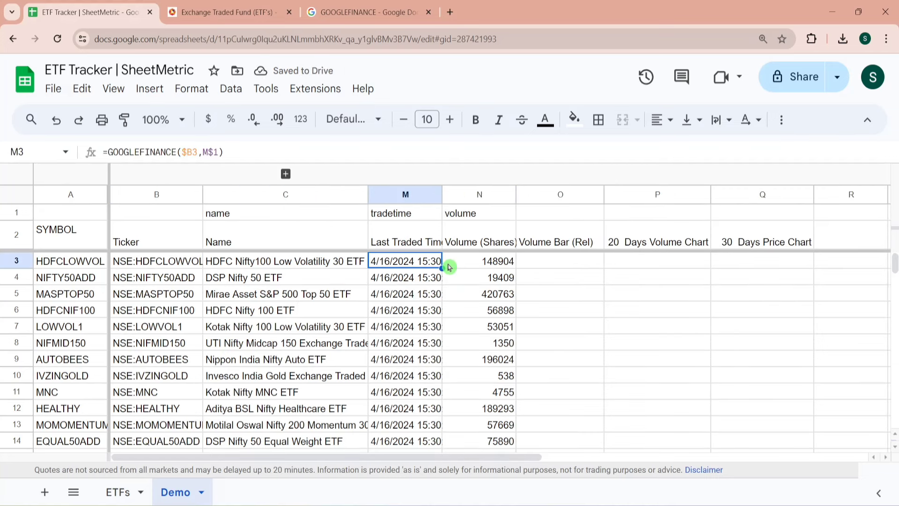
key(Left)
key(Right)
key(Right)
key(Right)
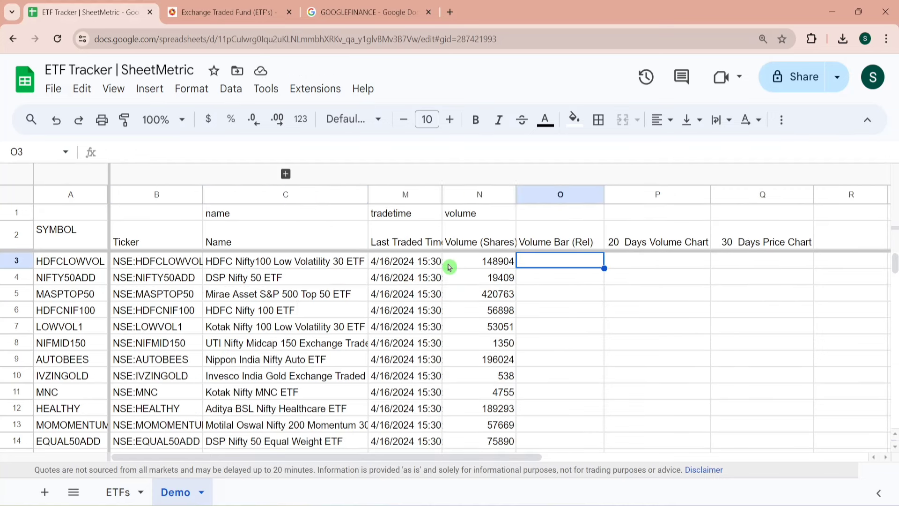
Step: Start a SPARKLINE formula in O3 that uses the N3 volume as its data
key(Left)
key(Right)
key(Left)
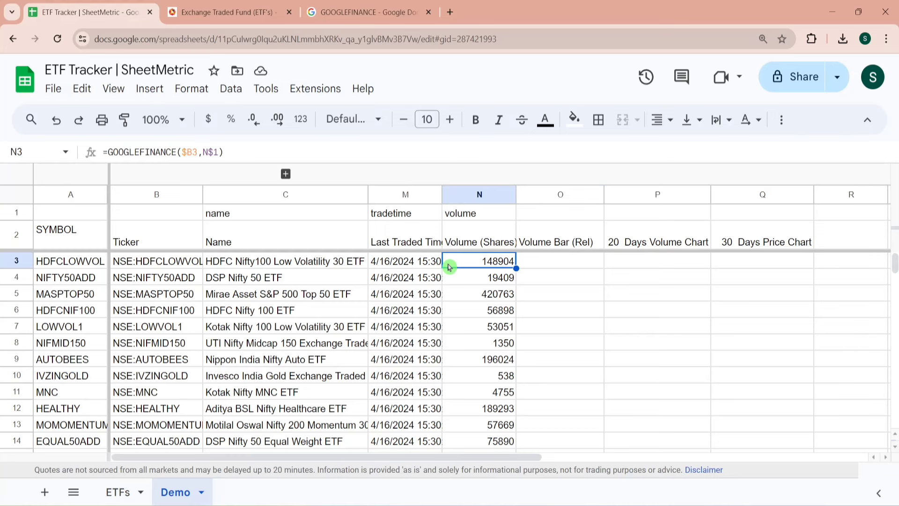
key(ctrl+shift+Down)
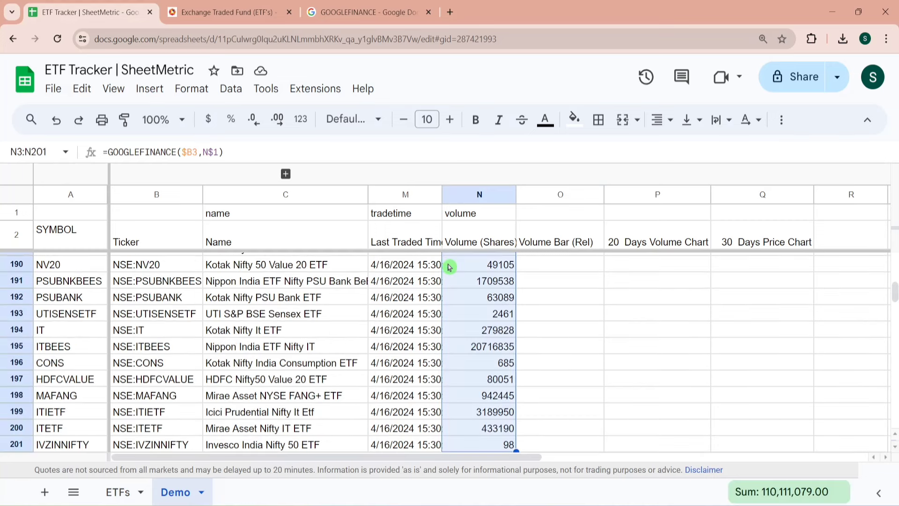
key(ctrl+Up)
key(Down)
key(Down)
key(Right)
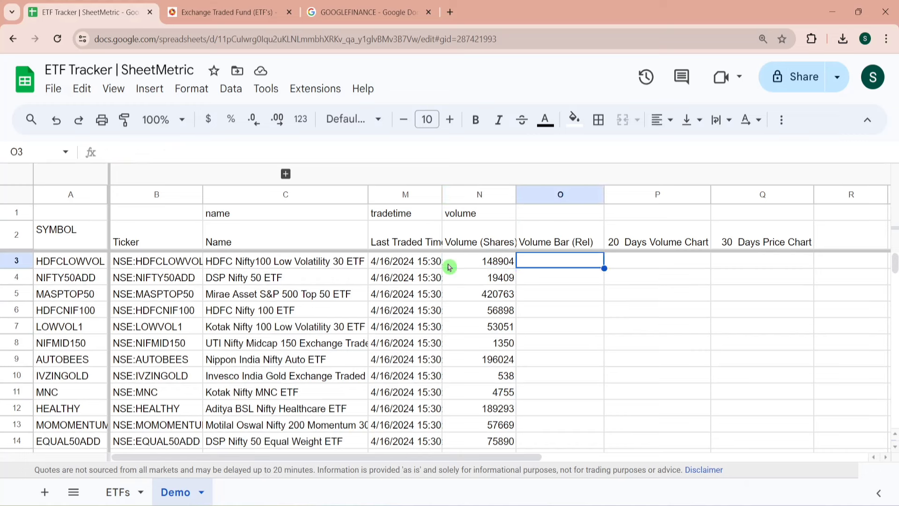
text(=s)
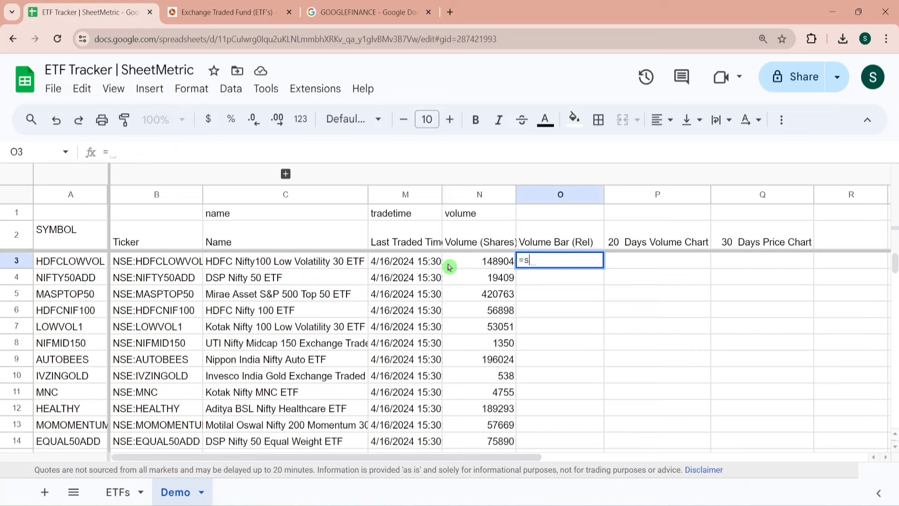
text(park)
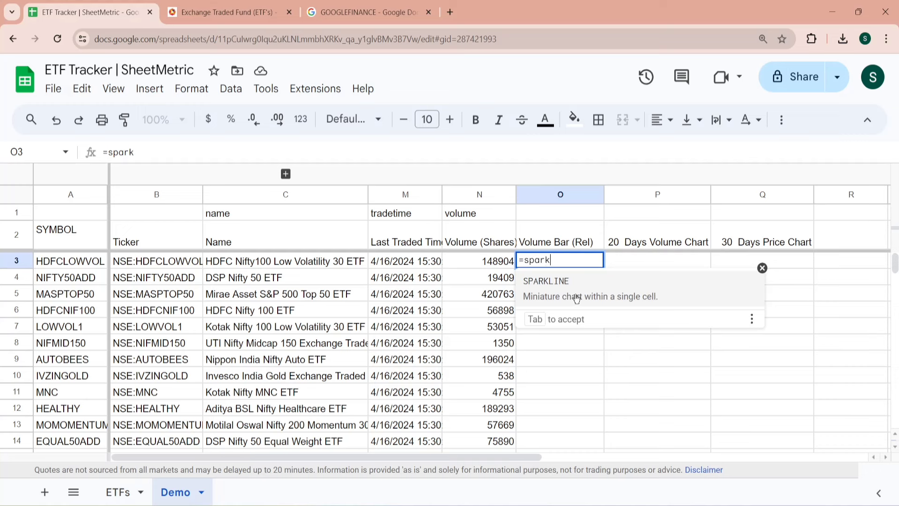
click(576, 298)
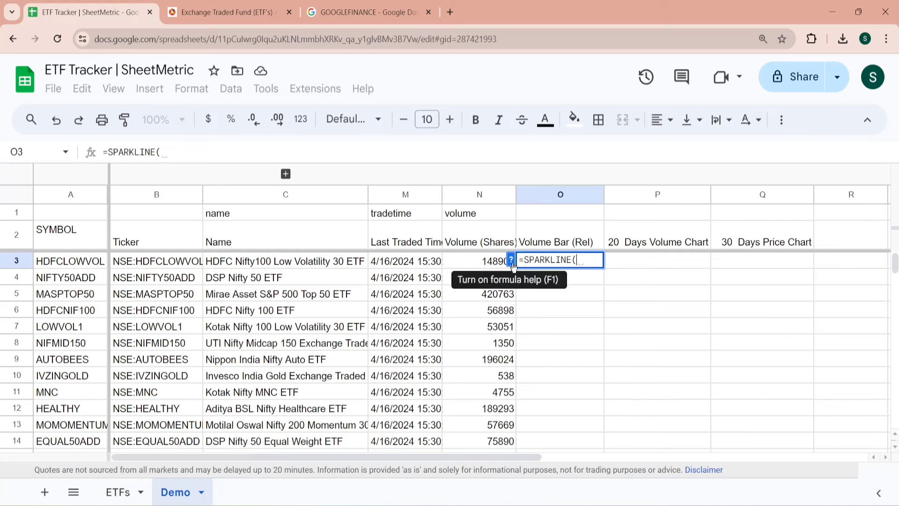
click(488, 265)
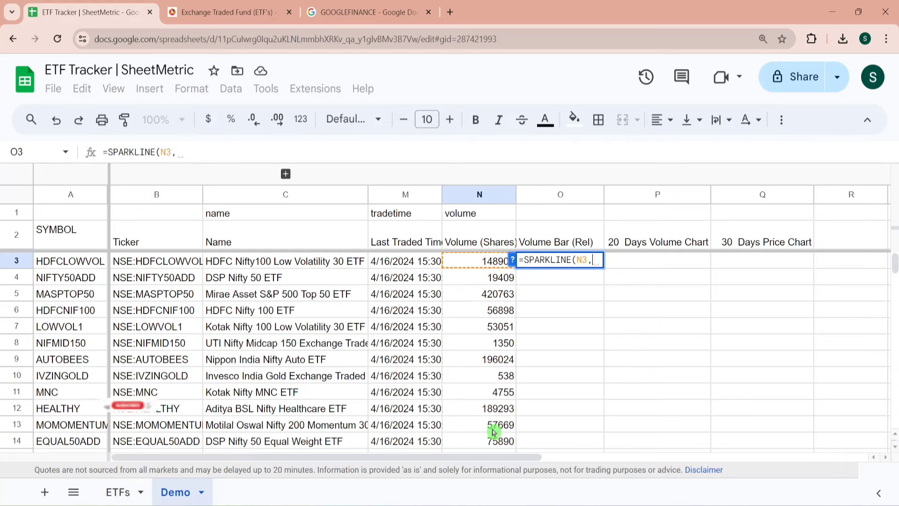
Step: Add the bar options {"charttype","bar";"max",50}, copied from the SPARKLINE help example
click(512, 260)
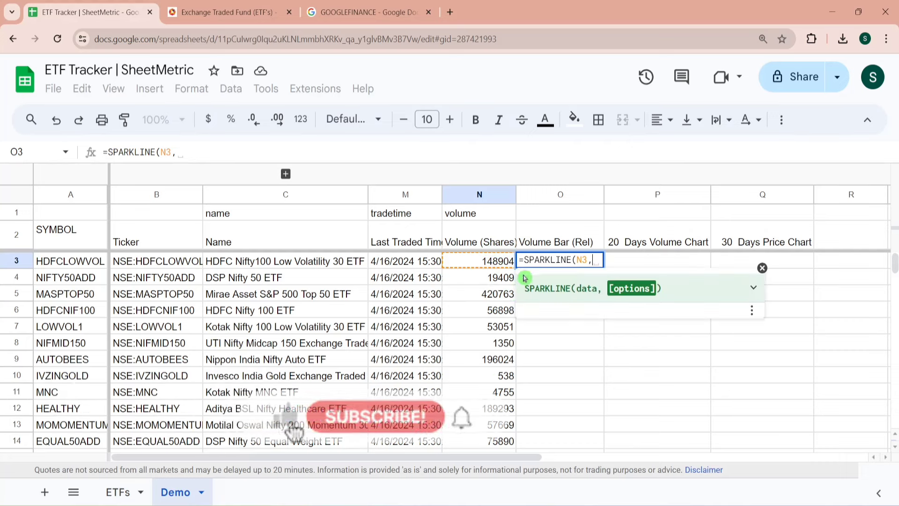
click(754, 287)
drag(528, 350, 672, 351)
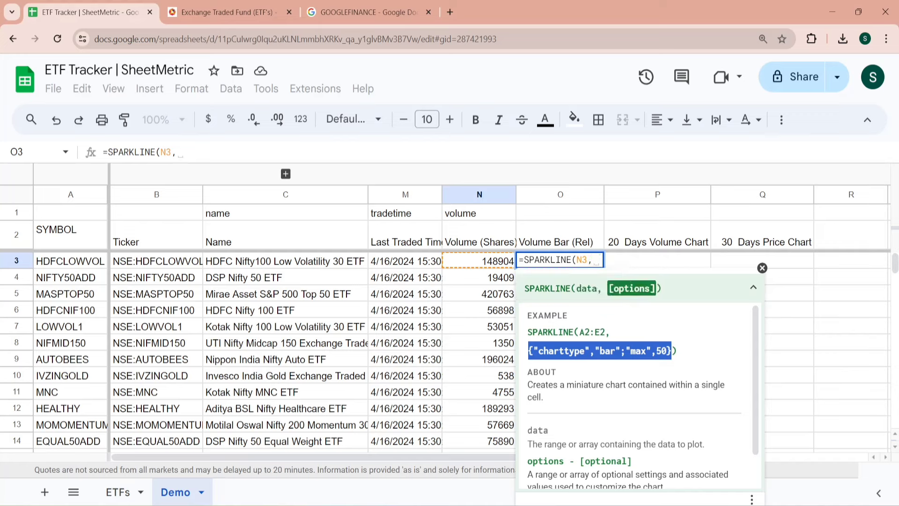
click(592, 259)
text({"charttype","bar";"max",50})
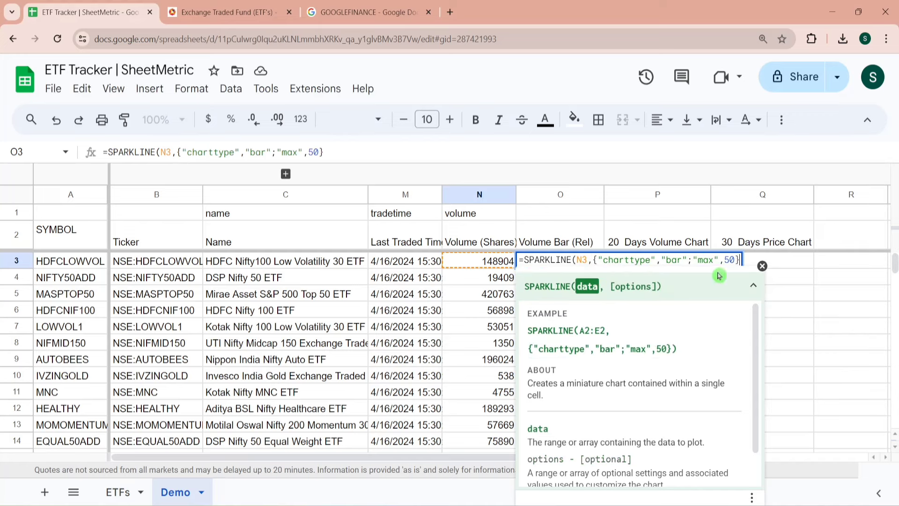
click(762, 266)
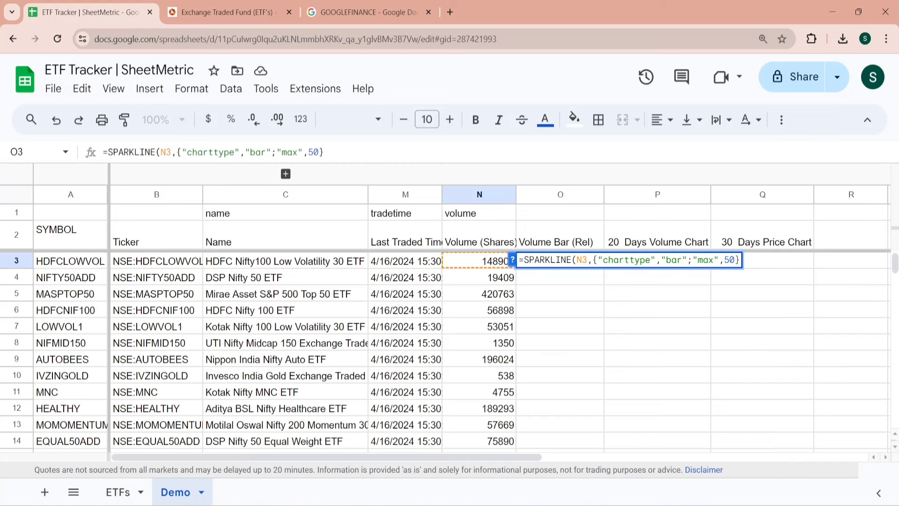
key(End)
Step: Commit the O3 sparkline and compute the peak volume with =MAX(N3:N201) in O1
key(Return)
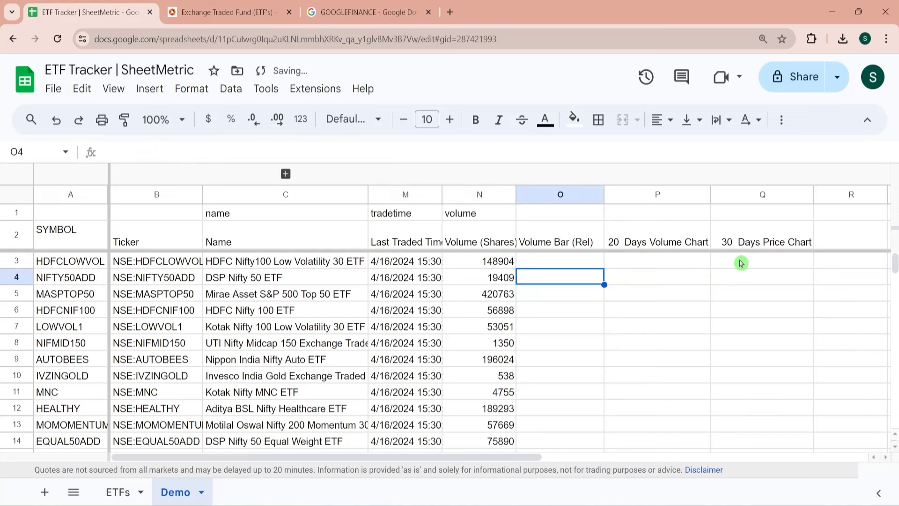
key(Up)
key(Left)
key(Up)
key(Up)
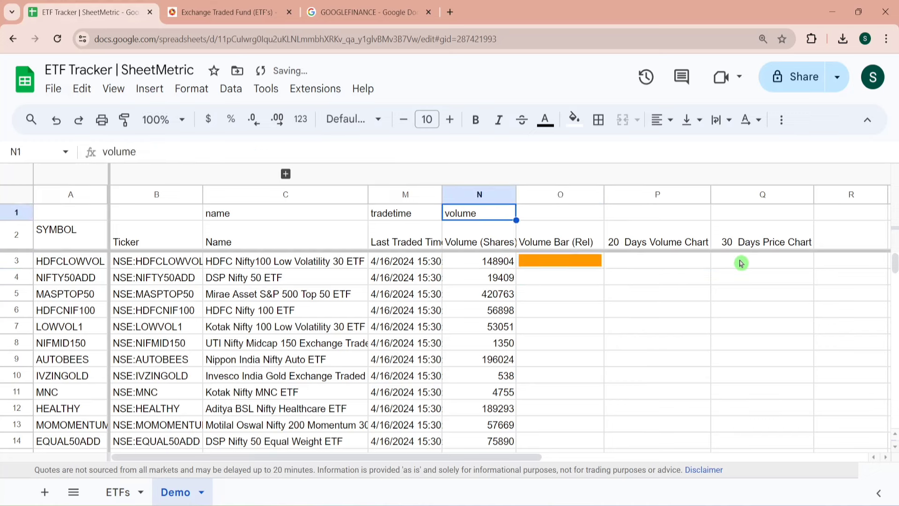
key(Right)
text(=max)
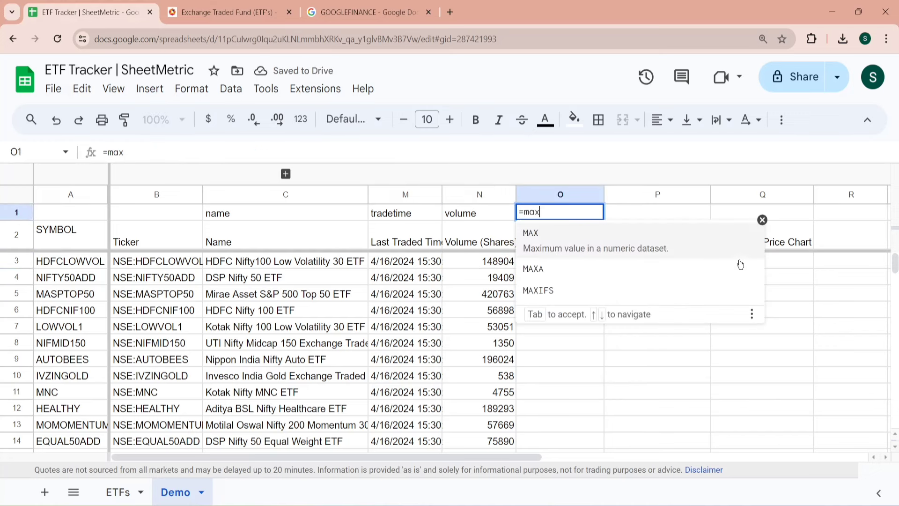
click(632, 242)
click(500, 264)
key(ctrl+shift+Down)
key(Return)
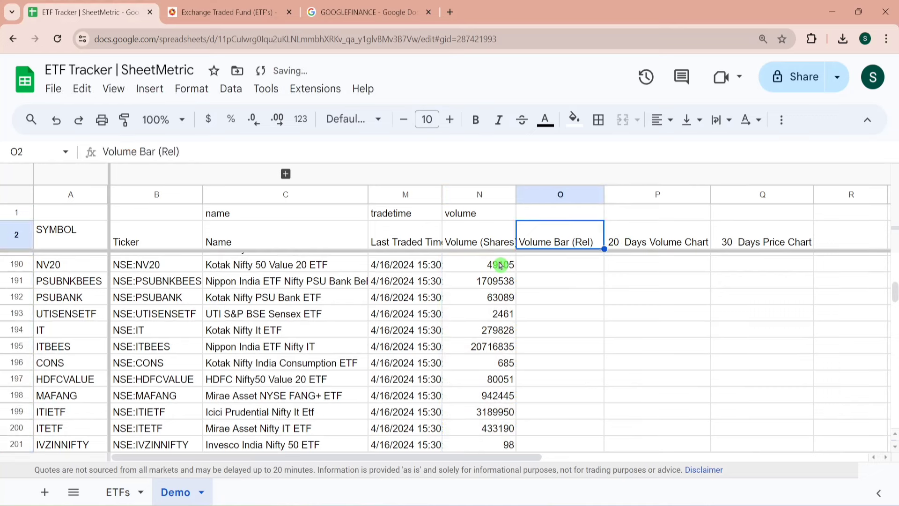
key(Up)
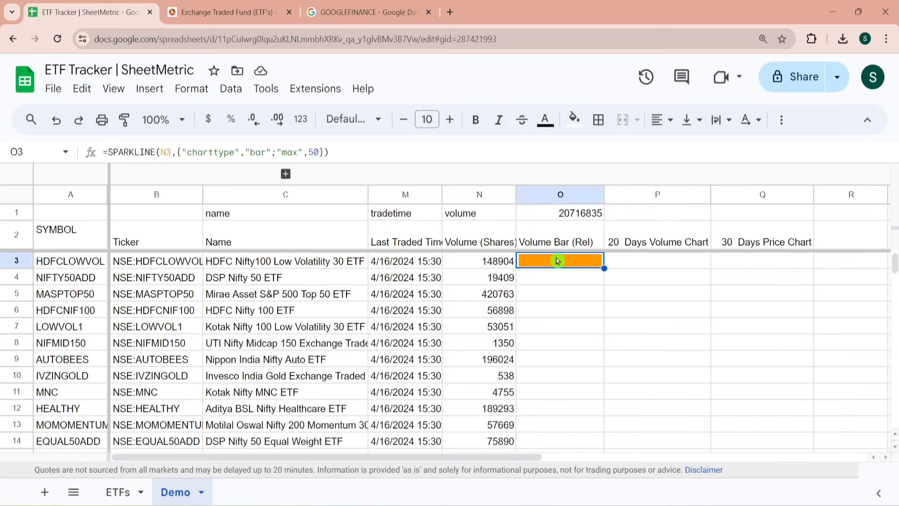
Step: Replace the sparkline's max of 50 with the peak volume 20716835
click(319, 151)
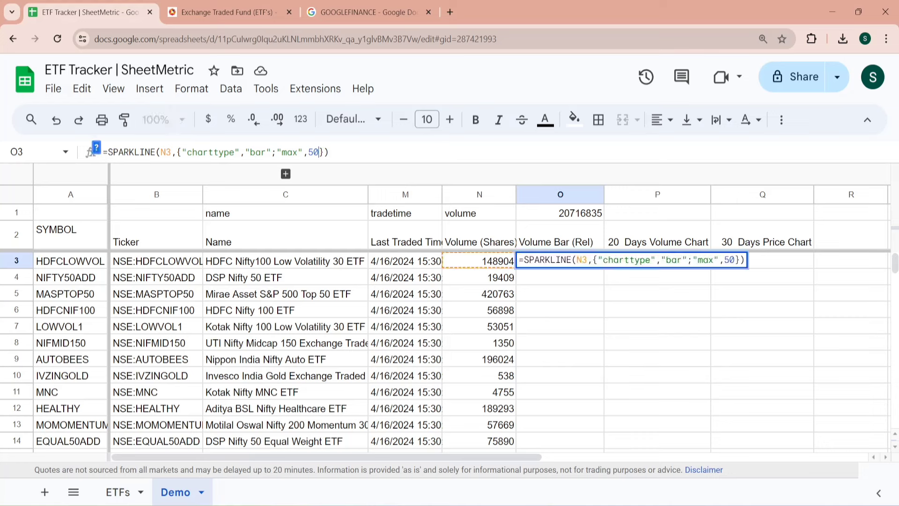
key(BackSpace)
key(BackSpace)
text(20716835)
key(Return)
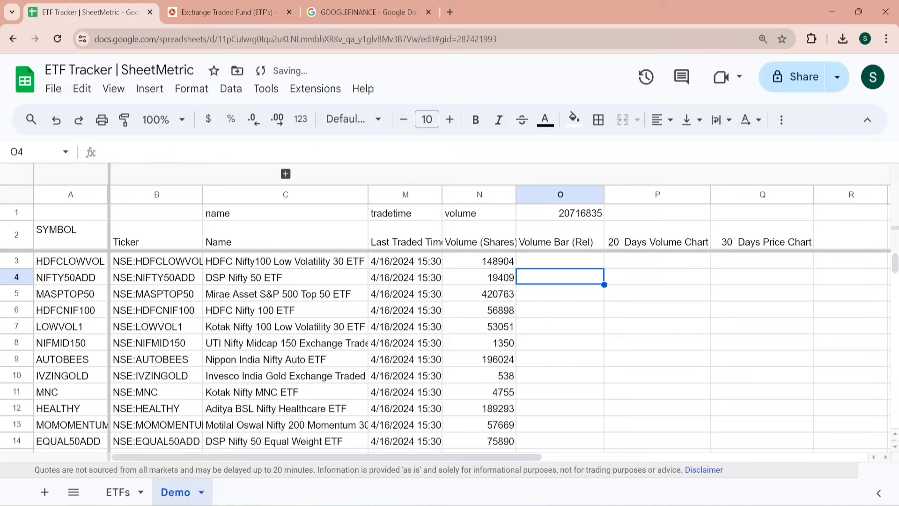
key(Up)
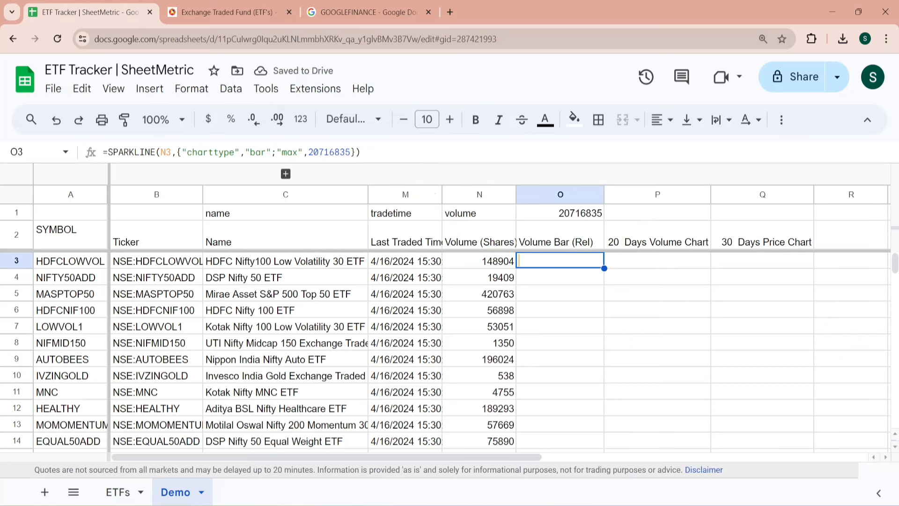
drag(308, 152, 340, 152)
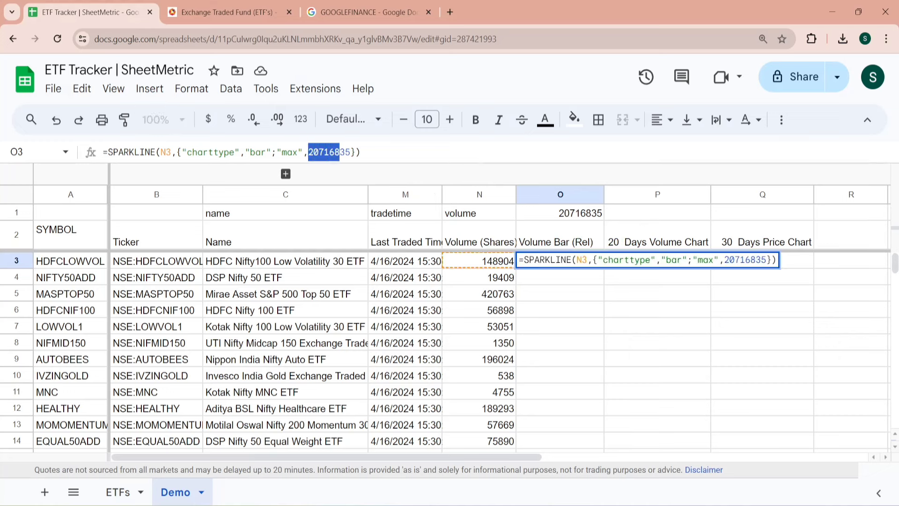
click(466, 283)
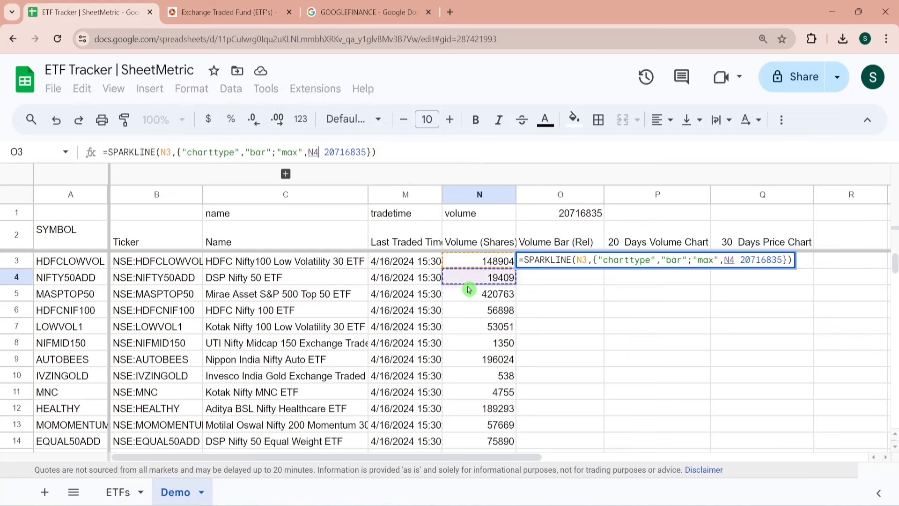
click(433, 283)
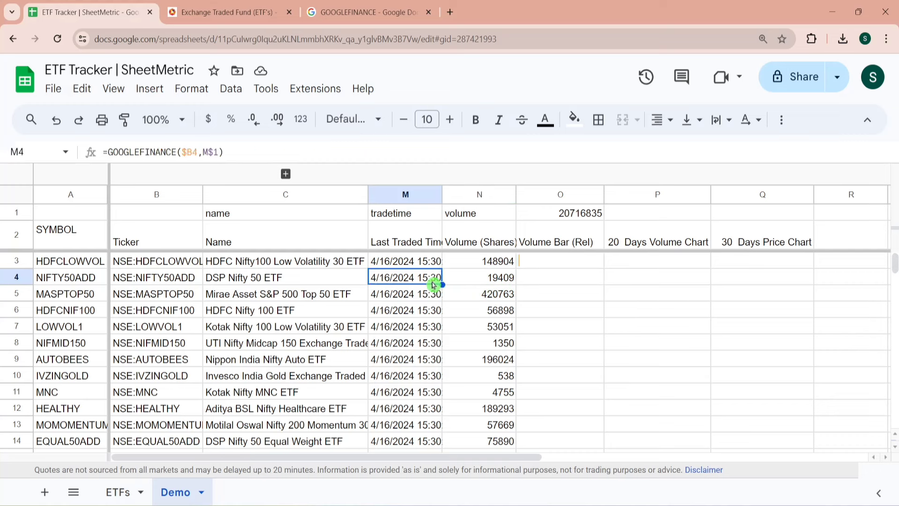
click(487, 266)
key(Right)
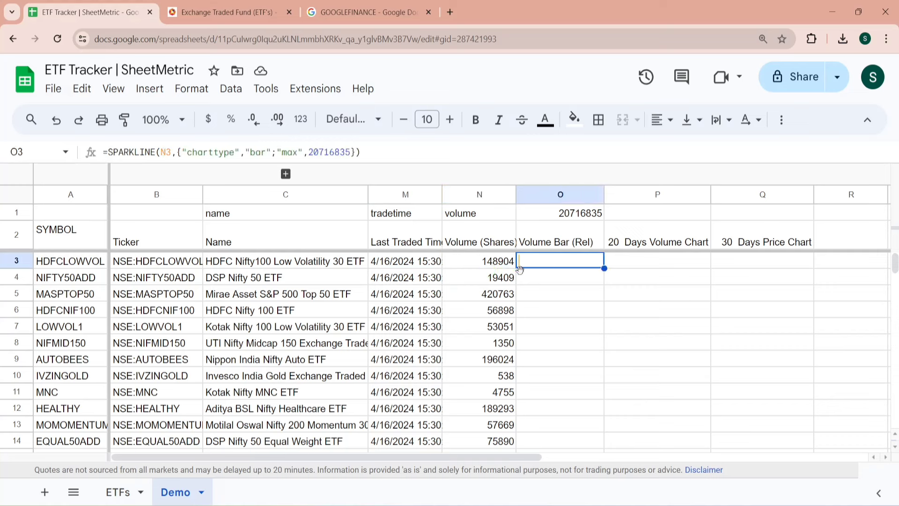
Step: Swap the fixed max in O3 for MAX($N$3:$N$201), copied from O1
click(586, 214)
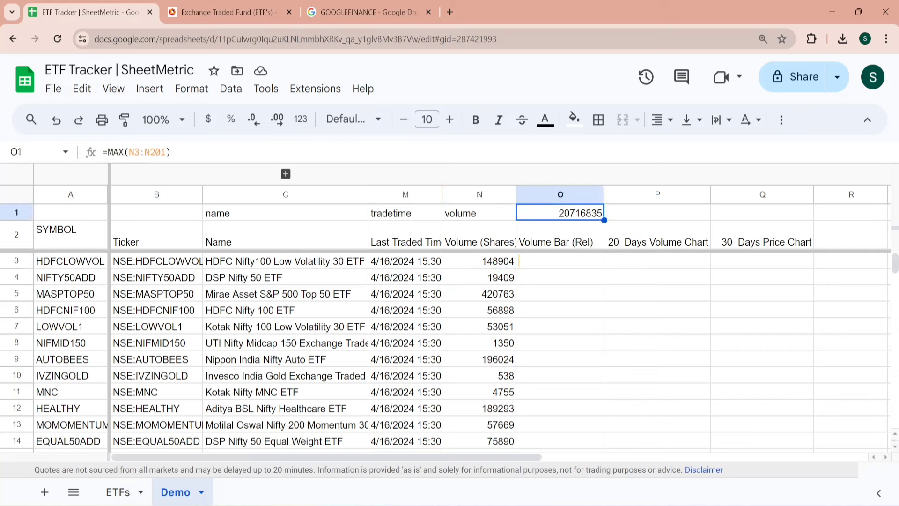
triple_click(136, 151)
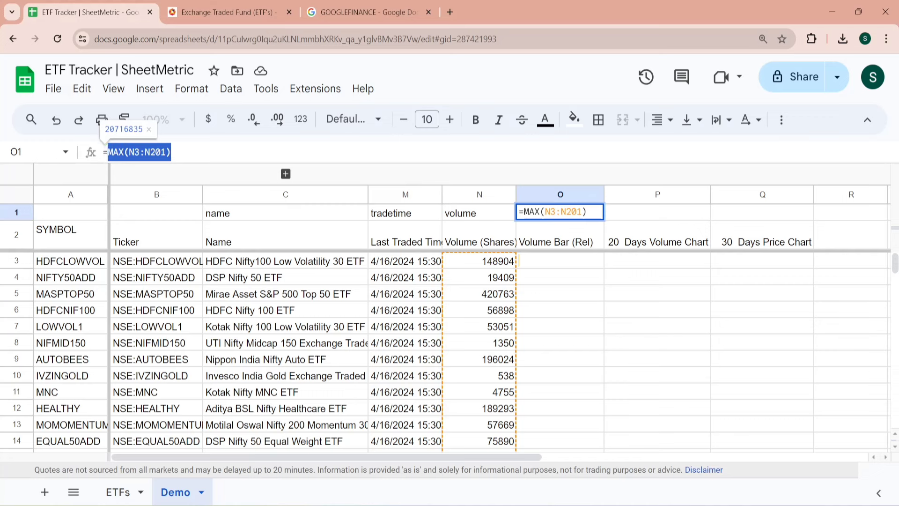
drag(170, 151, 108, 152)
key(ctrl+c)
key(Escape)
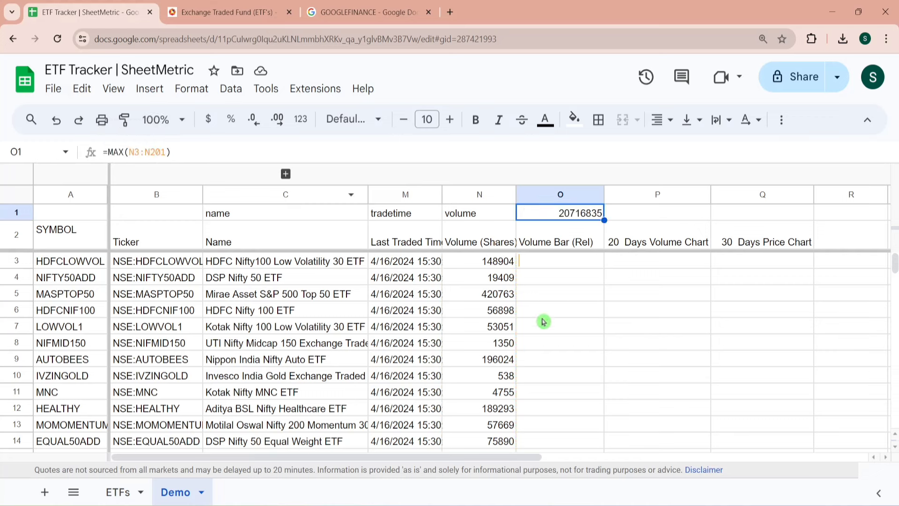
click(553, 261)
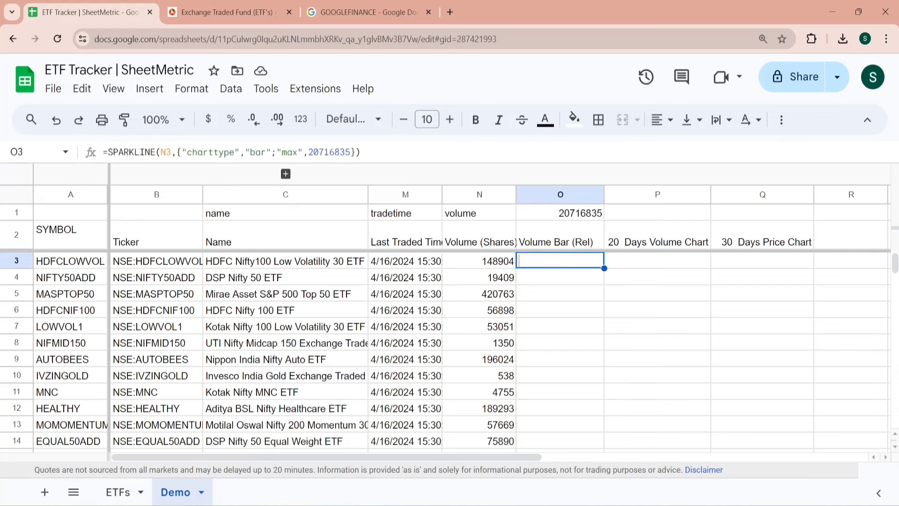
drag(351, 152, 308, 152)
key(ctrl+v)
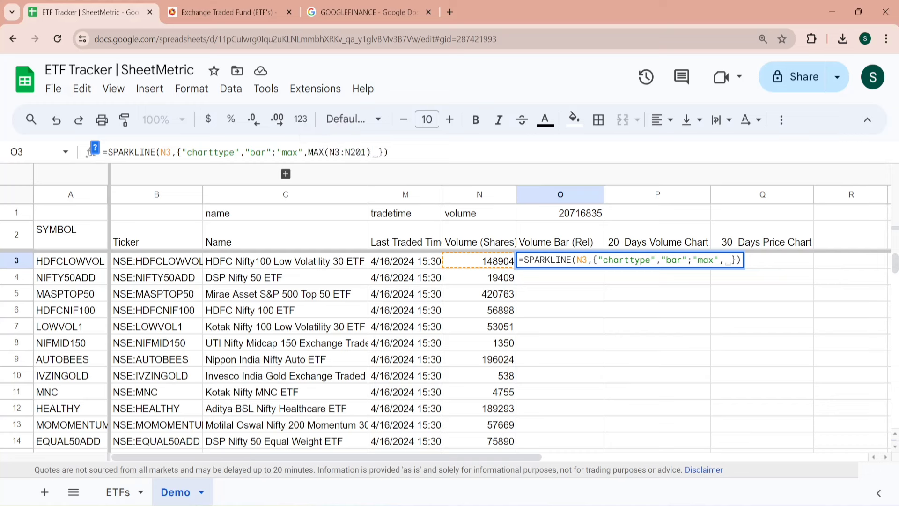
click(345, 152)
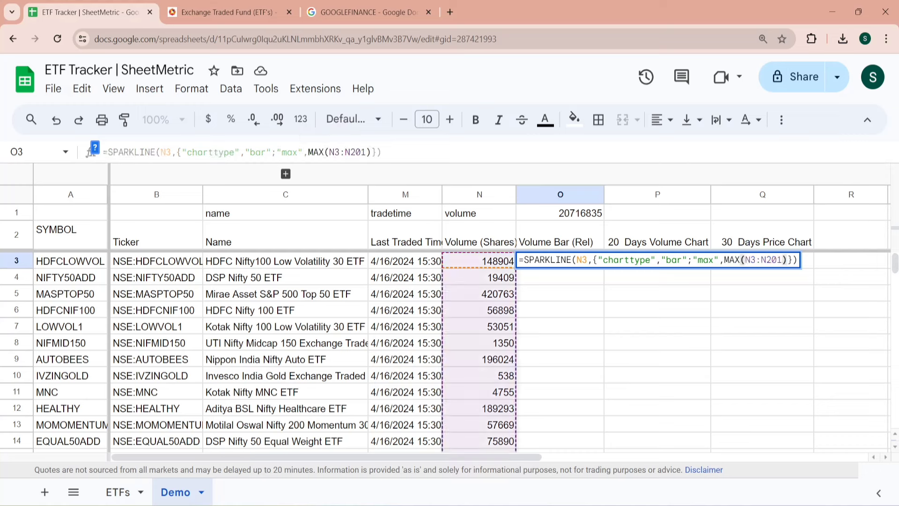
key(F4)
key(Return)
Step: Fill the bar sparkline formula down O3:O201
key(ctrl+Down)
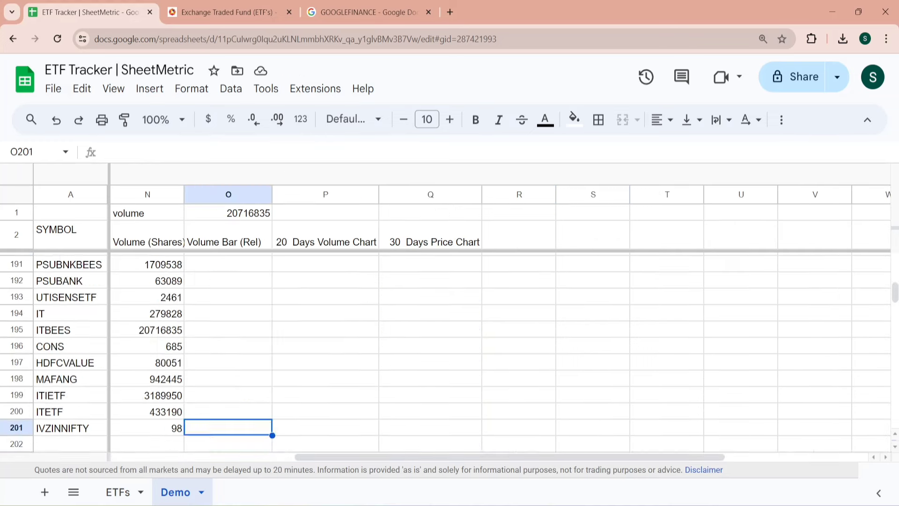
key(ctrl+shift+Up)
key(ctrl+d)
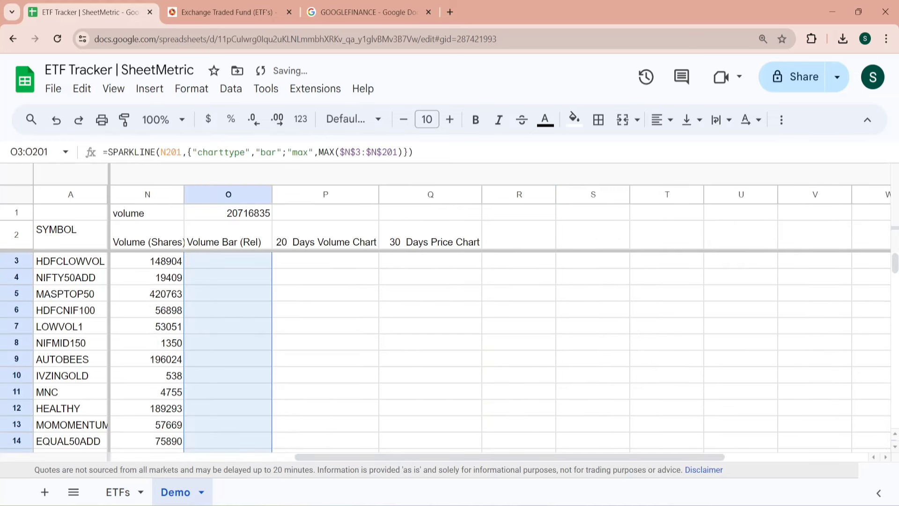
click(244, 316)
key(Down)
key(Down)
key(Down)
key(Down)
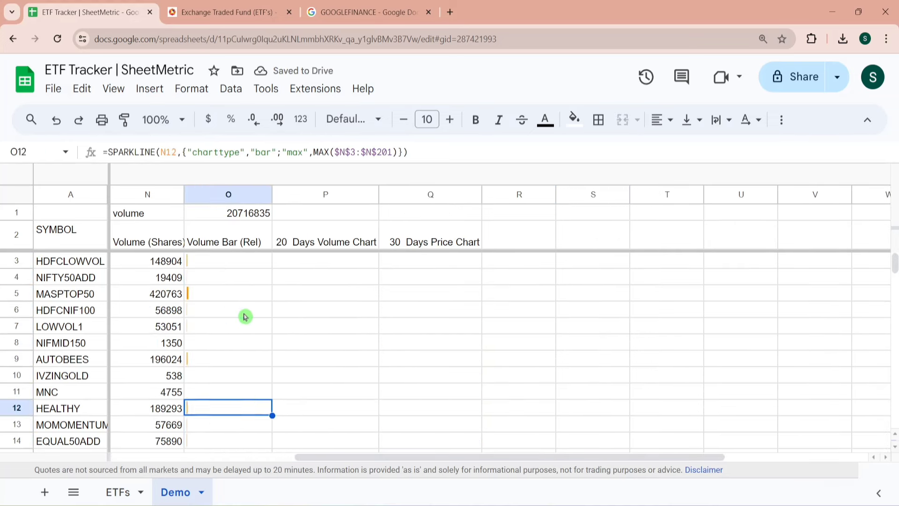
key(Down)
key(Down)
key(Down)
key(Down)
key(Up)
key(Up)
key(Up)
key(Up)
key(Up)
key(Up)
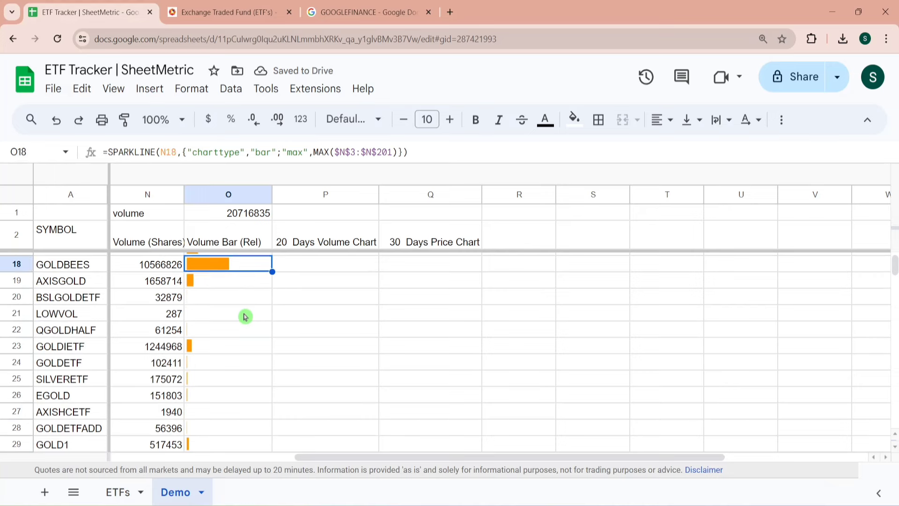
key(Left)
click(75, 270)
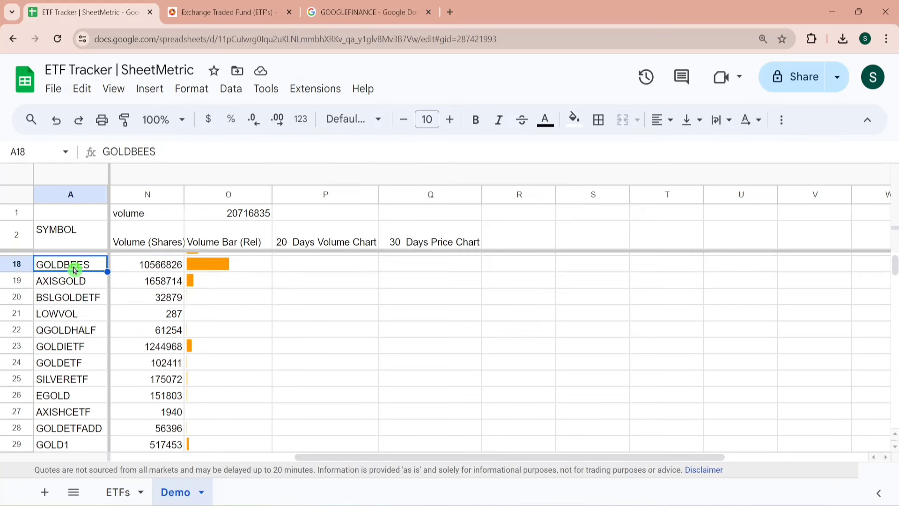
key(Right)
key(Right)
key(Right)
key(Right)
key(Right)
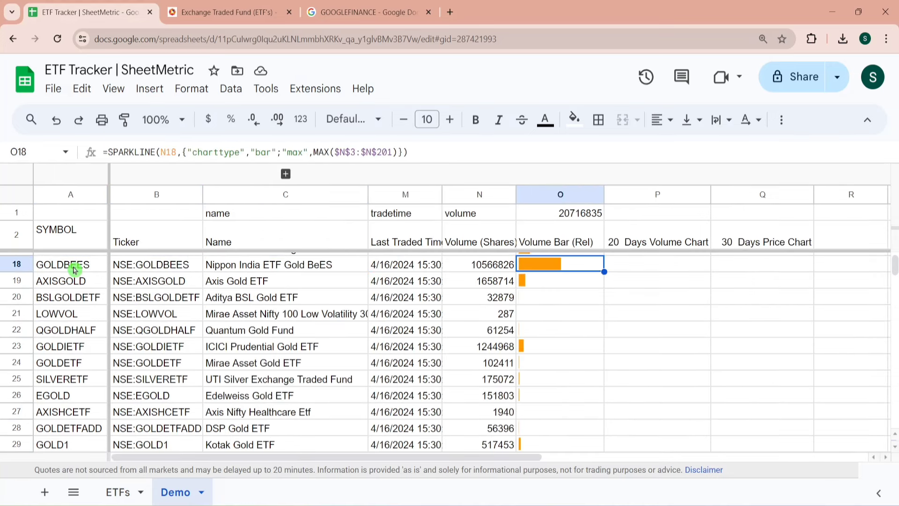
key(Left)
key(Left)
key(Right)
key(Right)
key(Down)
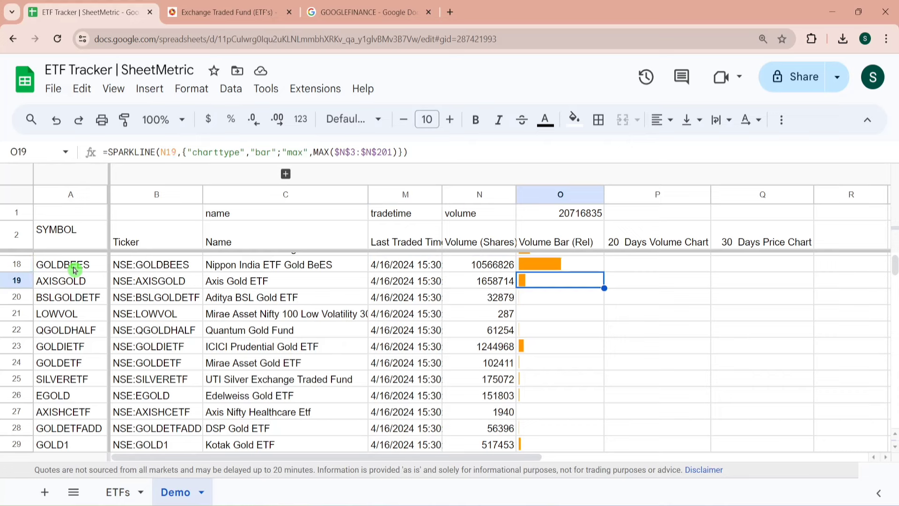
key(Up)
key(Down)
key(Down)
key(Down)
key(Down)
key(Down)
key(Down)
key(Down)
key(Down)
key(Up)
key(Up)
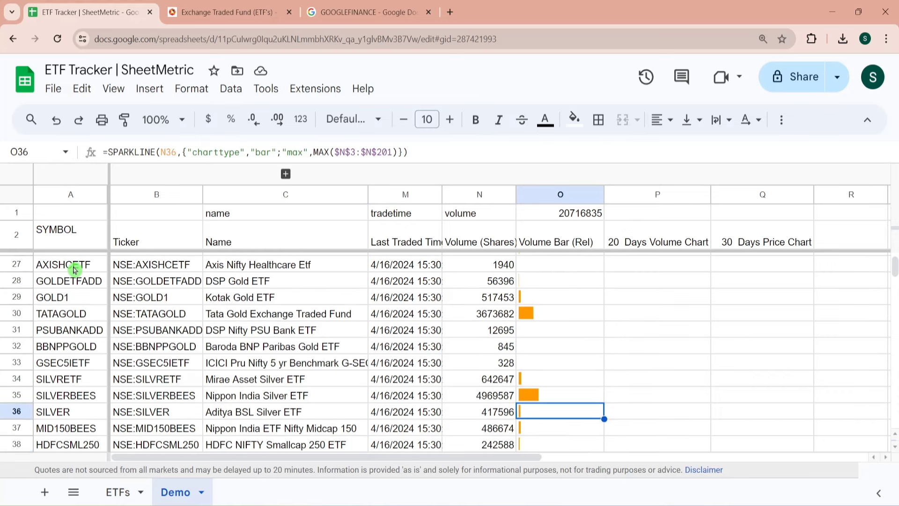
key(Up)
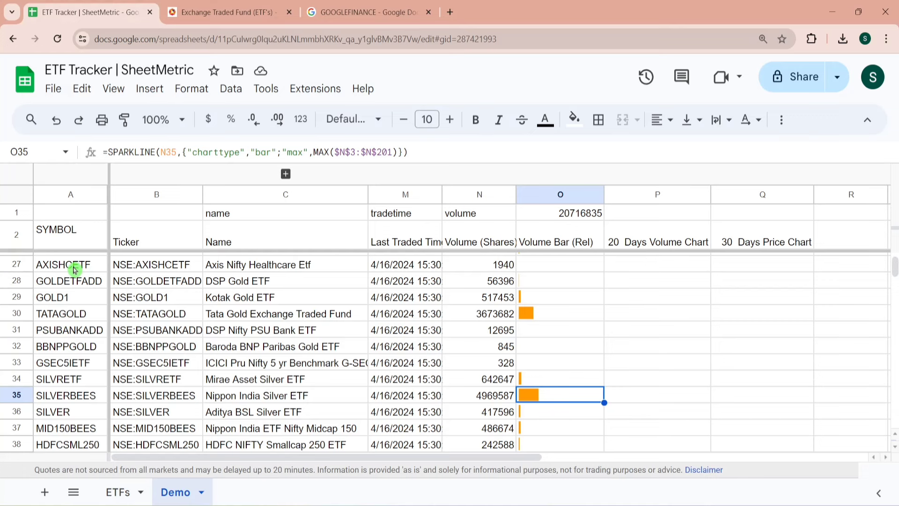
key(ctrl+Up)
key(Down)
key(Down)
key(Down)
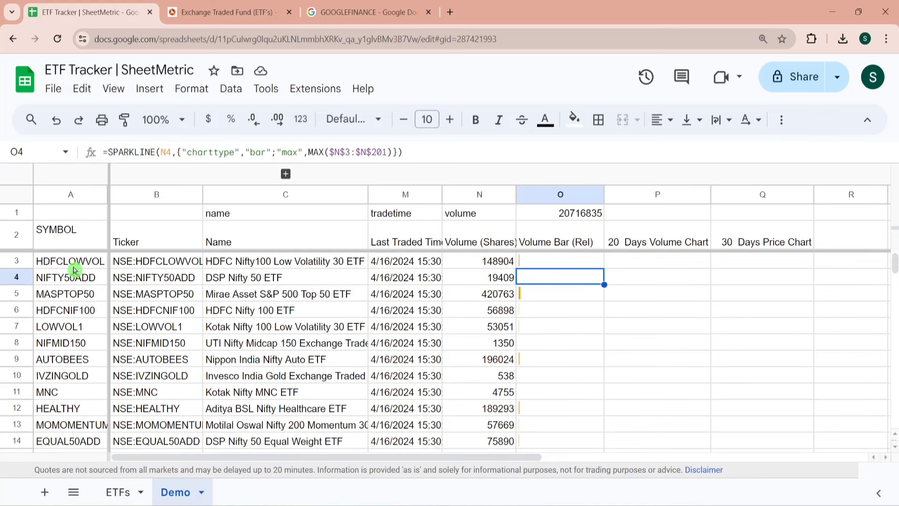
key(Down)
key(Up)
key(Up)
key(Right)
Step: Review the 20 Days Volume Chart header and the neighbouring chart columns and cells
key(Up)
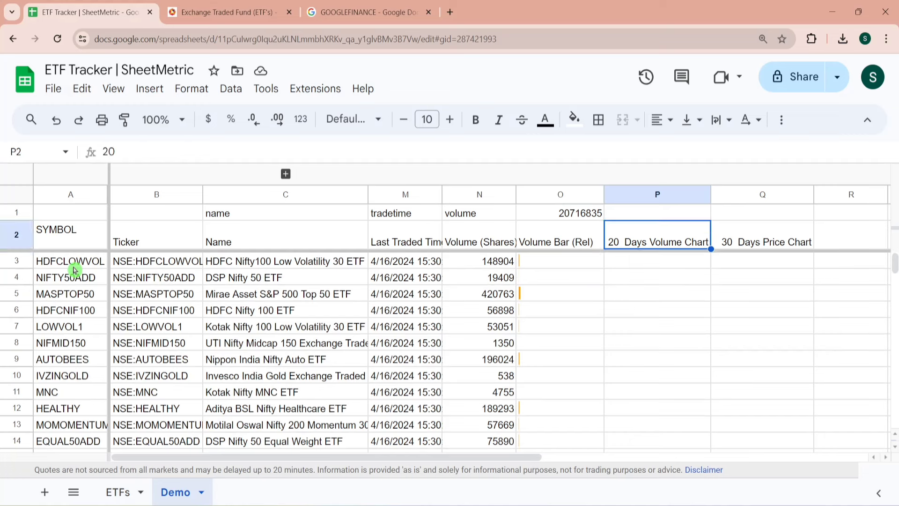
key(Right)
key(Left)
key(Right)
key(Right)
key(Left)
key(Left)
key(Right)
key(Left)
key(Right)
key(Down)
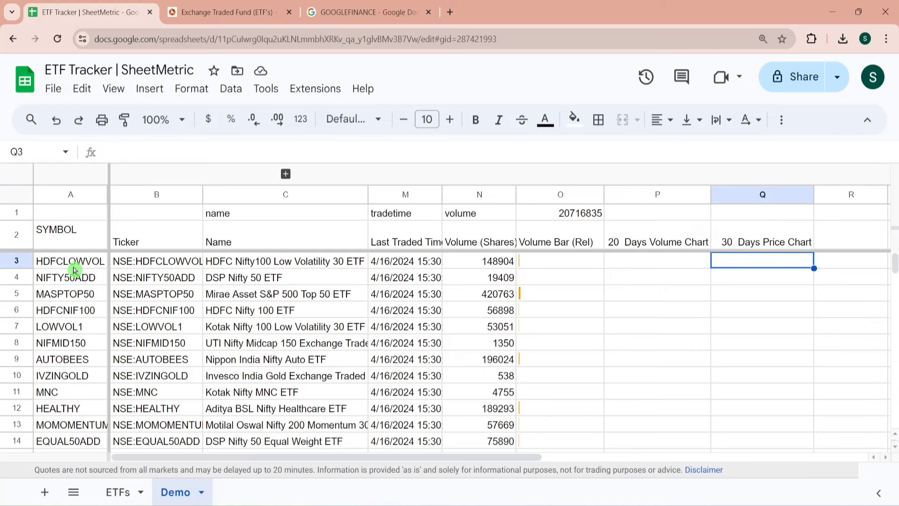
key(Left)
key(Left)
key(Right)
key(Right)
key(Up)
key(Left)
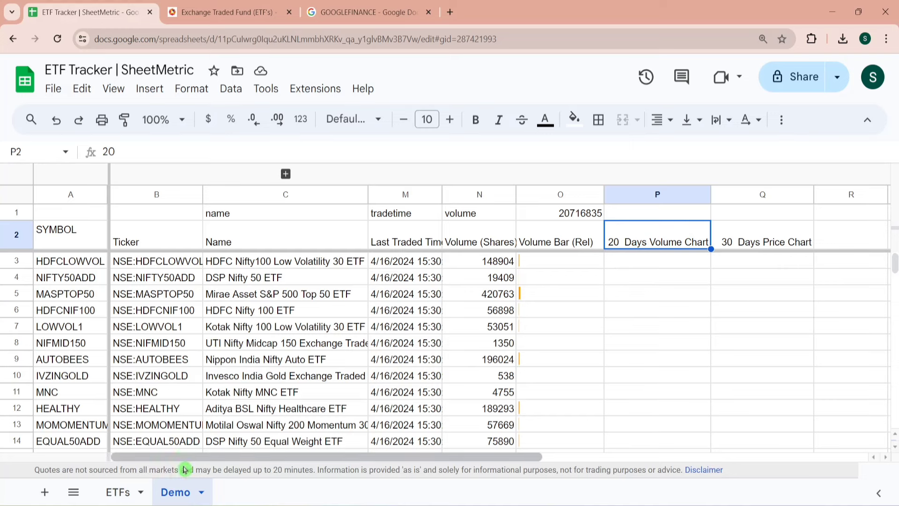
Step: On the ETFs sheet, change the P2 header to 30 Days Volume, then return to Demo
click(117, 492)
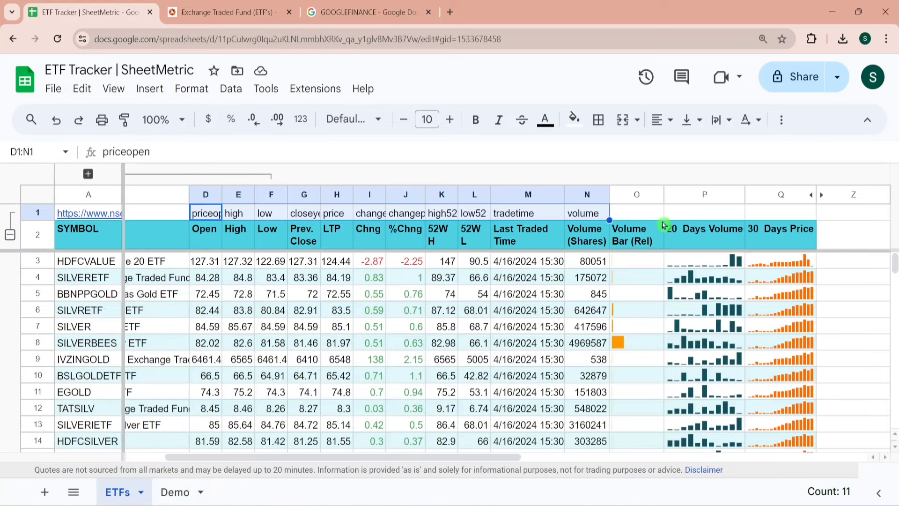
click(684, 233)
text(30)
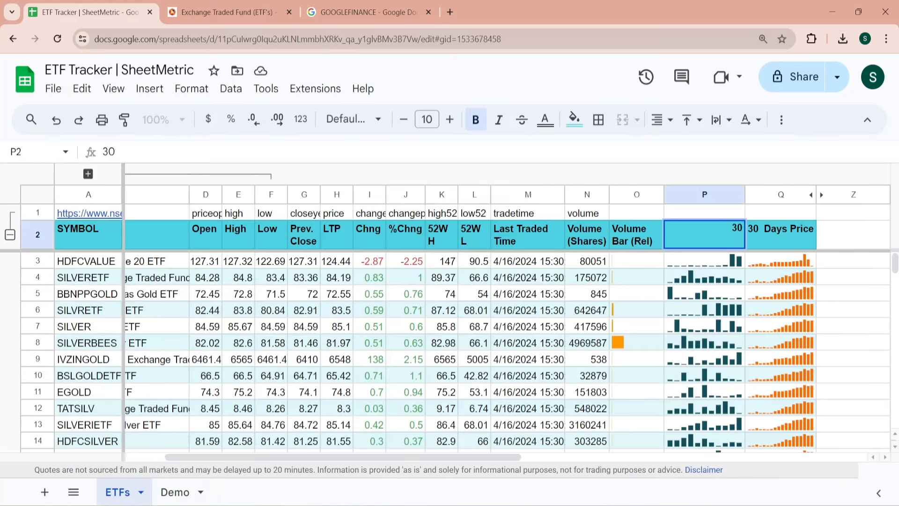
key(Return)
click(684, 233)
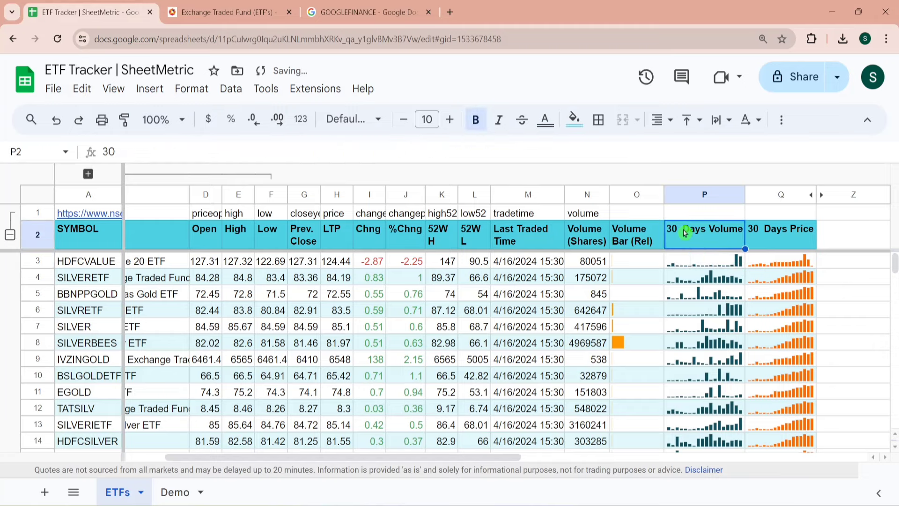
key(Right)
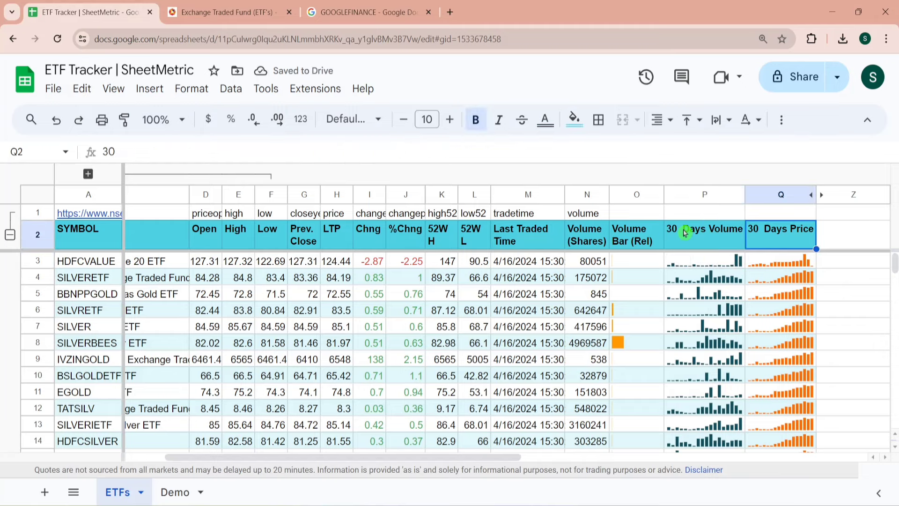
click(176, 491)
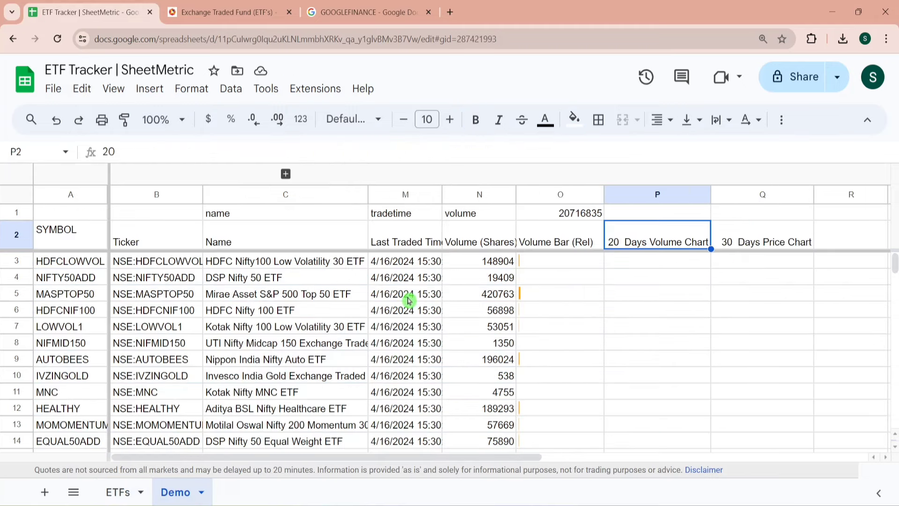
Step: Change P2's custom number format to #### " Days Vlm Chart"
click(190, 90)
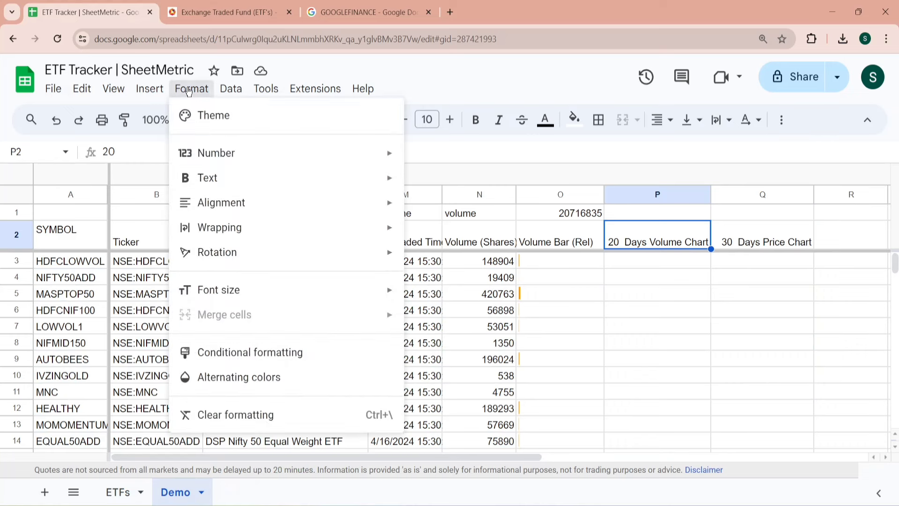
mouse_move(216, 153)
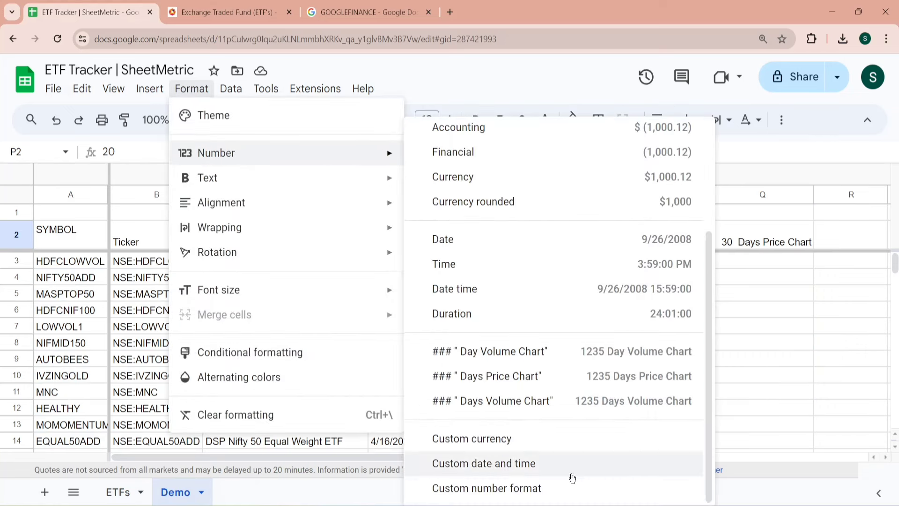
click(541, 488)
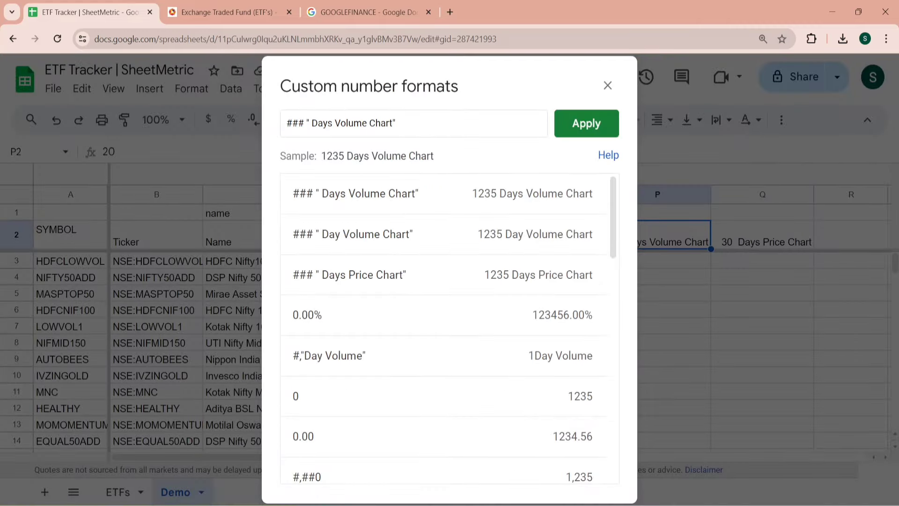
drag(304, 123, 285, 124)
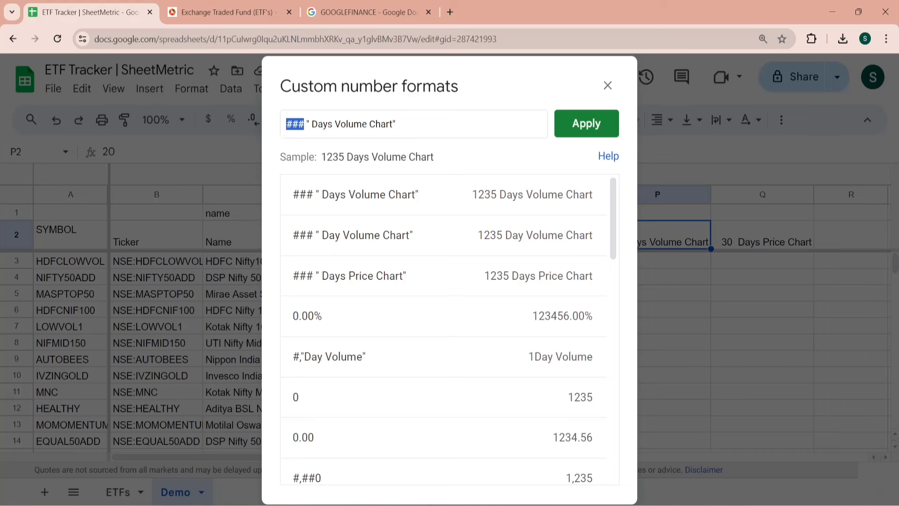
click(304, 123)
text(#)
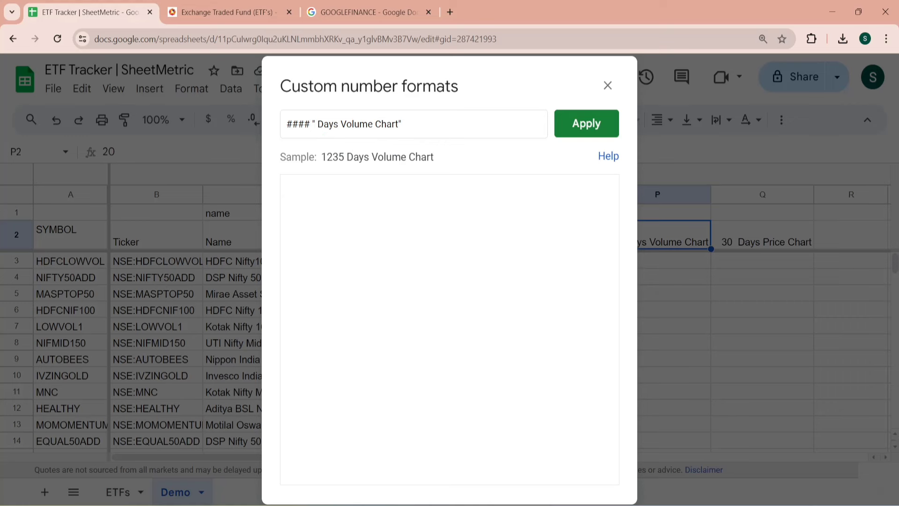
click(351, 123)
key(BackSpace)
key(Right)
key(Right)
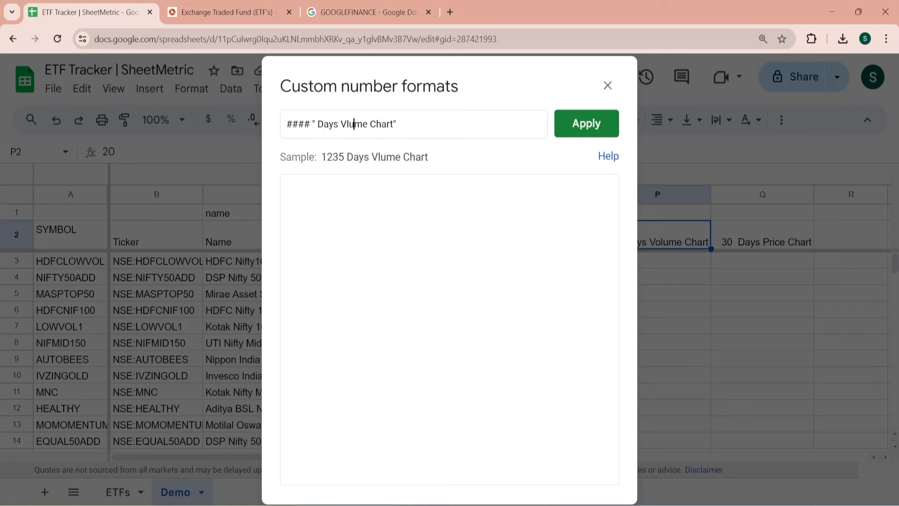
key(Right)
key(BackSpace)
key(BackSpace)
key(Delete)
text(m)
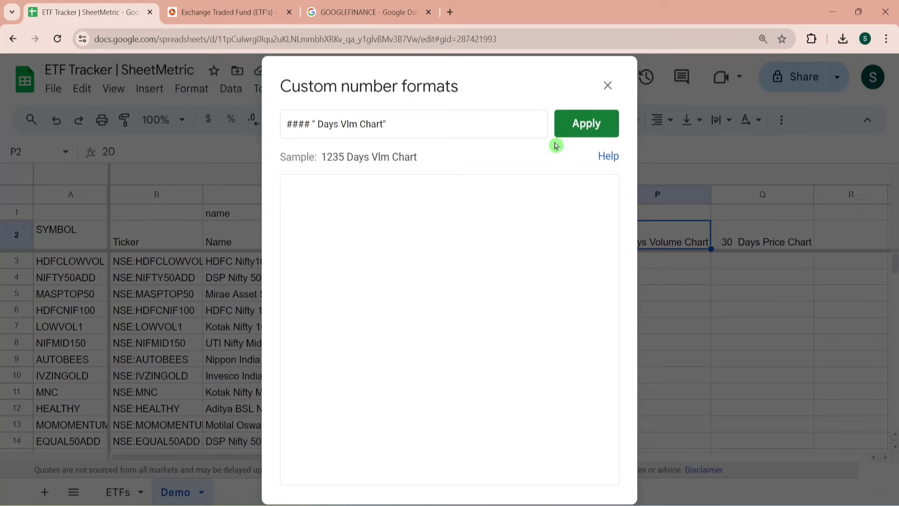
click(588, 127)
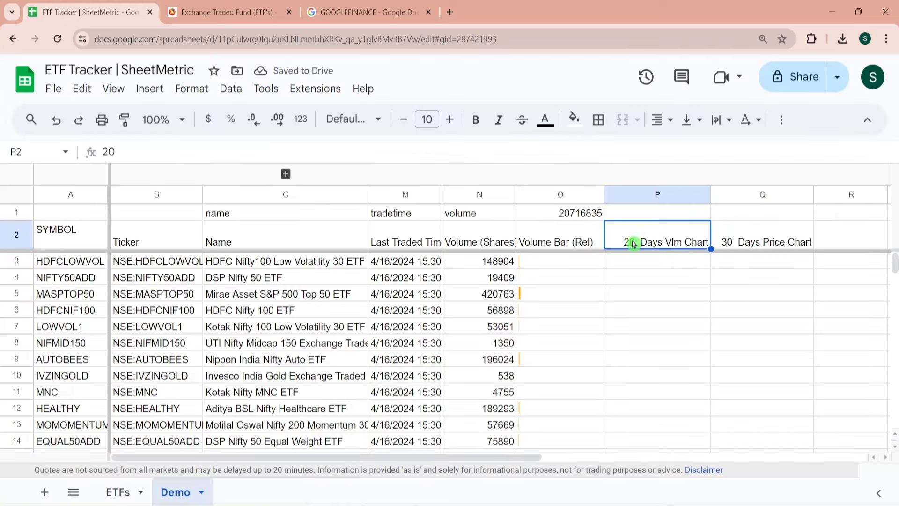
Step: Enter 30 in P2 so the header reads 30 Days Vlm Chart
text(30)
key(Return)
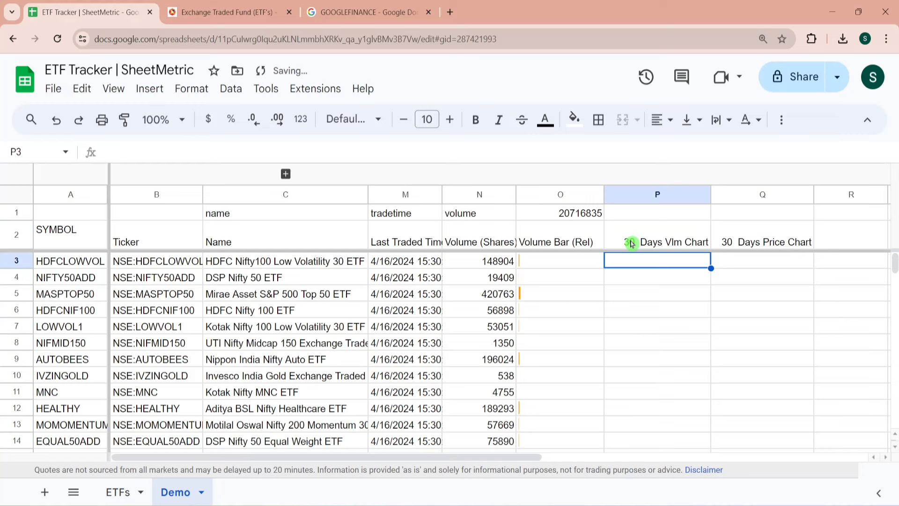
click(631, 243)
Step: Enter =GOOGLEFINANCE(B3,"all",TODAY()-30,TODAY()) in P3 to spill 30 days of history
key(Down)
text(=Goo)
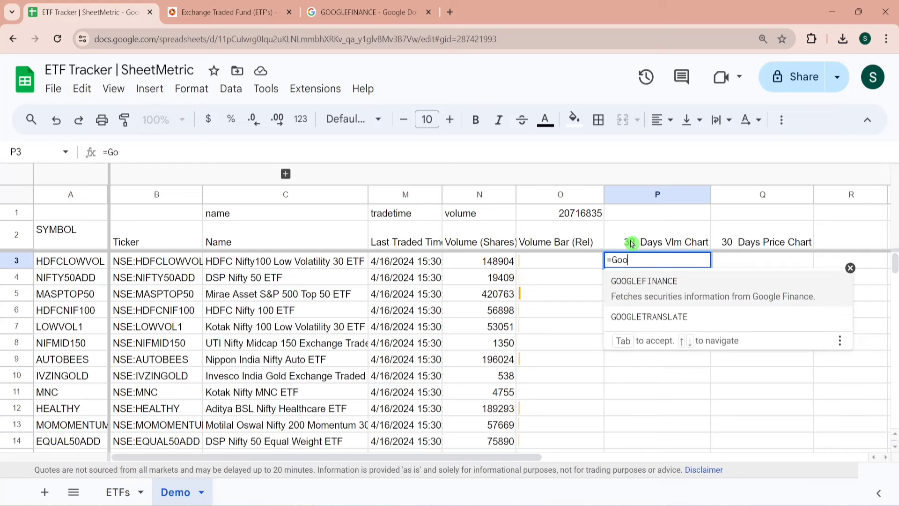
click(664, 290)
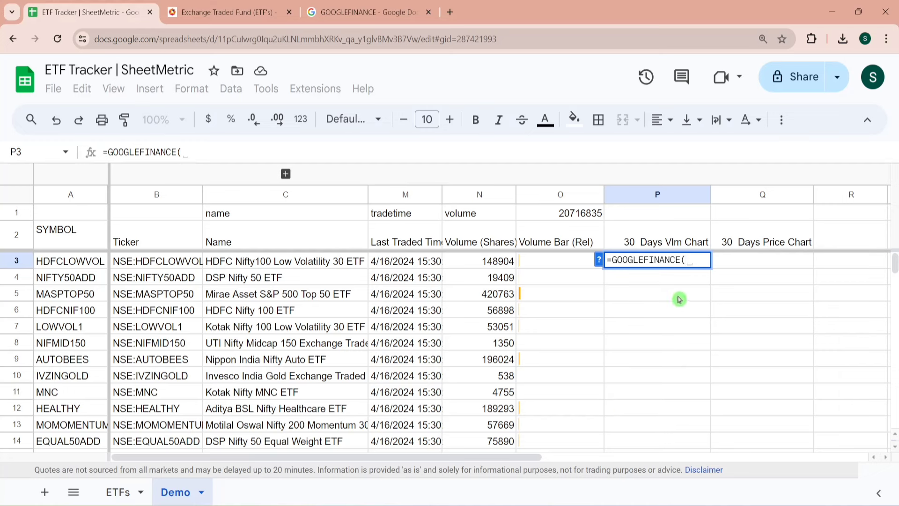
click(598, 259)
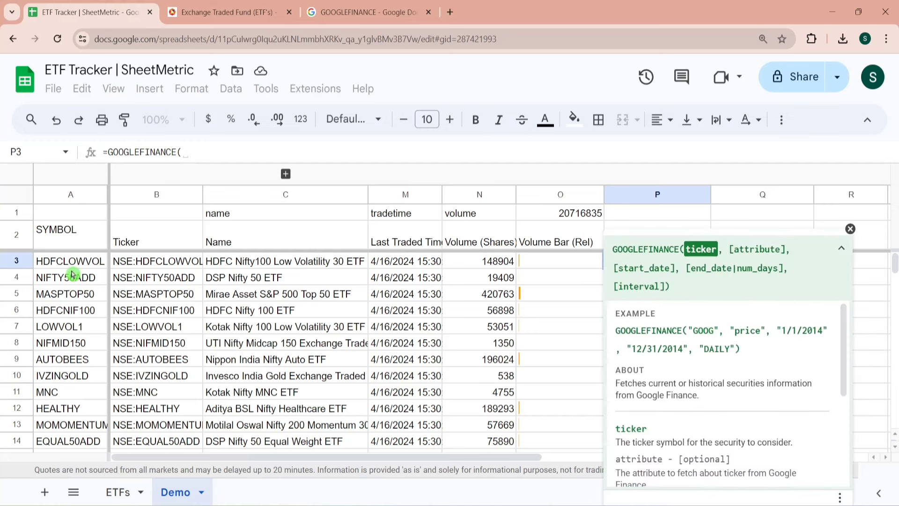
click(137, 264)
text(, )
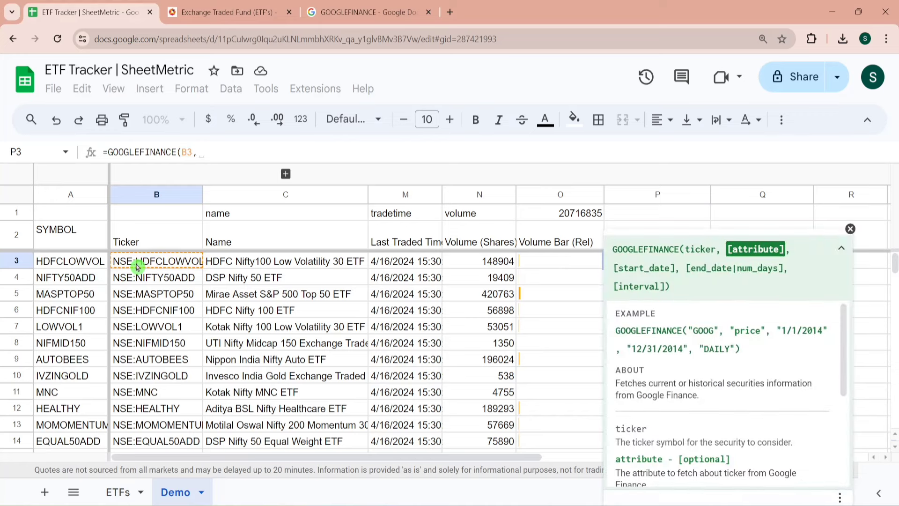
text("all)
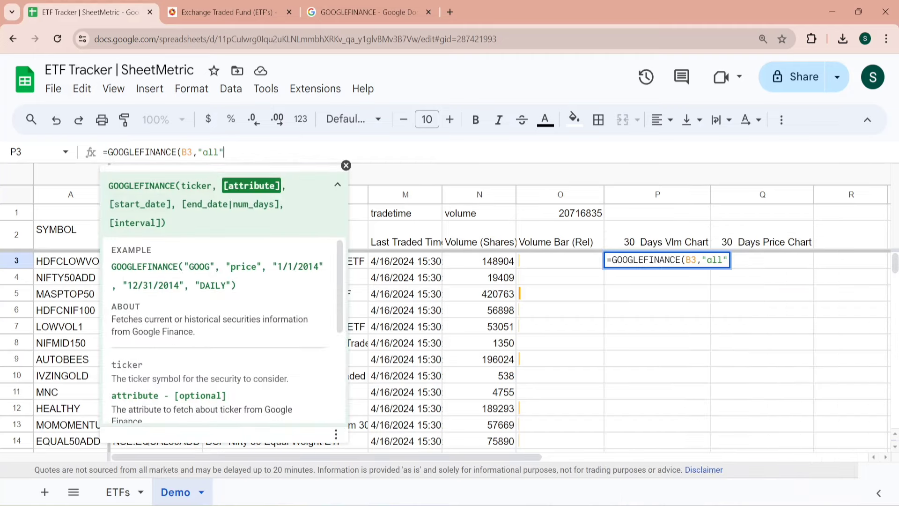
text(,today)
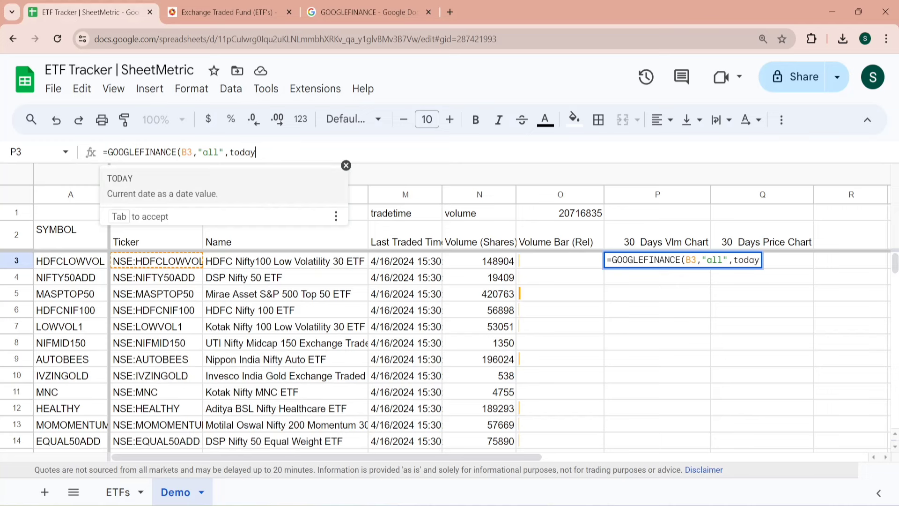
text(())
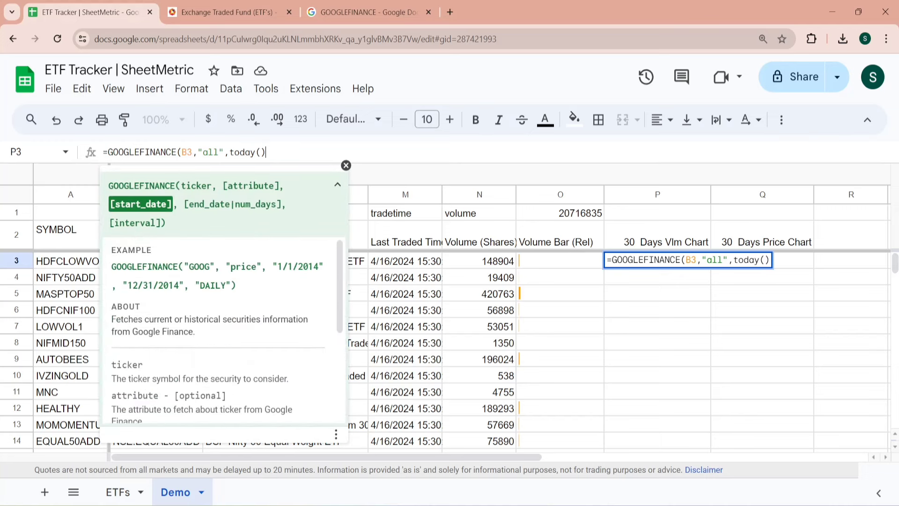
text(-30,)
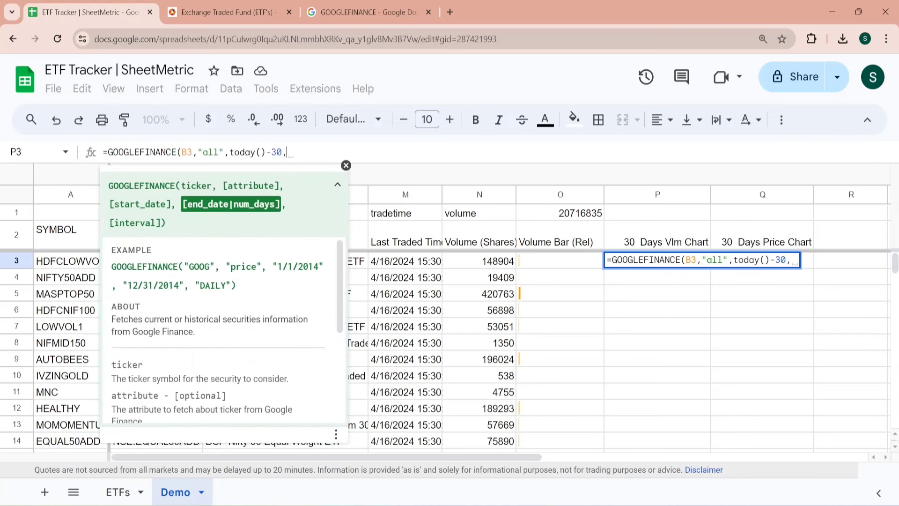
text(To)
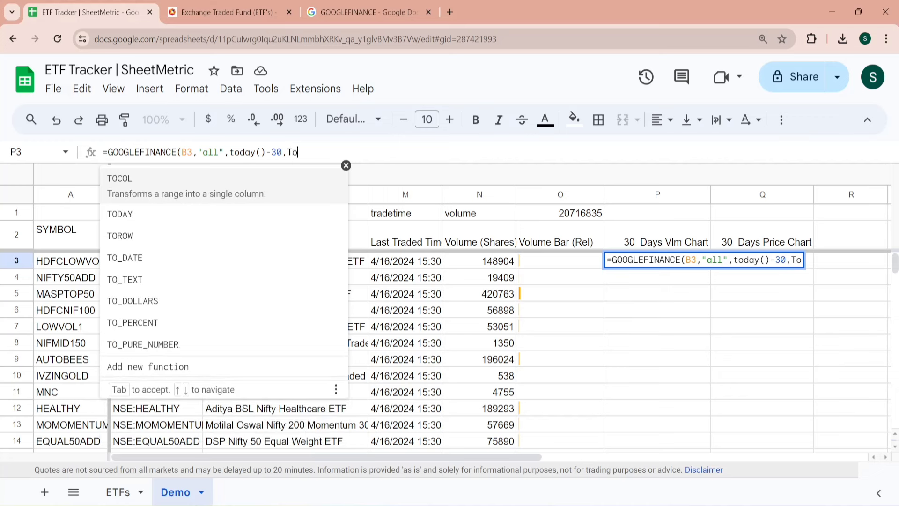
click(171, 216)
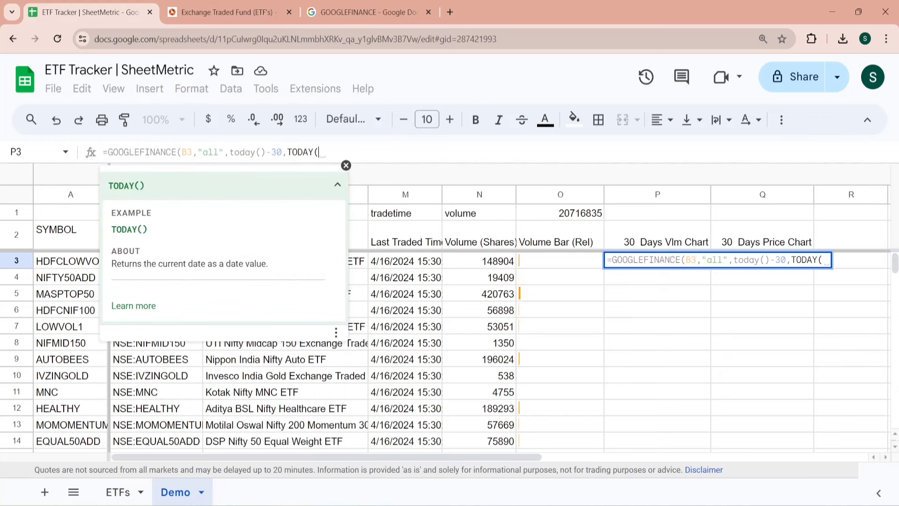
text())
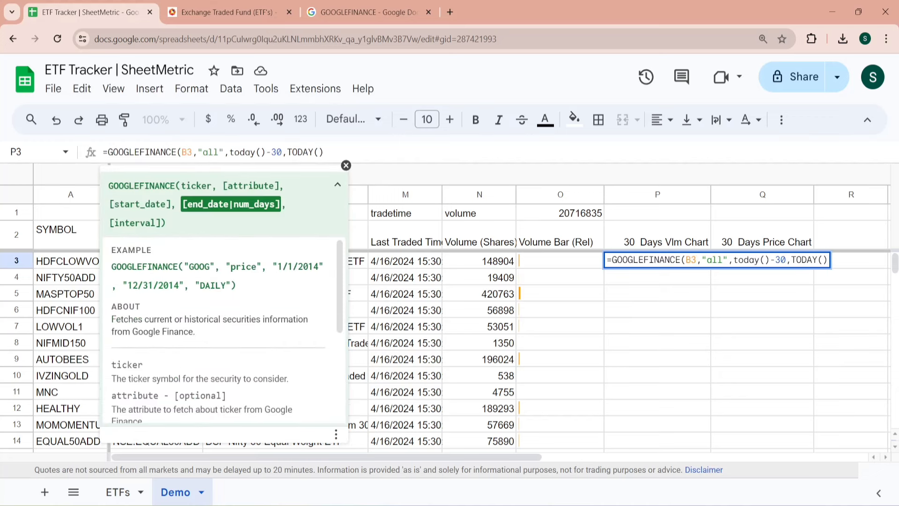
text())
key(Return)
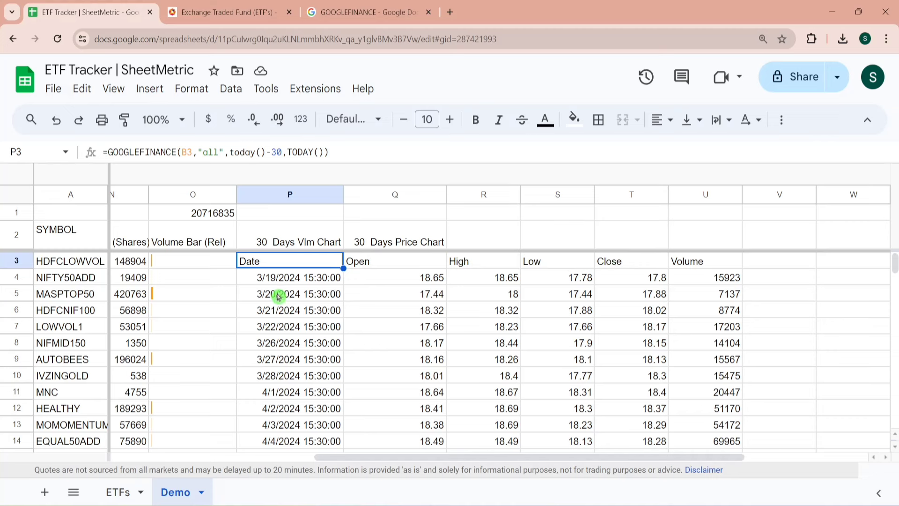
click(104, 152)
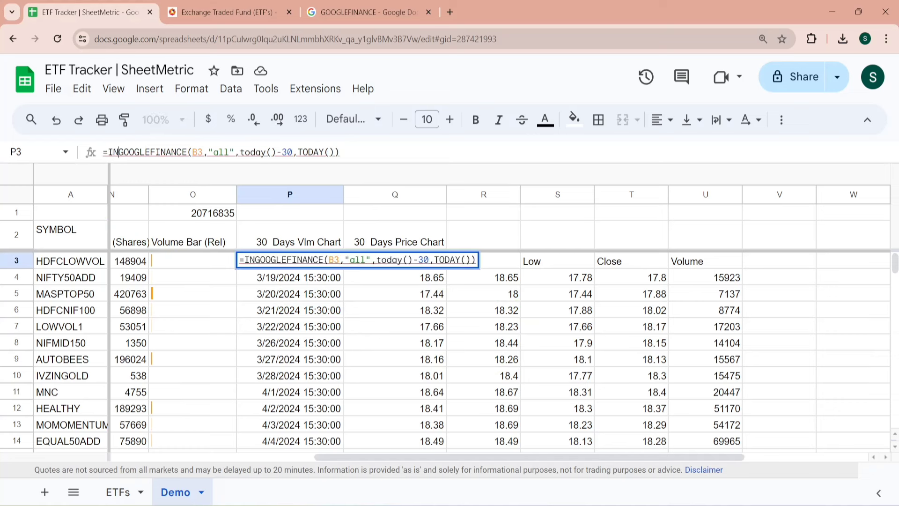
Step: Wrap the P3 formula in INDEX(...,,6) so only the Volume column remains
text(INDEX()
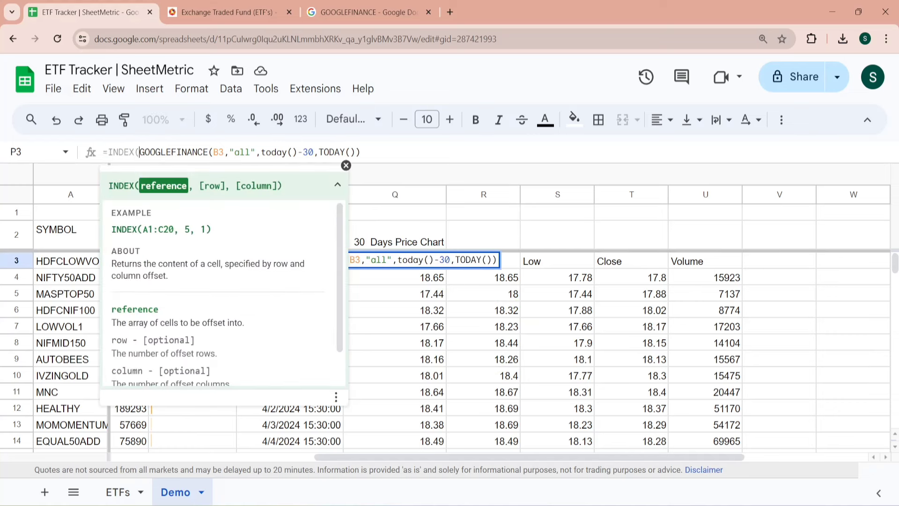
click(346, 165)
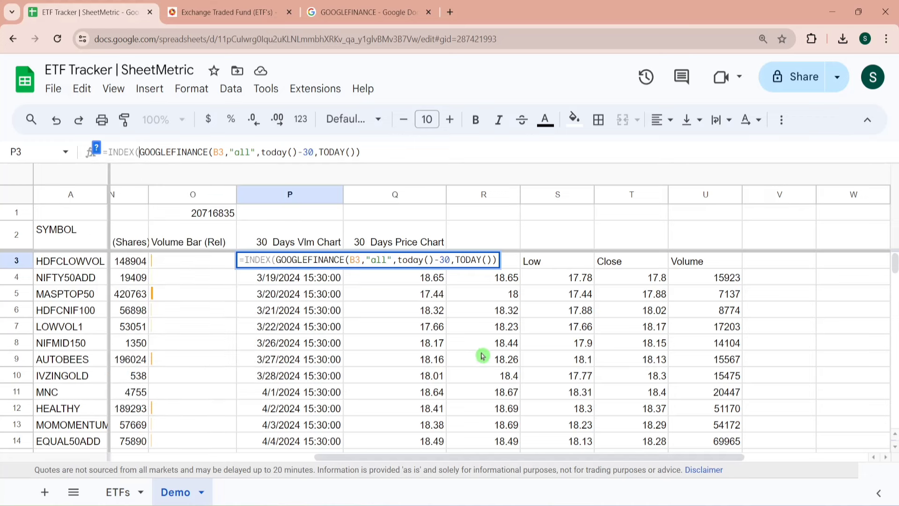
mouse_move(394, 194)
click(360, 152)
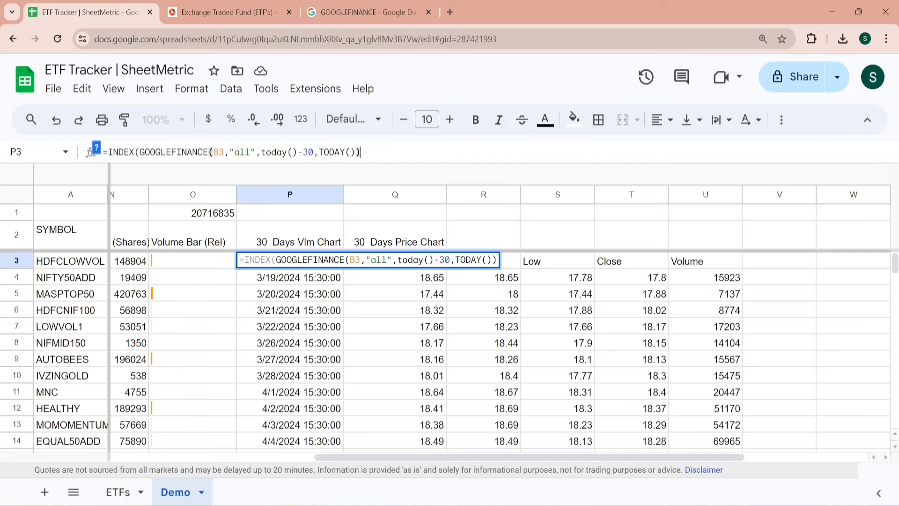
click(98, 149)
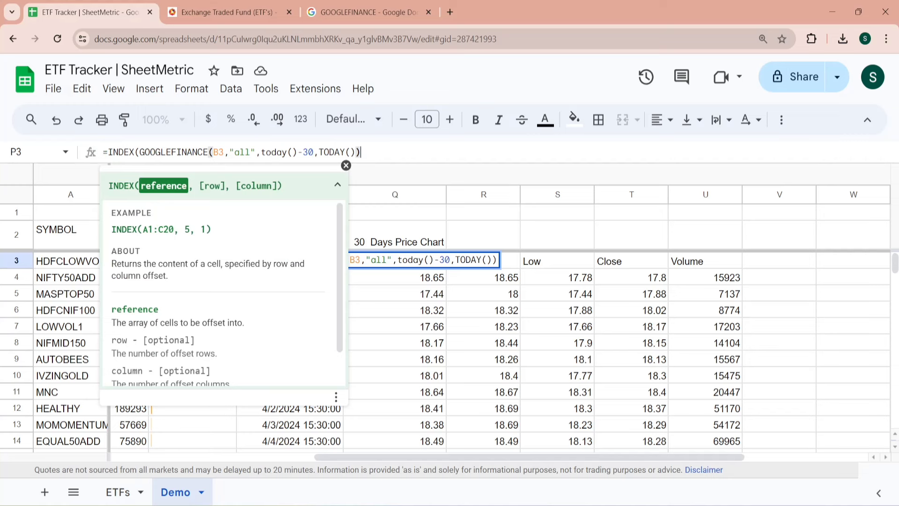
text(,,)
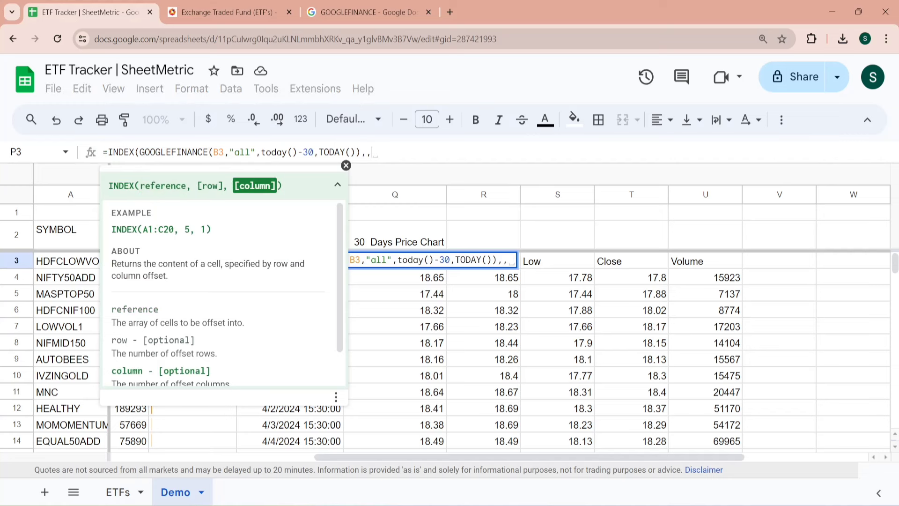
text(6)
key(Return)
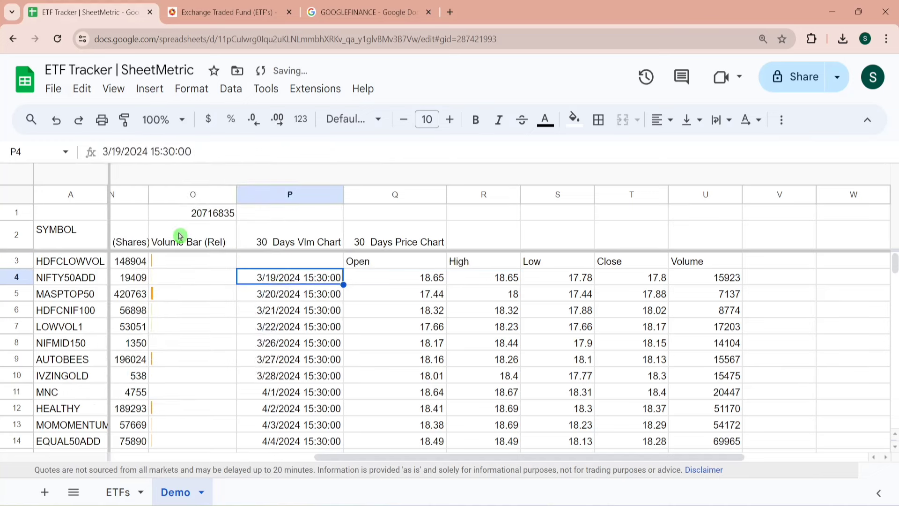
key(Up)
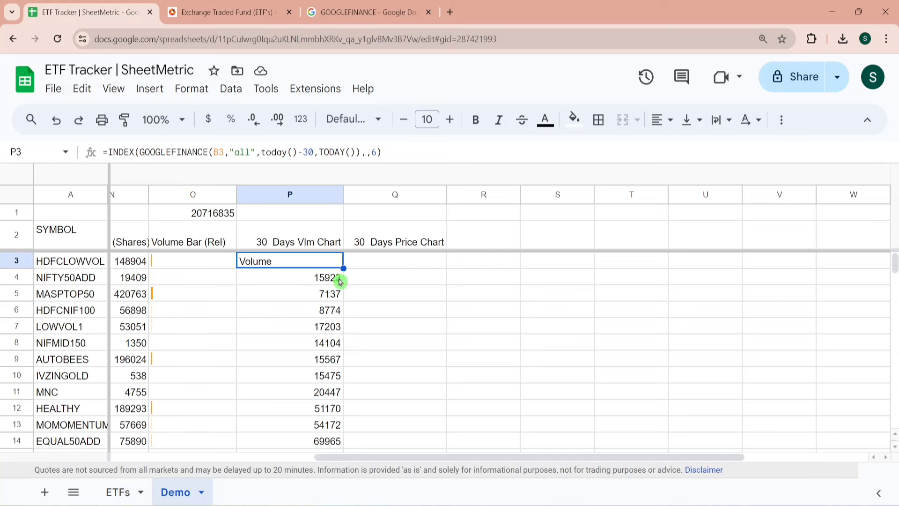
Step: Wrap the P3 volume history in SPARKLINE with {"charttype","column"}
mouse_move(192, 195)
click(108, 151)
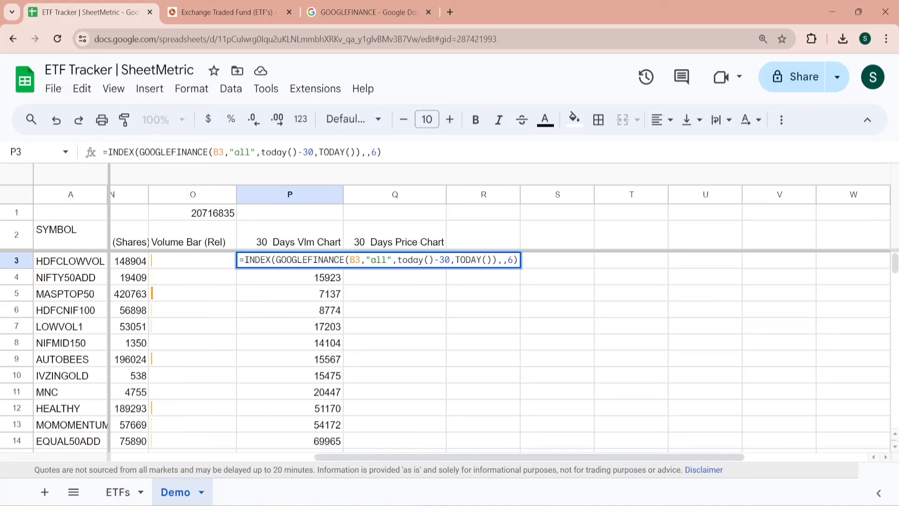
text(spa)
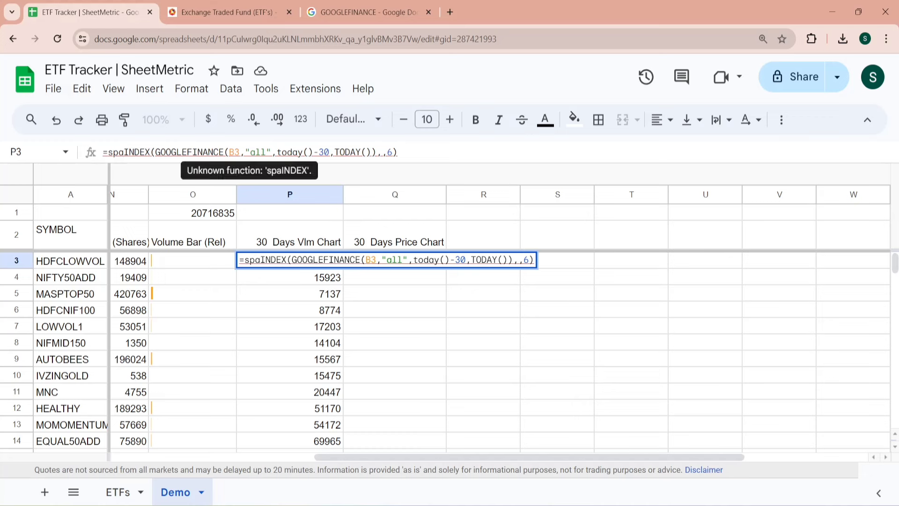
text(rkline)
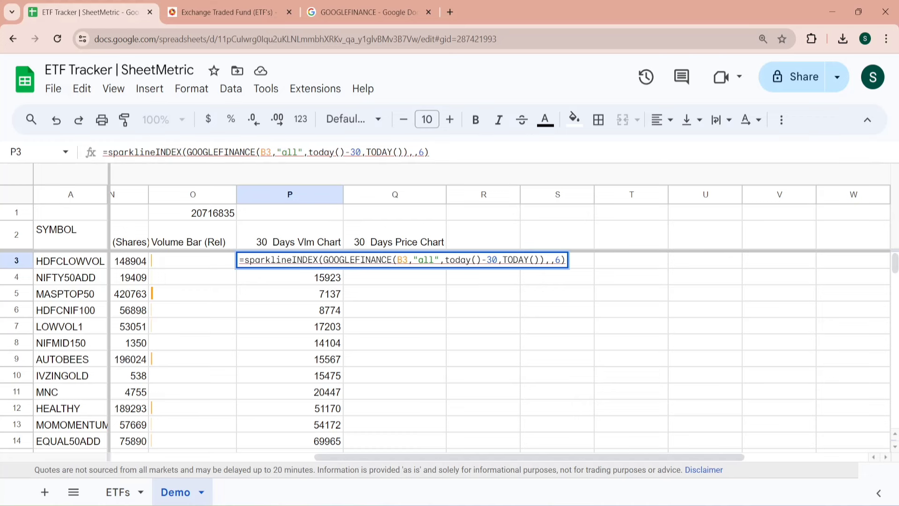
text(()
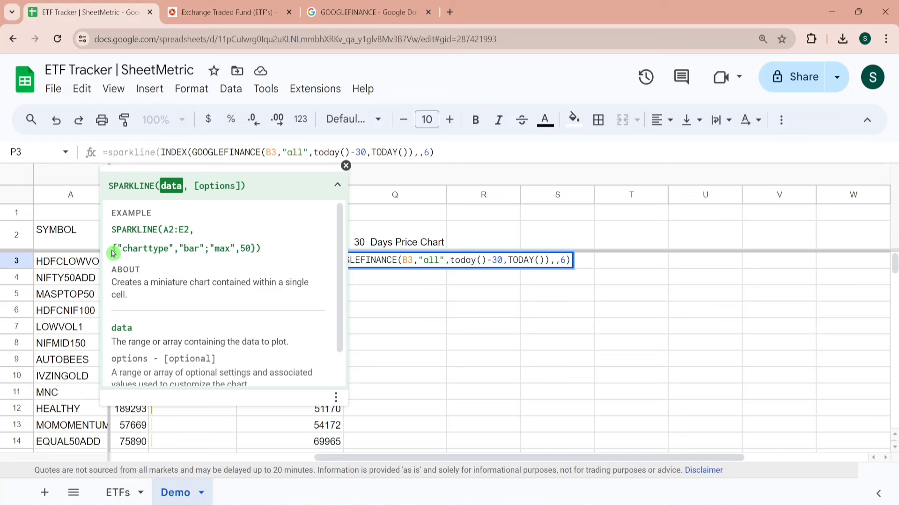
drag(112, 253, 204, 248)
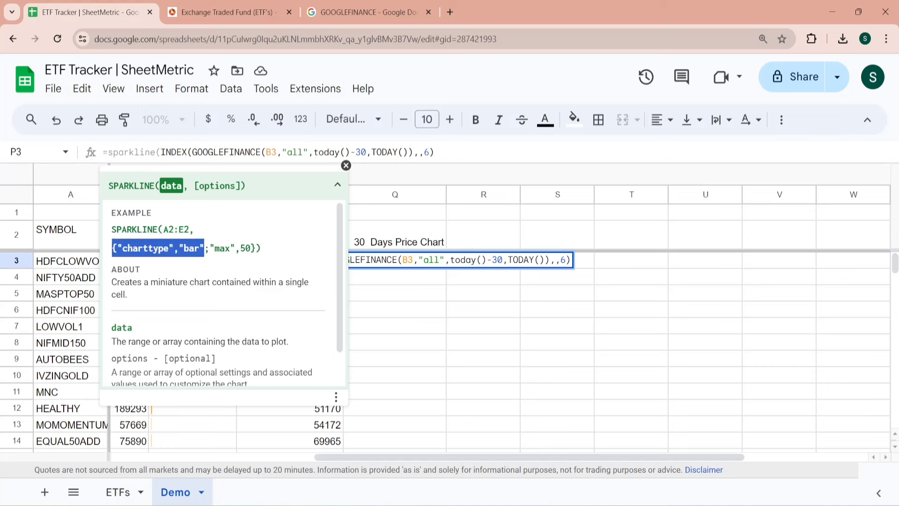
click(434, 152)
text(,)
text({"charttype","bar")
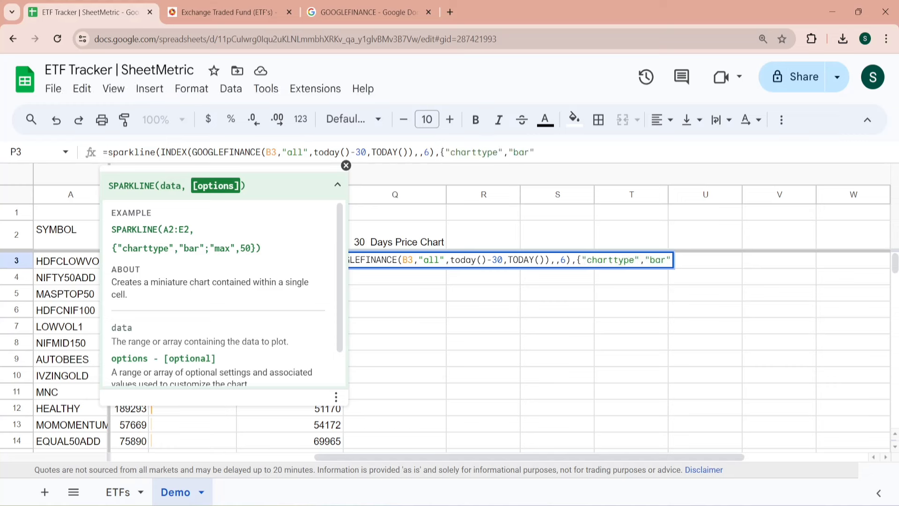
key(BackSpace)
key(BackSpace)
key(BackSpace)
key(BackSpace)
text(col)
text(umn"}))
key(Return)
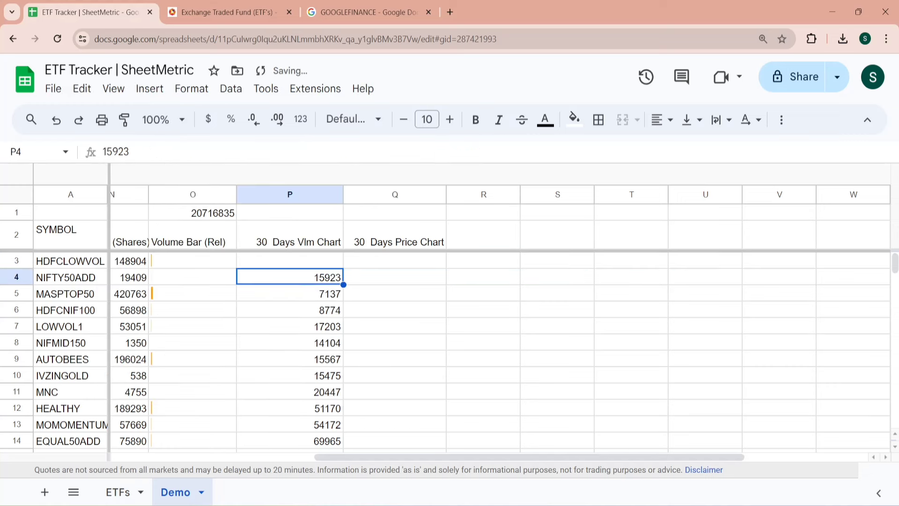
click(290, 260)
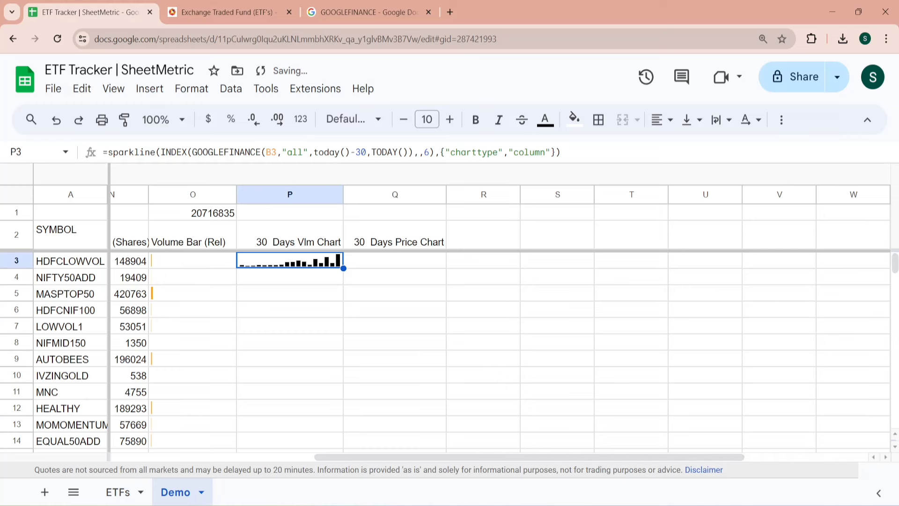
Step: Set P2 to 20 and replace the hard-coded 30 in P3's formula with P$2
click(287, 237)
text(20)
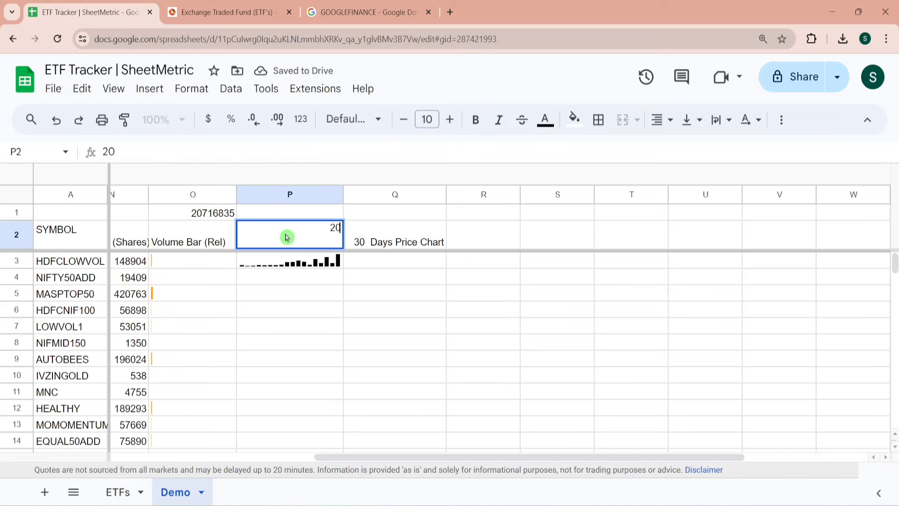
key(Return)
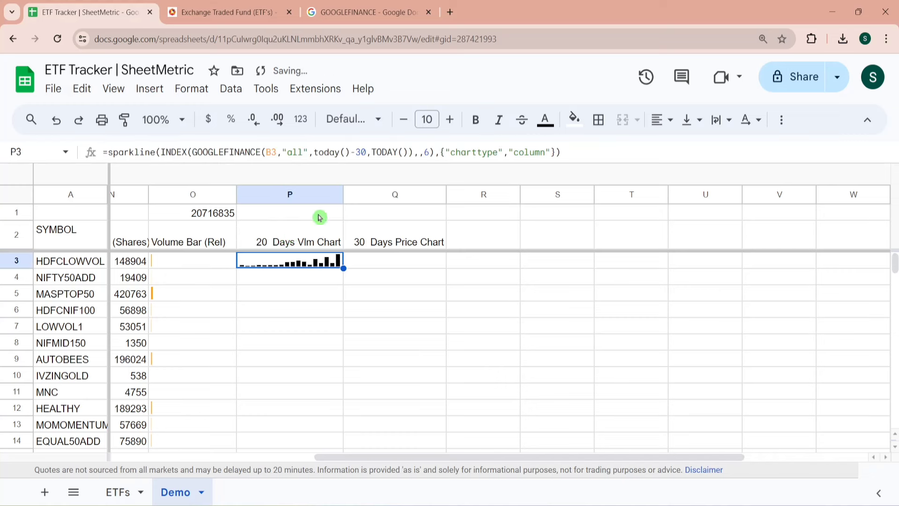
click(366, 152)
double_click(360, 152)
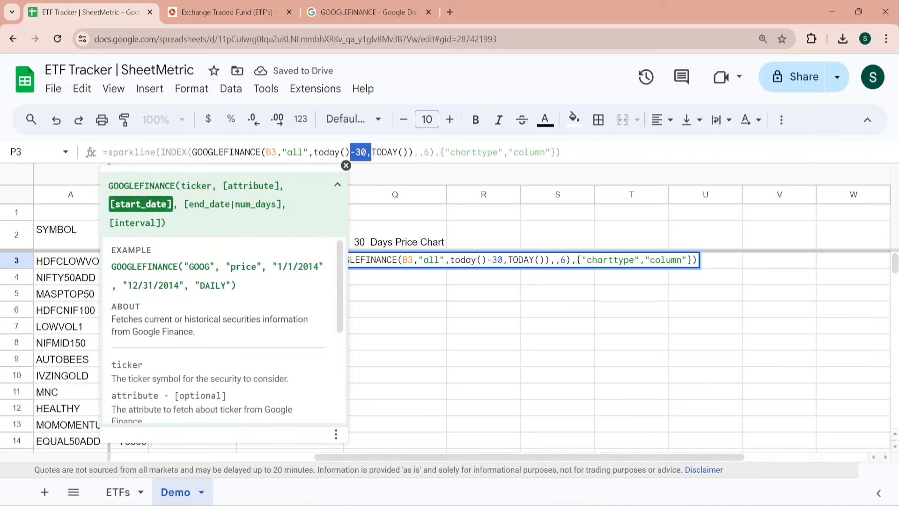
double_click(384, 152)
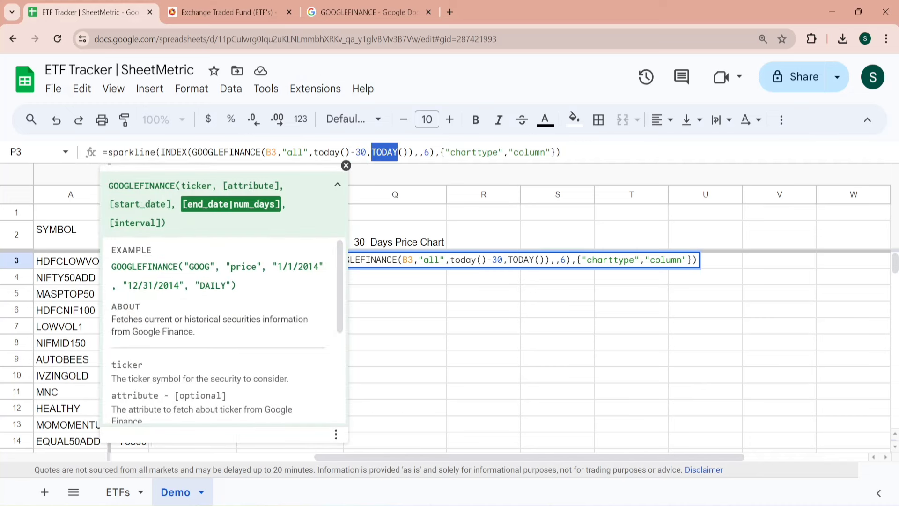
click(346, 166)
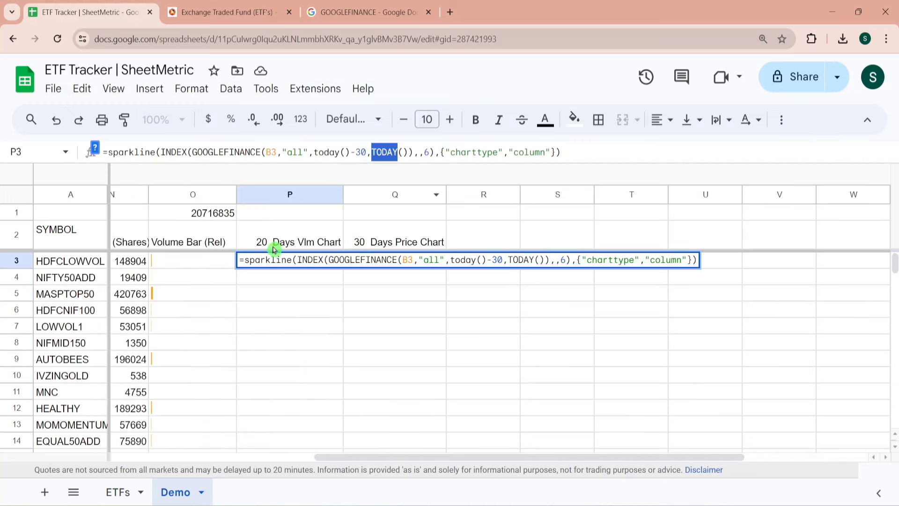
click(365, 152)
key(BackSpace)
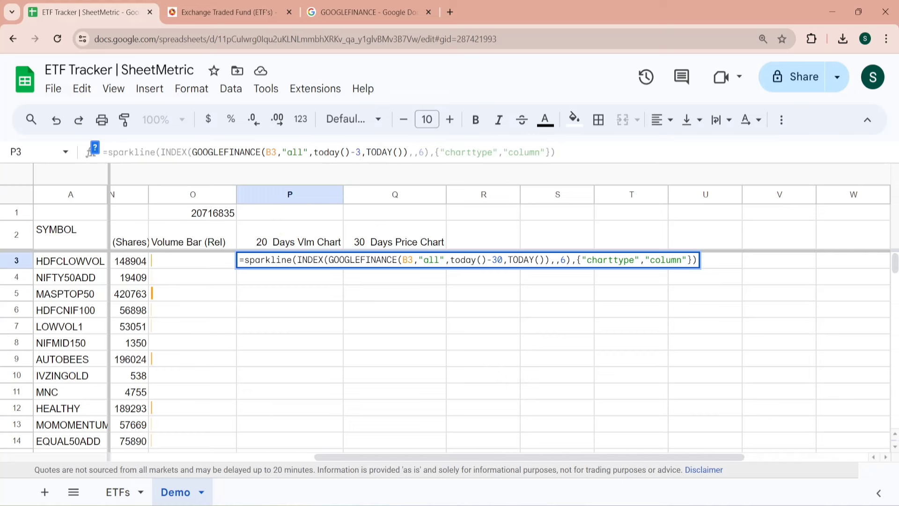
key(BackSpace)
text(P)
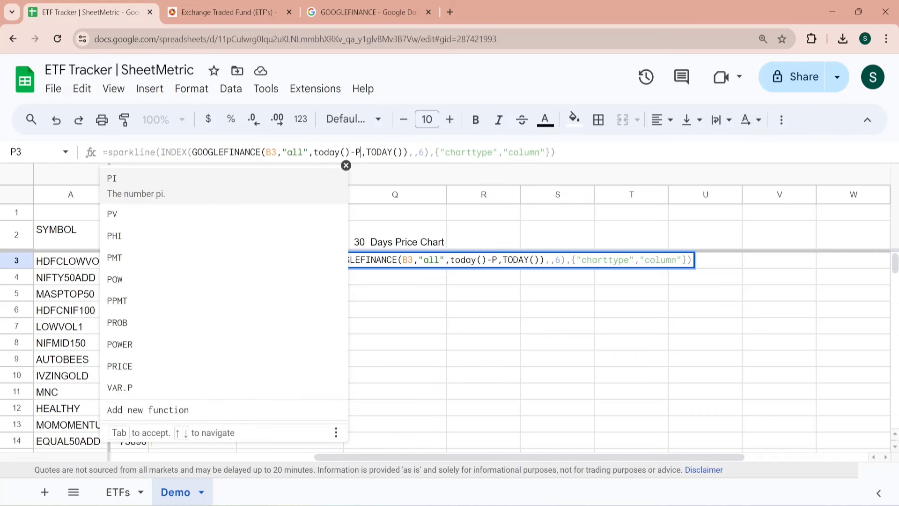
text(2)
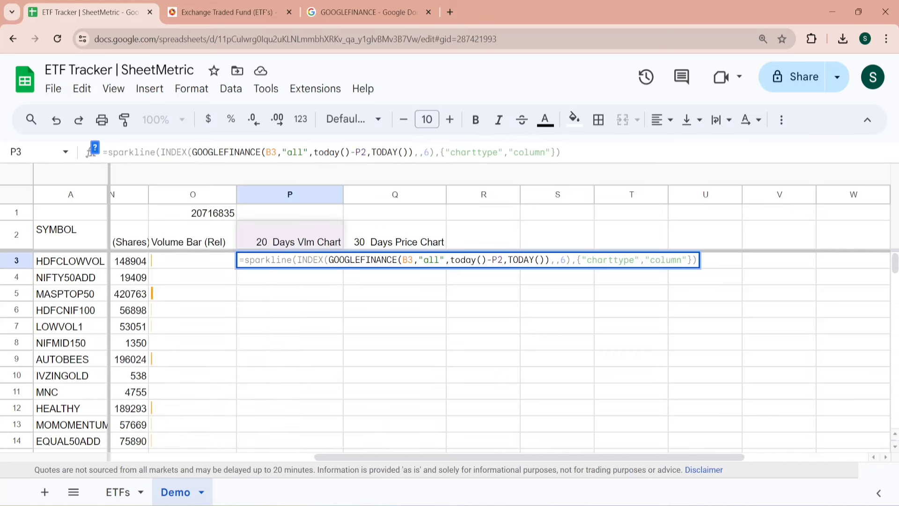
click(360, 152)
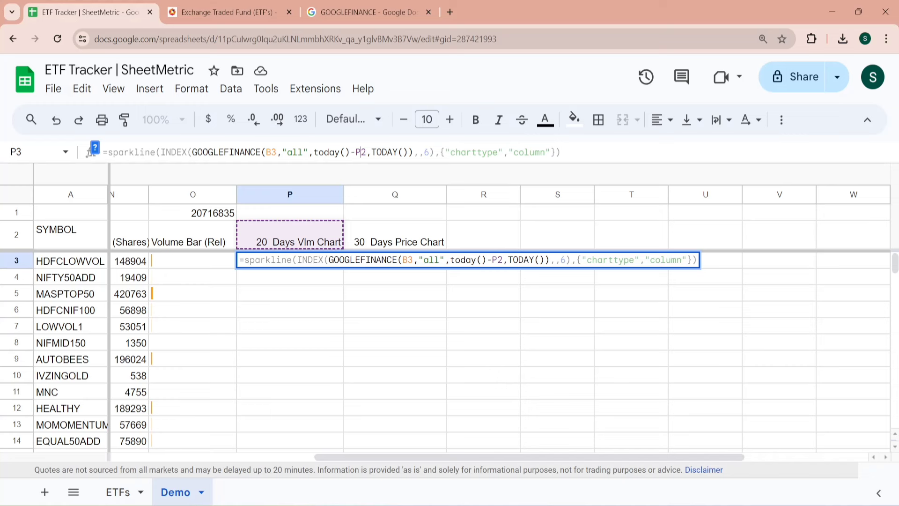
text($)
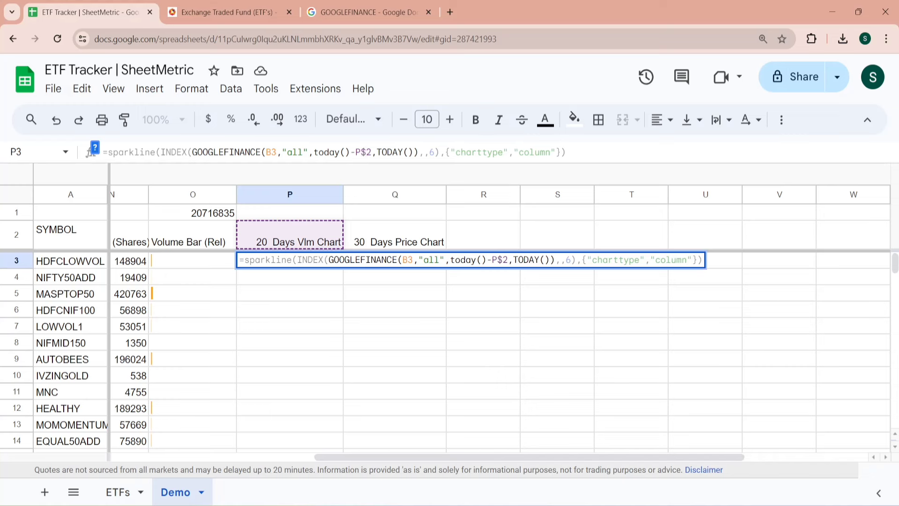
key(Return)
Step: Test the header-driven span by entering 10, then 30, in P2
key(Up)
key(Up)
text(1)
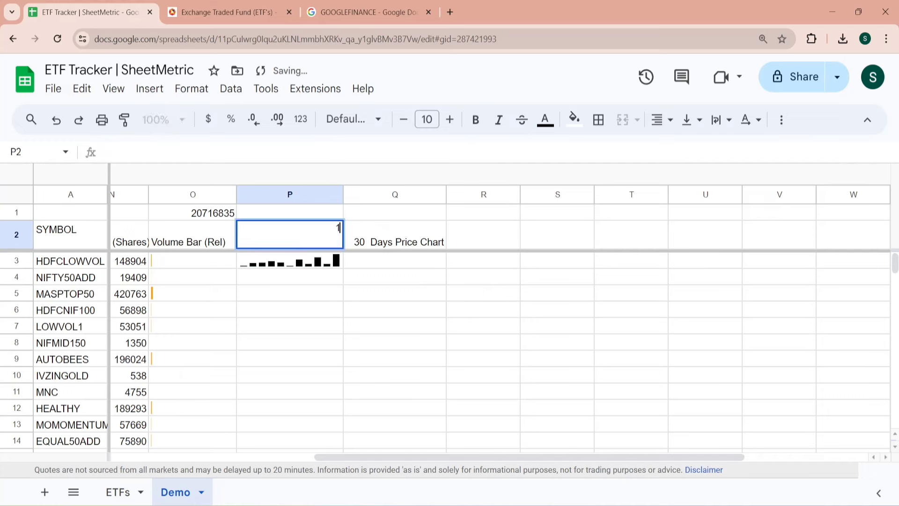
text(0)
key(Return)
key(Up)
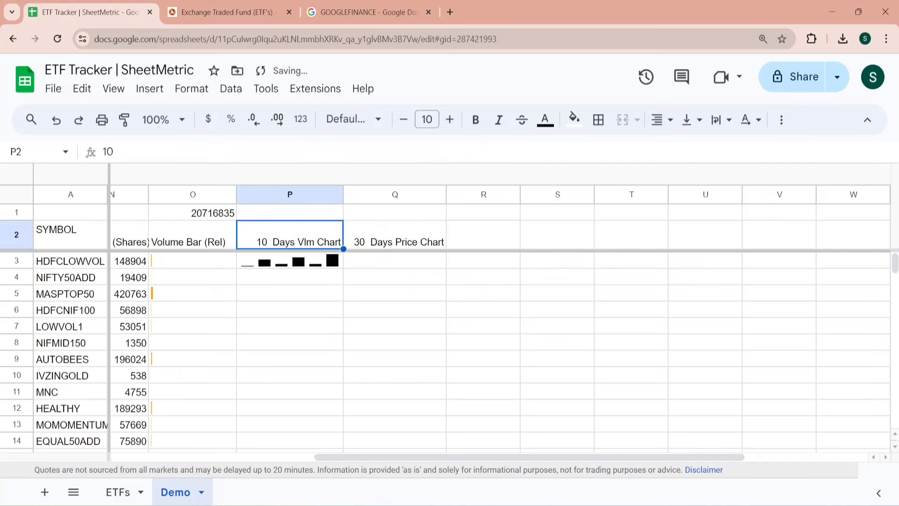
key(Down)
key(Up)
text(3)
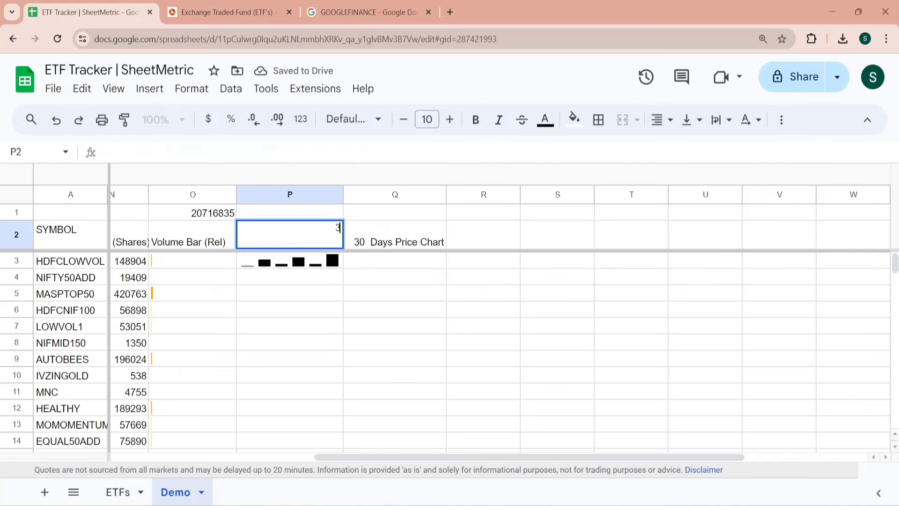
text(0)
key(Return)
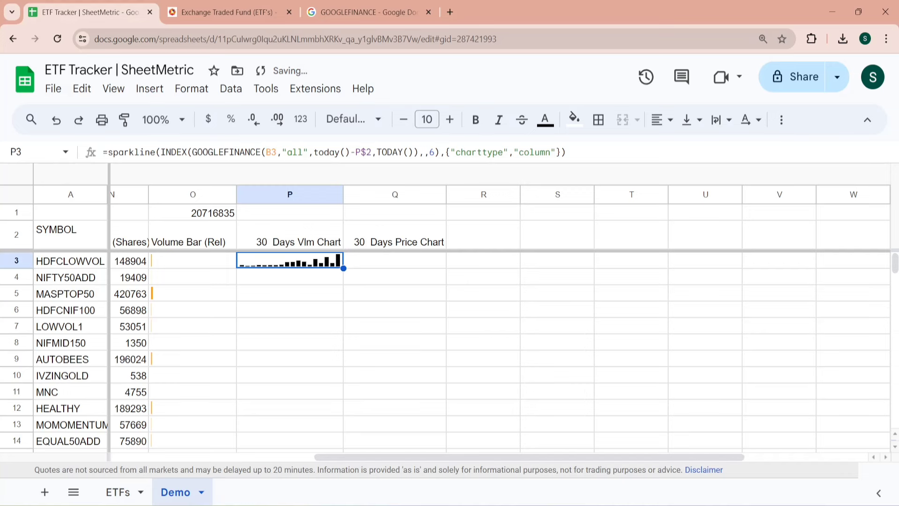
Step: Fill the volume sparkline formula down column P from row 201 up to P3
key(Left)
key(ctrl+Down)
key(Right)
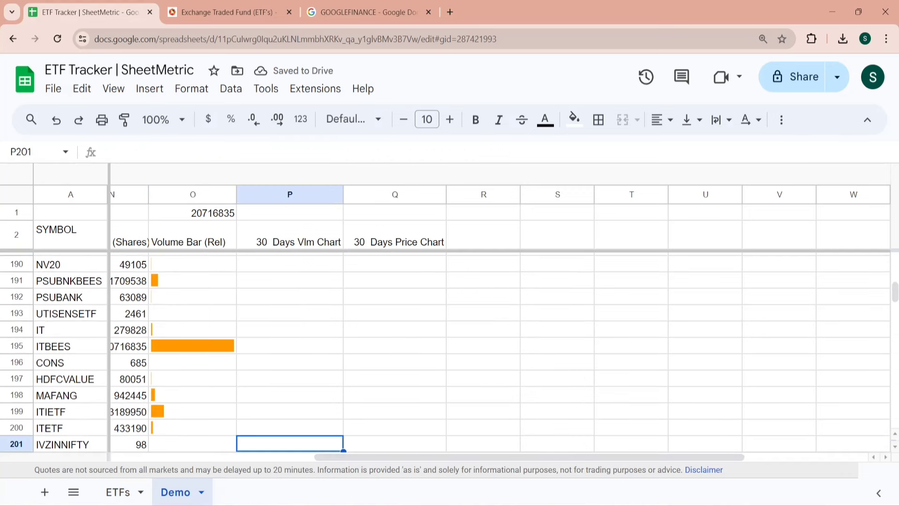
key(ctrl+shift+Up)
key(ctrl+d)
key(Up)
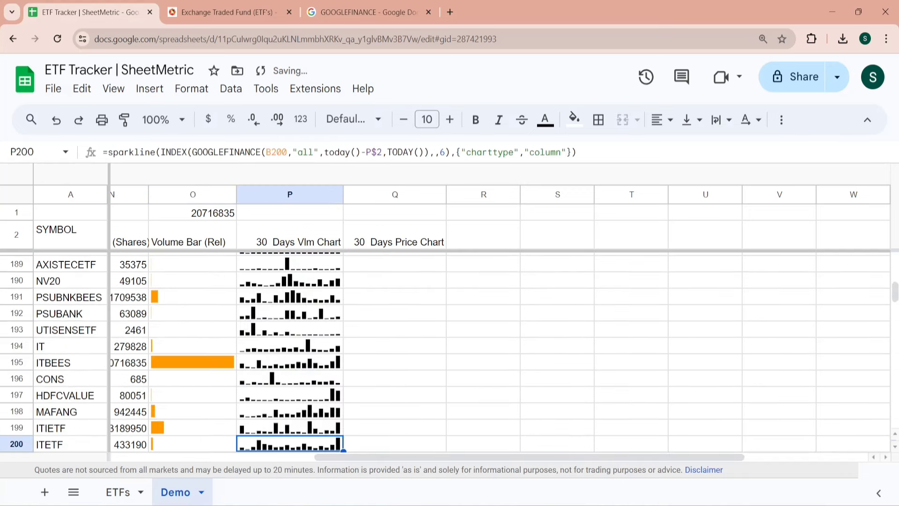
key(ctrl+Up)
key(Down)
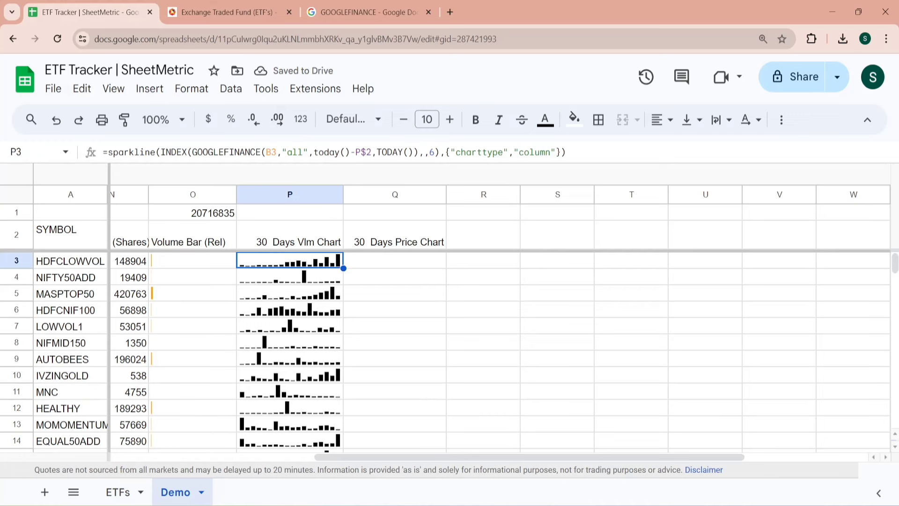
Step: Review the P3 sparkline formula without changing it
key(Right)
key(Left)
key(F2)
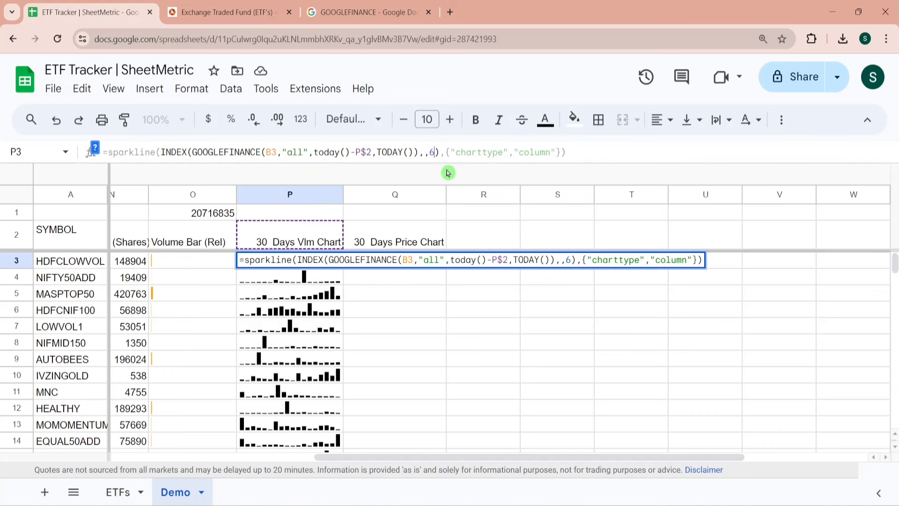
click(371, 345)
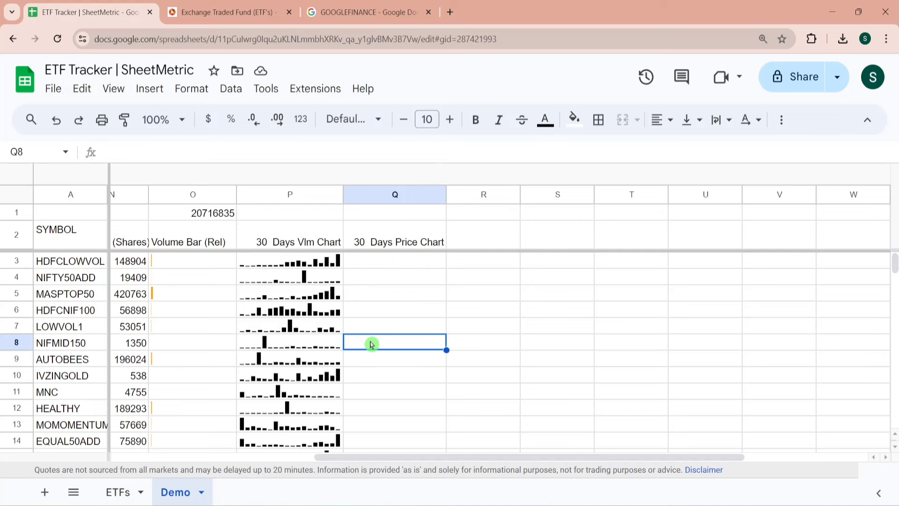
Step: Return to the P2 day count cell, clearing a stray 3 typed into Q1
click(404, 241)
key(Left)
key(Up)
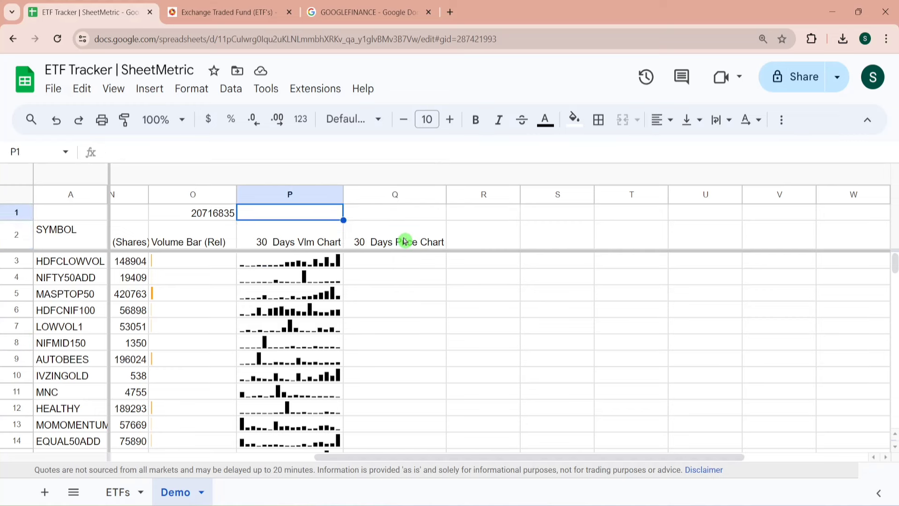
key(Down)
key(Right)
key(Up)
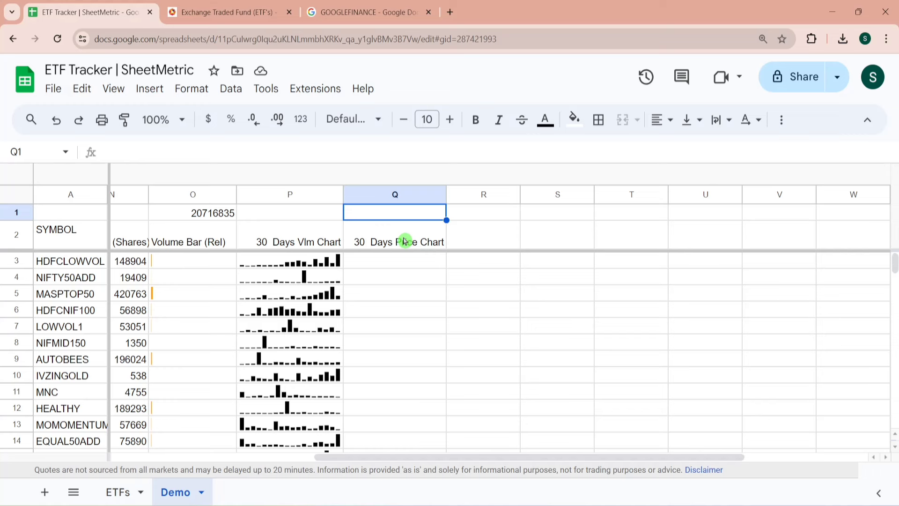
text(3)
key(BackSpace)
key(Down)
key(Left)
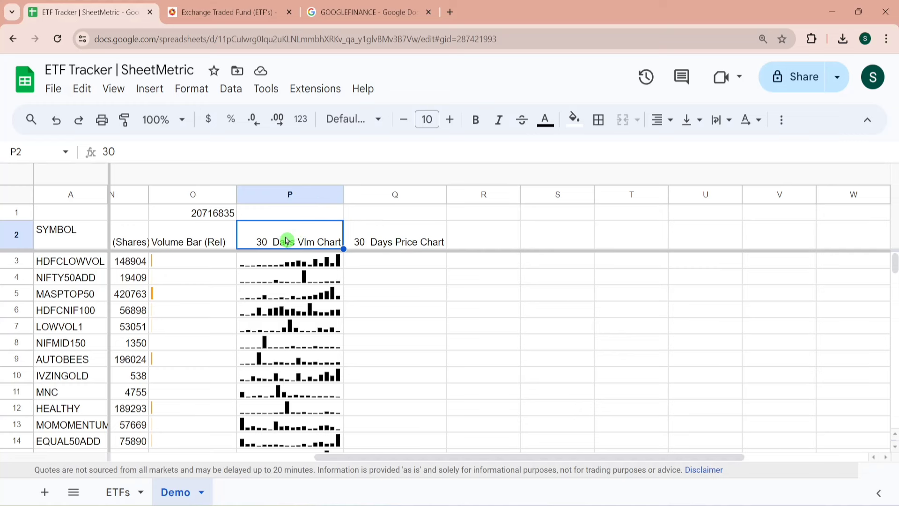
Step: Try 20 and 10 days in P2, then settle on 30 days for the volume sparklines
text(20)
key(Return)
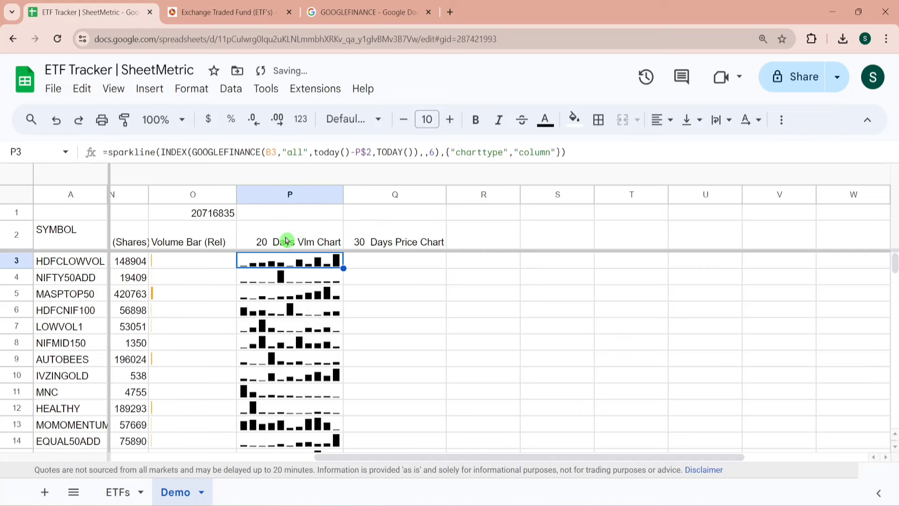
click(287, 241)
text(10)
key(Return)
click(286, 241)
text(3)
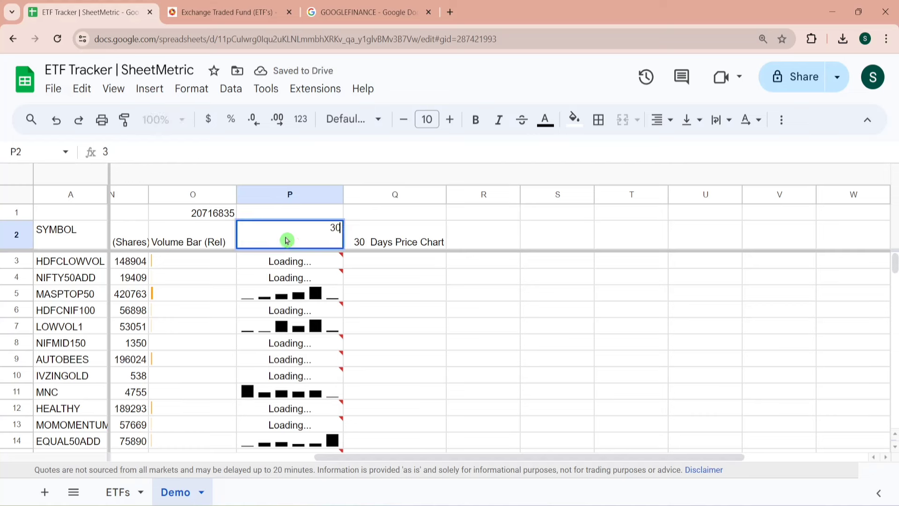
text(0)
key(Return)
click(286, 241)
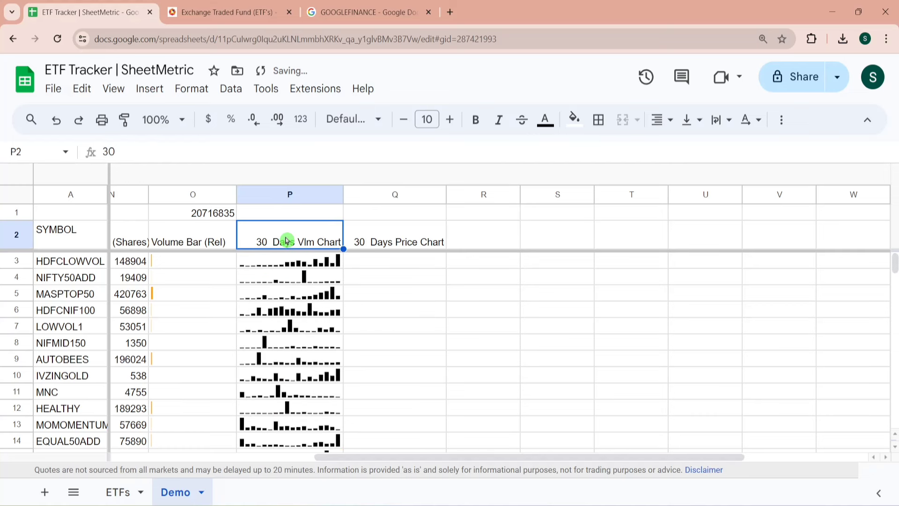
click(386, 237)
key(Up)
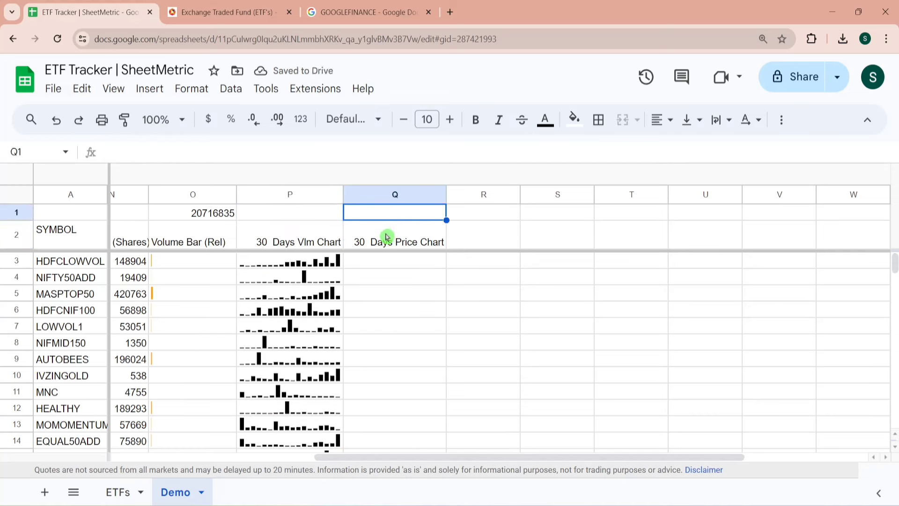
Step: Enter 20 in Q1 and give Q2 the formula =CONCATENATE(Q1," Days Price Chart")
text(3)
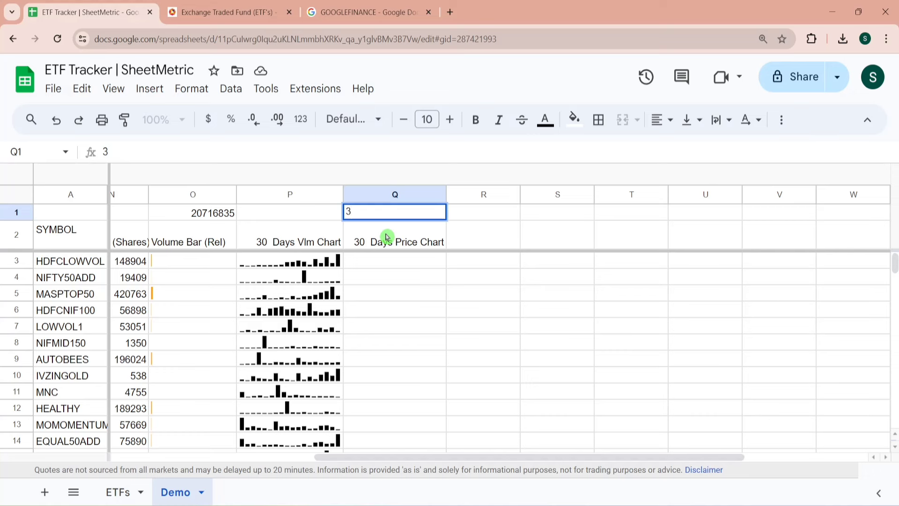
key(BackSpace)
text(20)
key(Return)
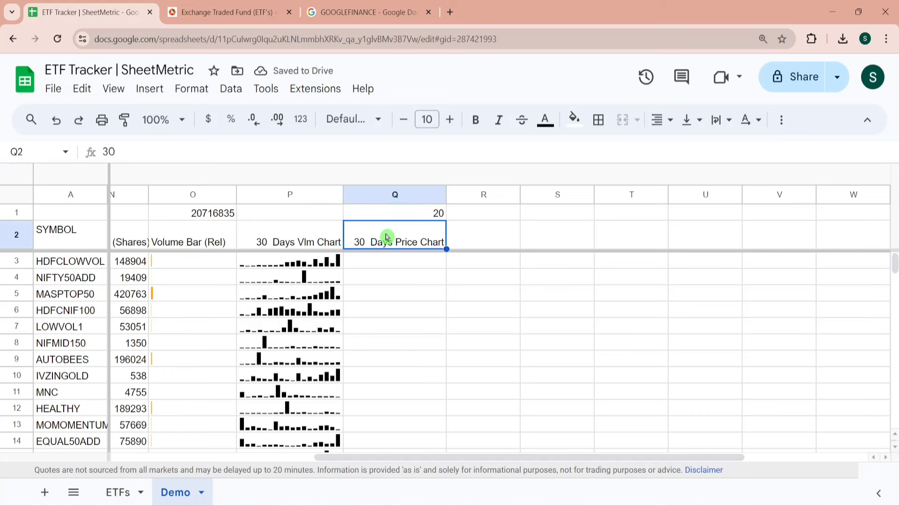
text(=con)
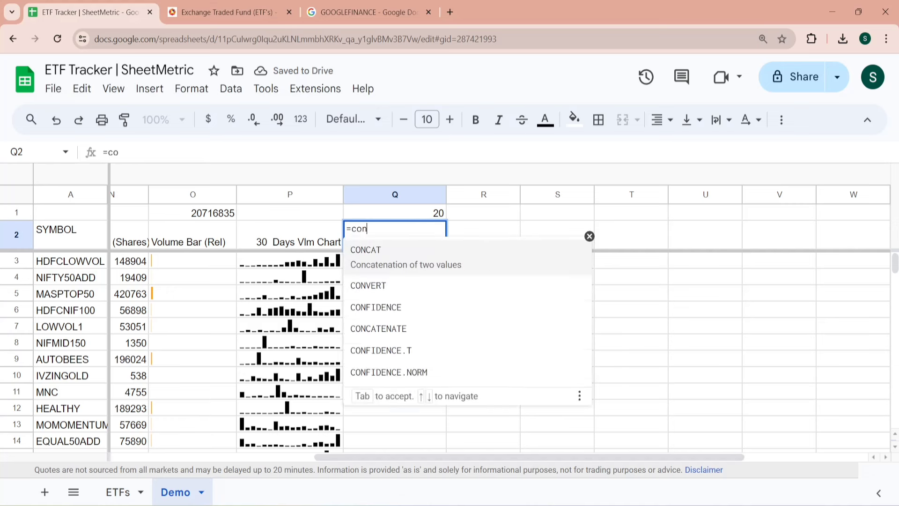
text(cate)
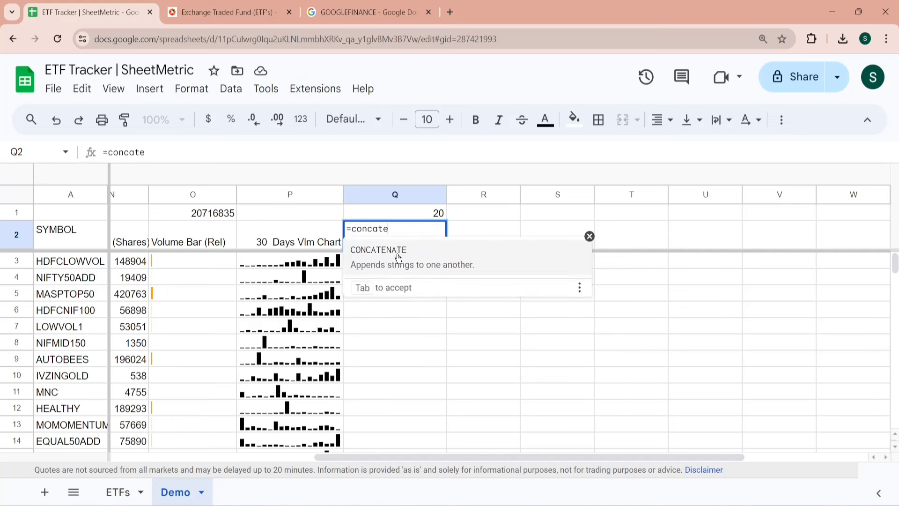
key(Tab)
click(427, 215)
text(,)
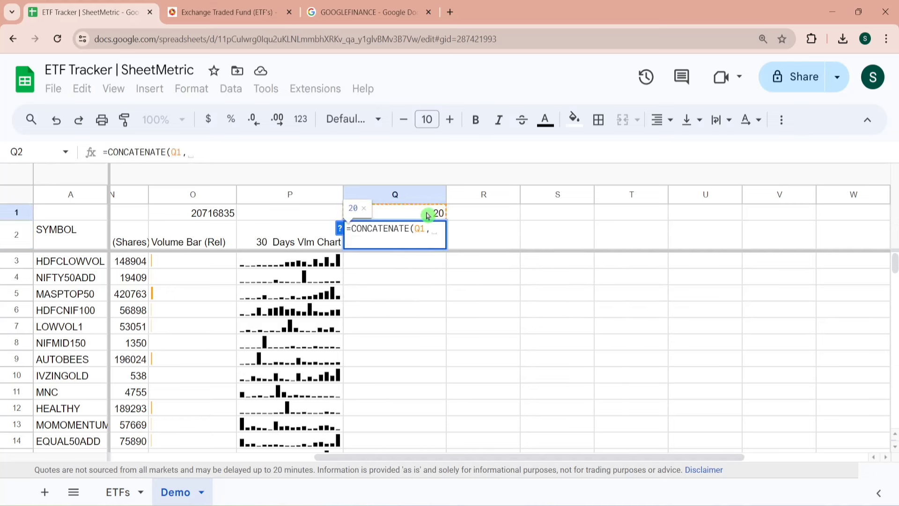
text("Price)
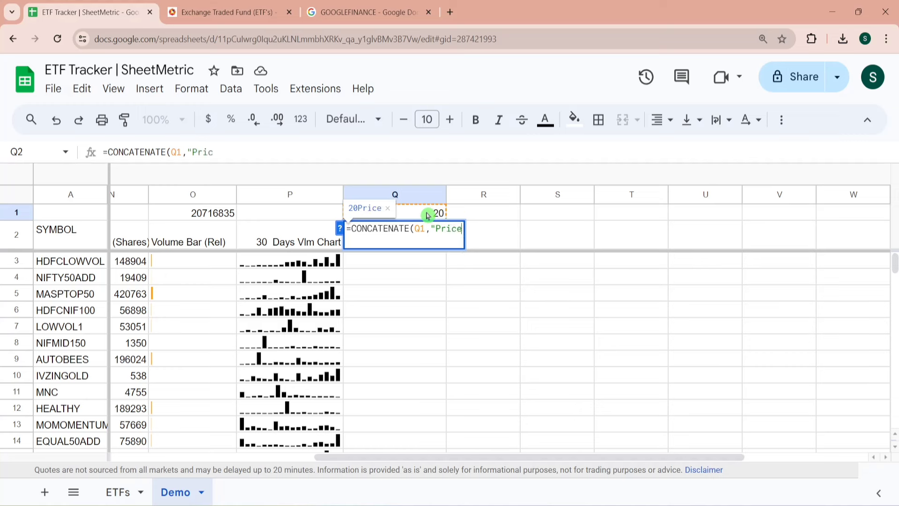
text( Chart)
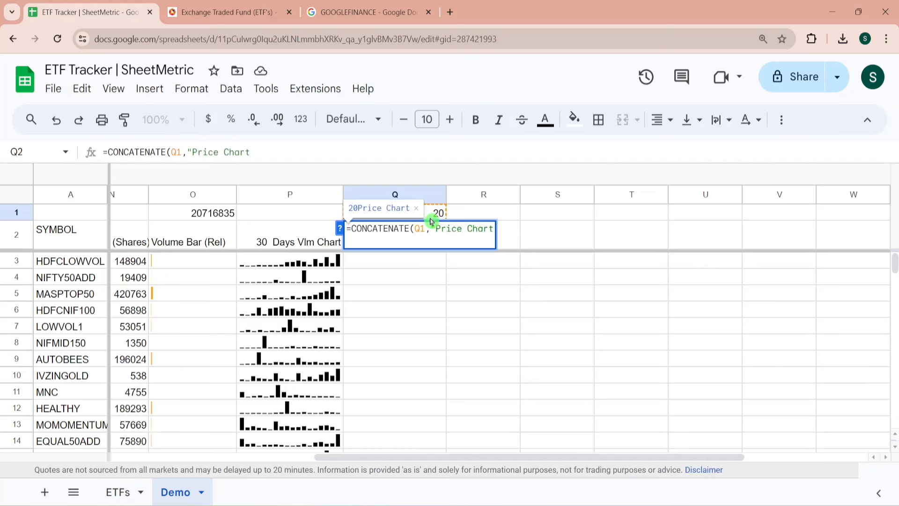
click(435, 228)
text(Days)
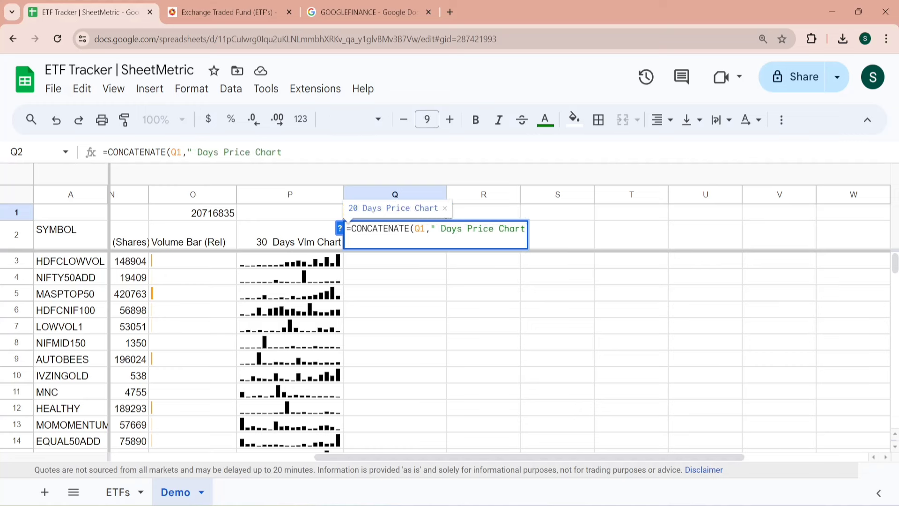
key(End)
text("))
key(shift+Return)
Step: Change the price chart day count in Q1 to 30, then 15
text(30)
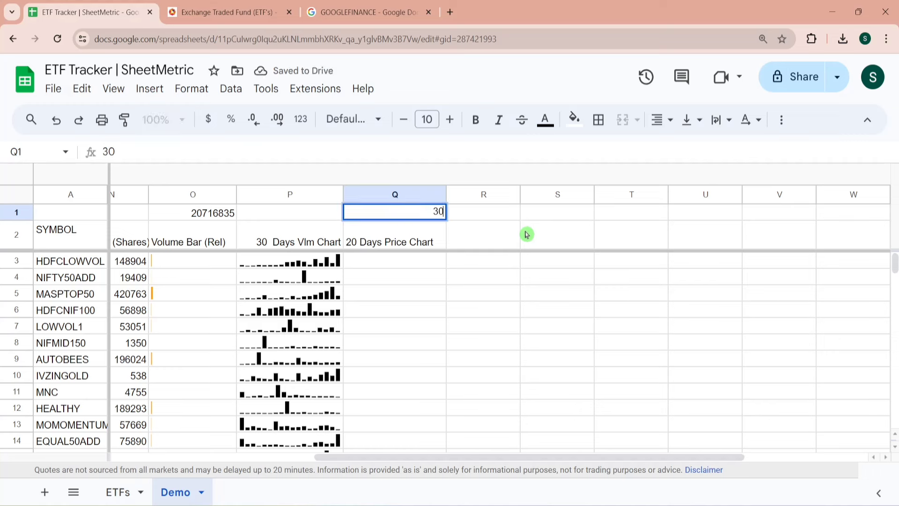
key(Return)
key(Up)
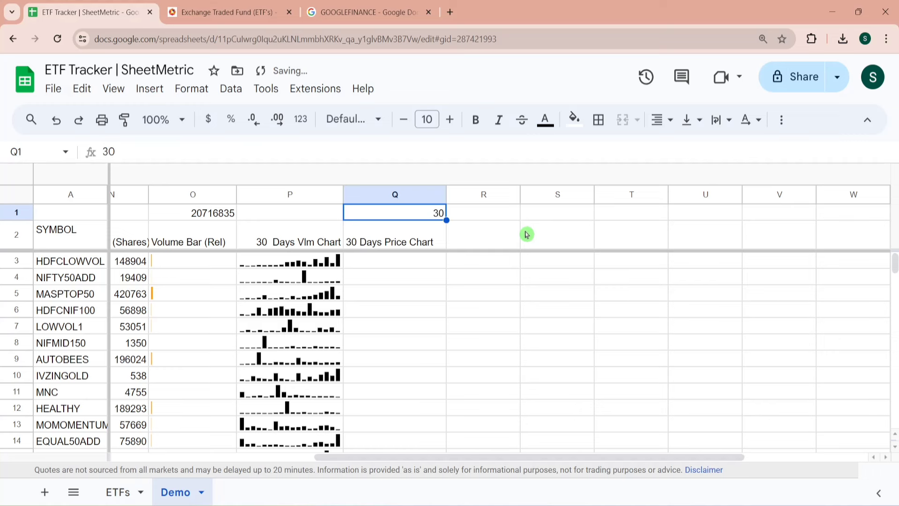
text(15)
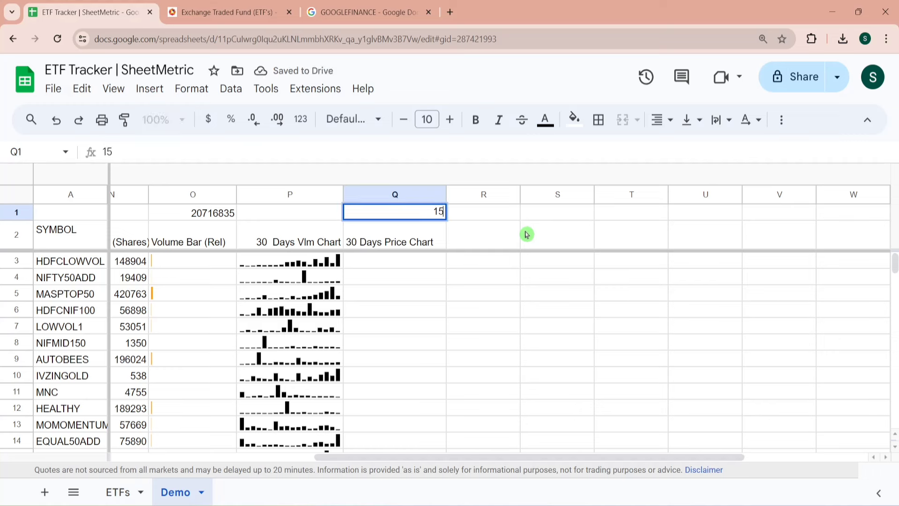
key(Return)
Step: Copy the GOOGLEFINANCE part of the P3 volume sparkline formula
key(Down)
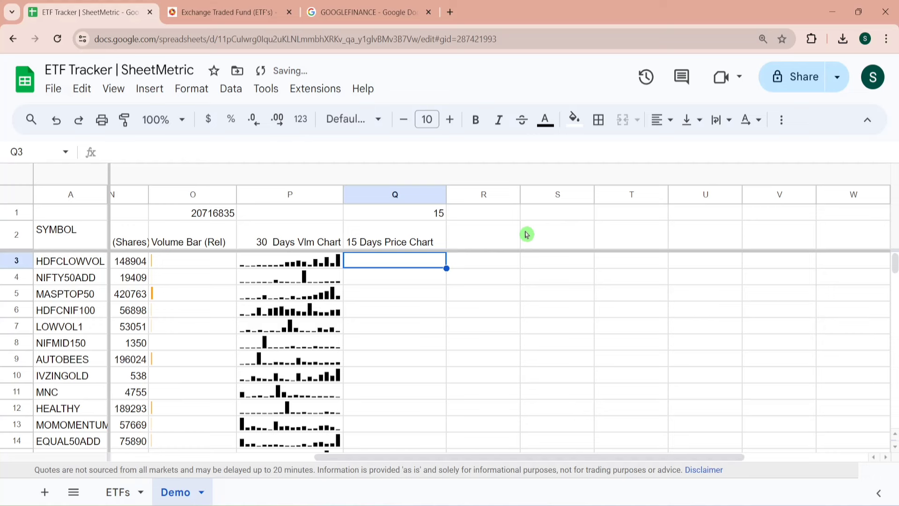
key(Up)
key(Down)
key(Left)
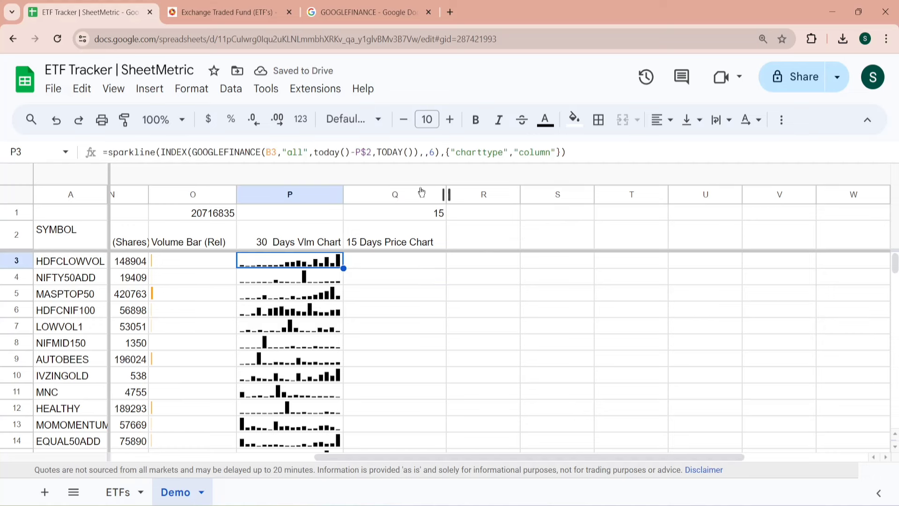
drag(192, 152, 418, 152)
key(ctrl+c)
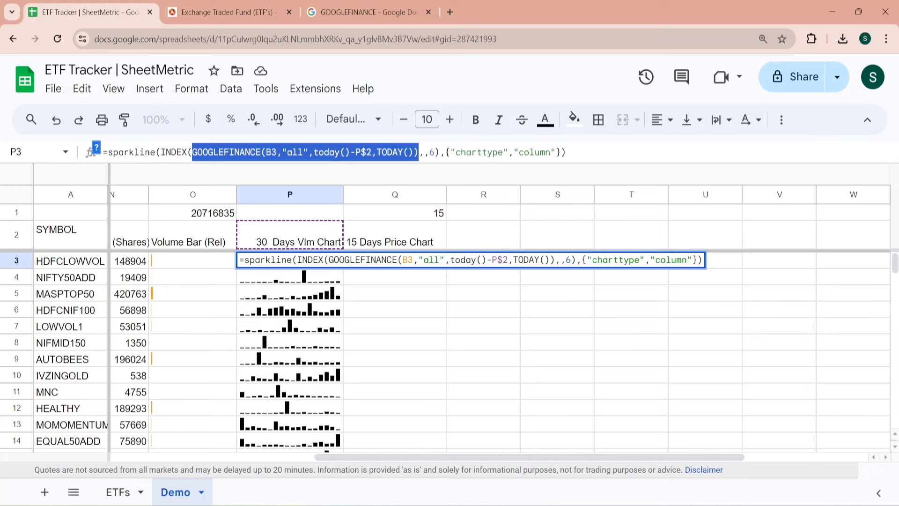
key(Escape)
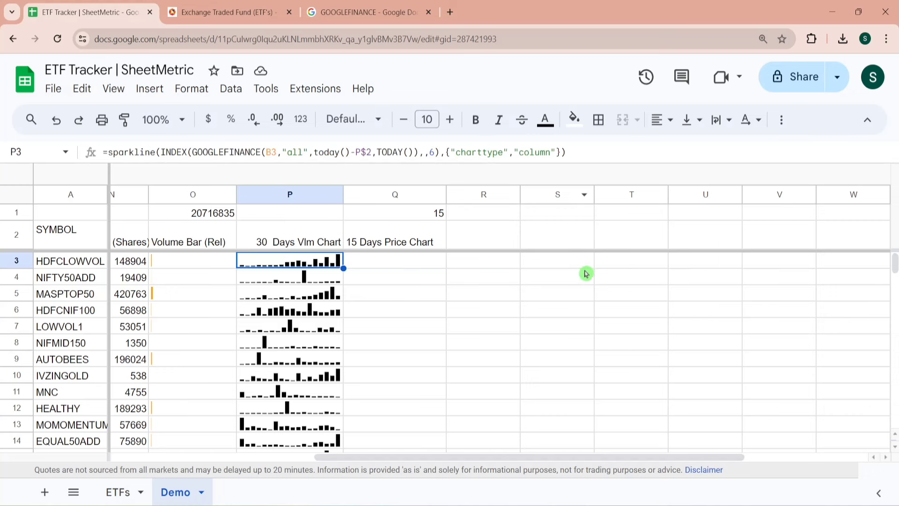
Step: Paste =GOOGLEFINANCE(B3,"all",today()-P$2,TODAY()) into S3 and check the Date–Volume headers
double_click(568, 265)
key(ctrl+v)
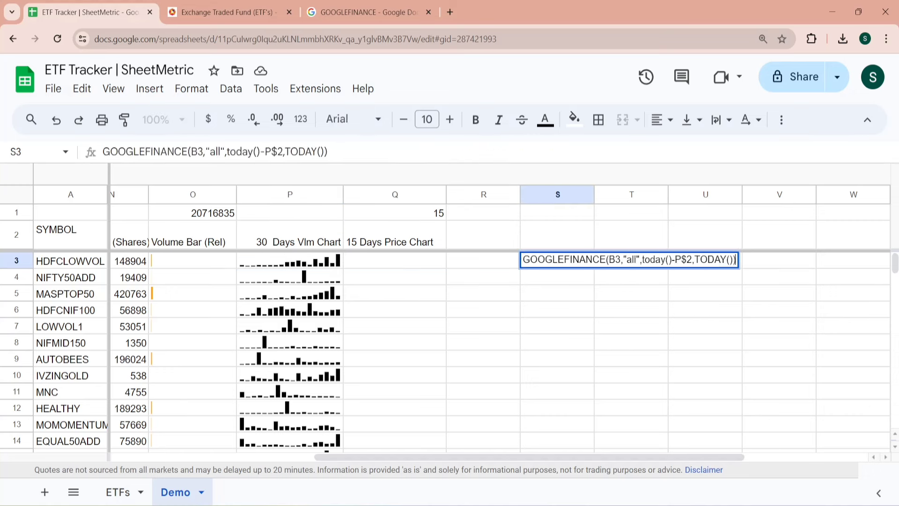
key(Return)
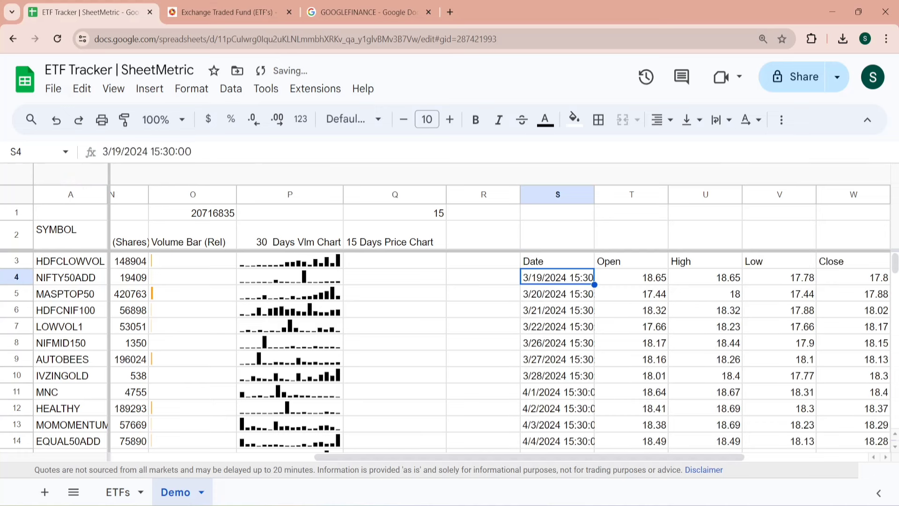
key(Up)
key(Right)
key(Right)
key(Right)
key(Right)
key(Right)
key(Left)
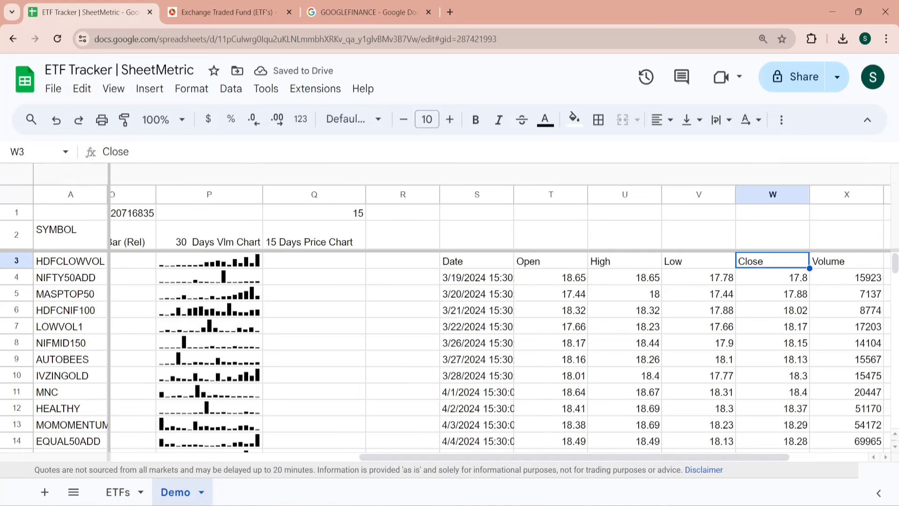
key(Left)
key(Left)
key(Left)
key(Left)
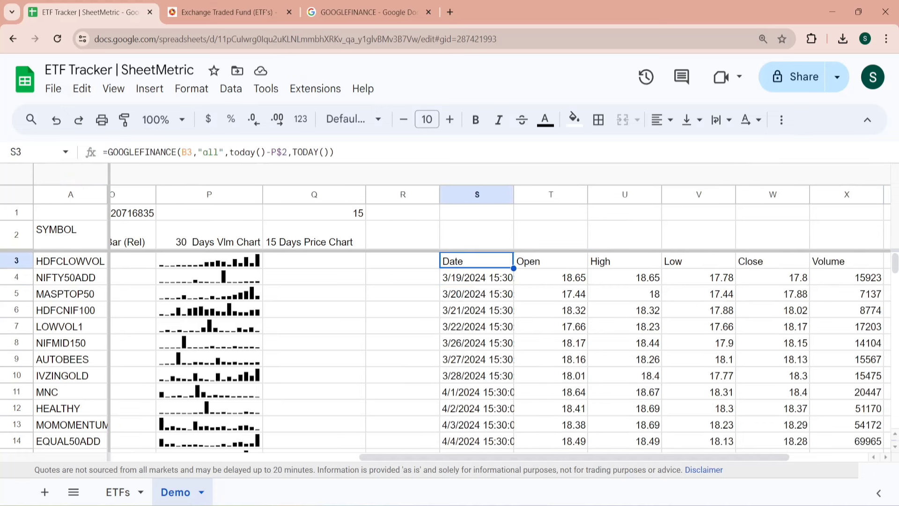
key(Right)
key(Right)
key(Right)
key(Right)
Step: Copy the full volume sparkline formula from P3
key(Left)
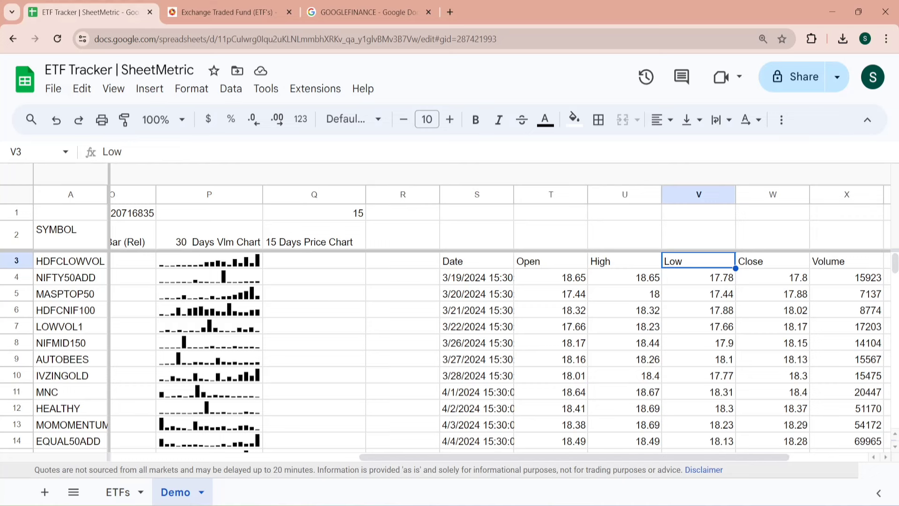
key(Left)
key(Left)
key(Left)
key(Left)
key(Left)
key(Left)
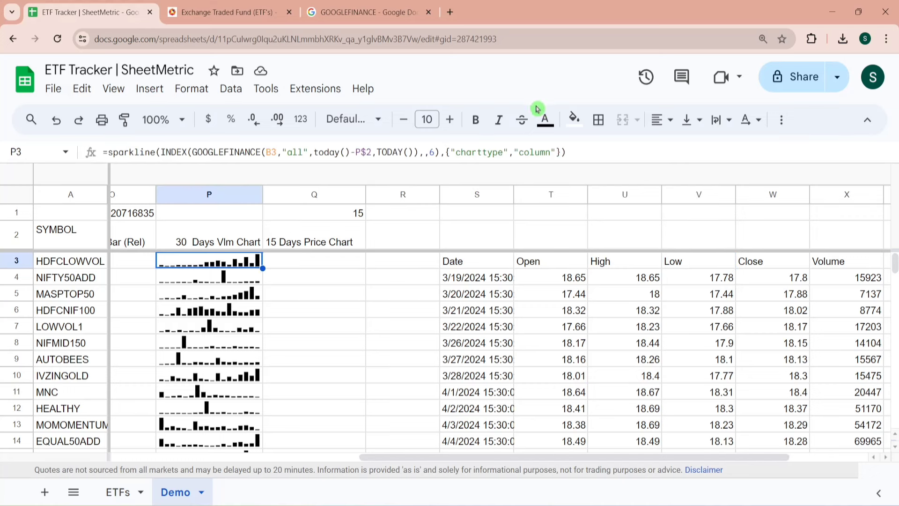
key(ctrl+a)
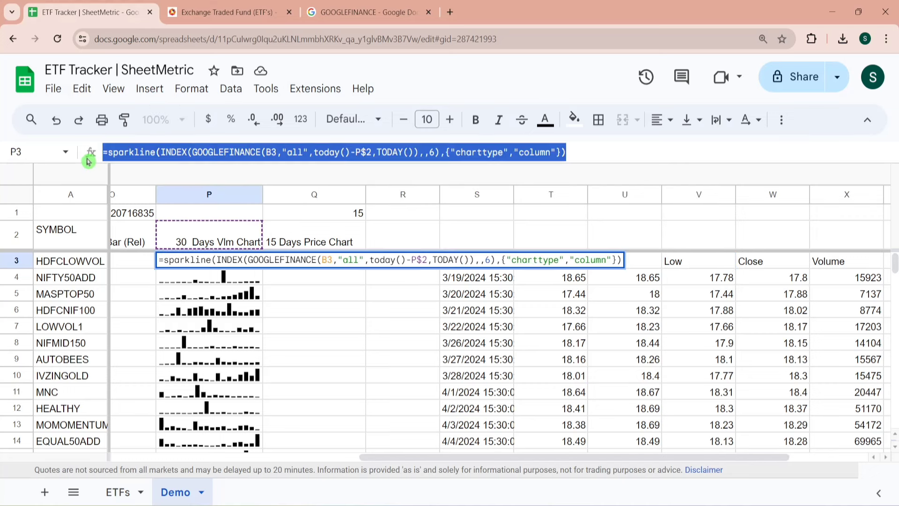
key(Escape)
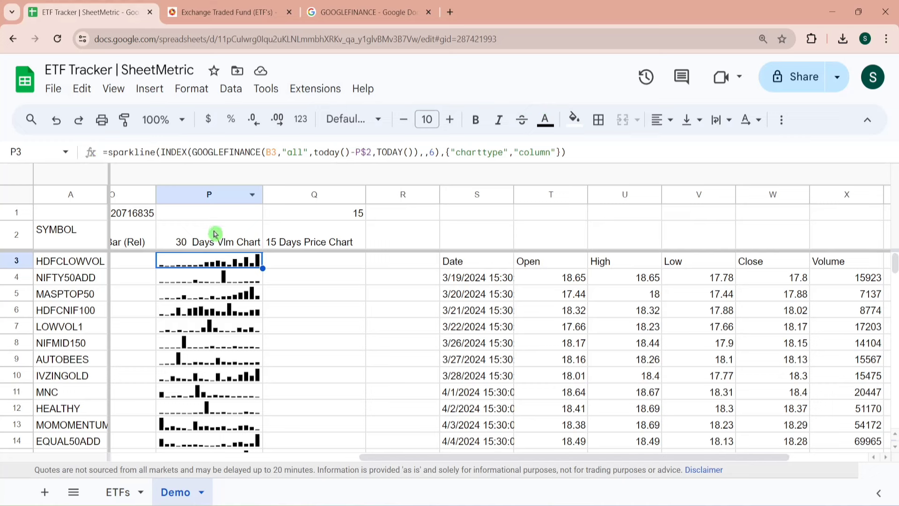
Step: Paste the sparkline into Q3, switching column index 6 to 5 and P$2 to Q$1
click(315, 262)
key(Return)
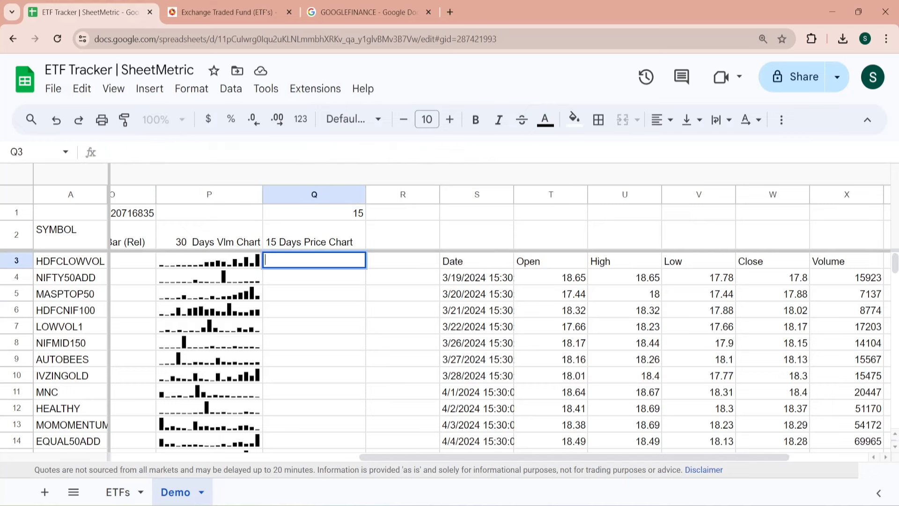
text(=sparkline(INDEX(GOOGLEFINANCE(B3,"all",today()-P$2,TODAY()),,6),{"charttype","column"}))
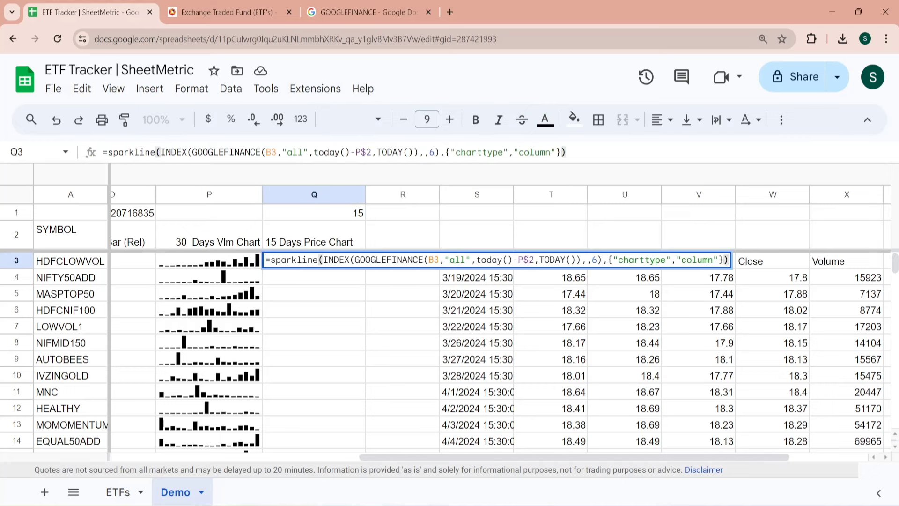
click(598, 259)
key(BackSpace)
text(5)
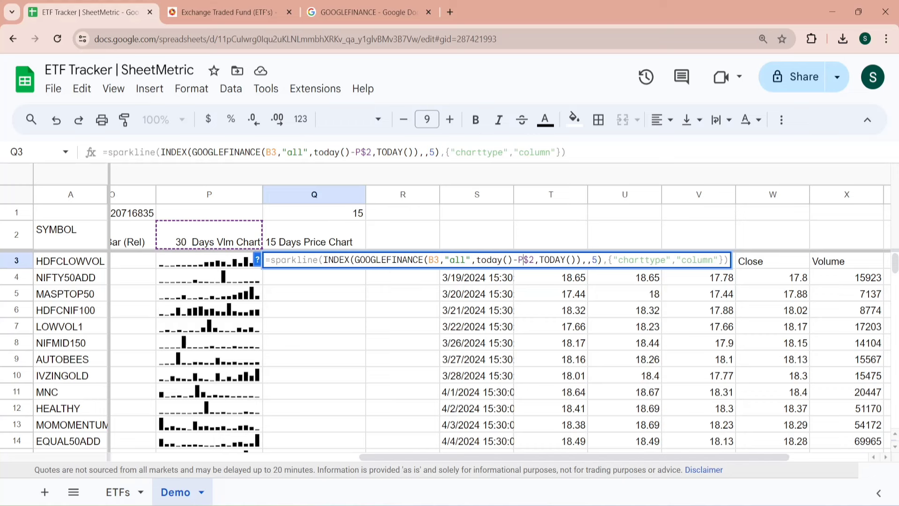
click(523, 260)
key(BackSpace)
text(1)
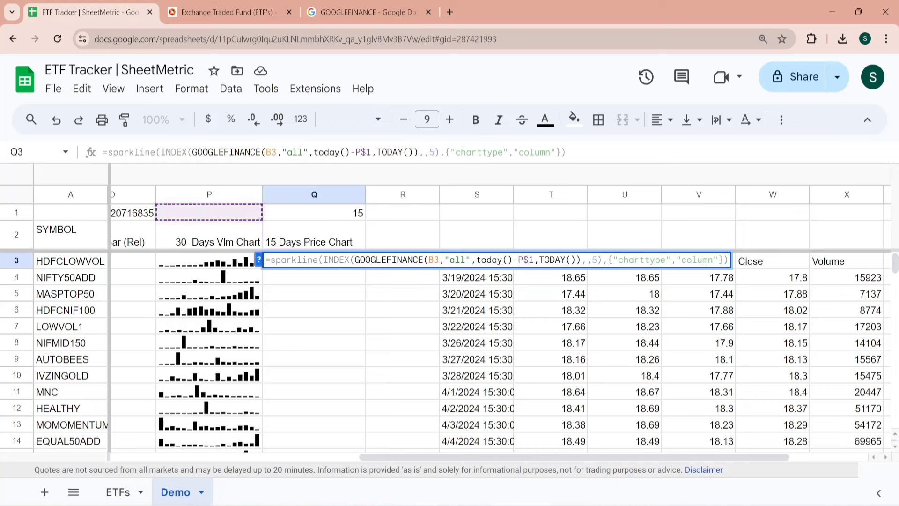
key(BackSpace)
text(Q)
key(Return)
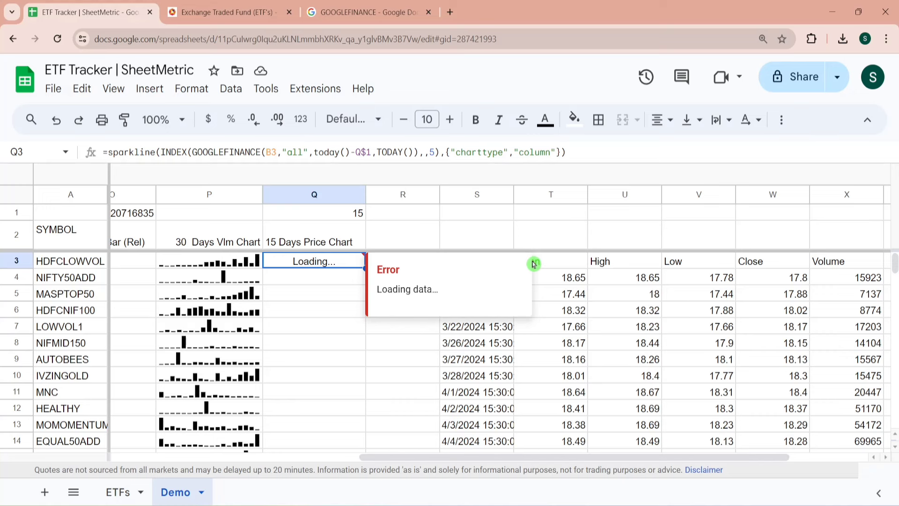
Step: Set Q1 to 30 days and compare the P2 and Q2 header formulas
key(Up)
key(Up)
text(30)
key(Return)
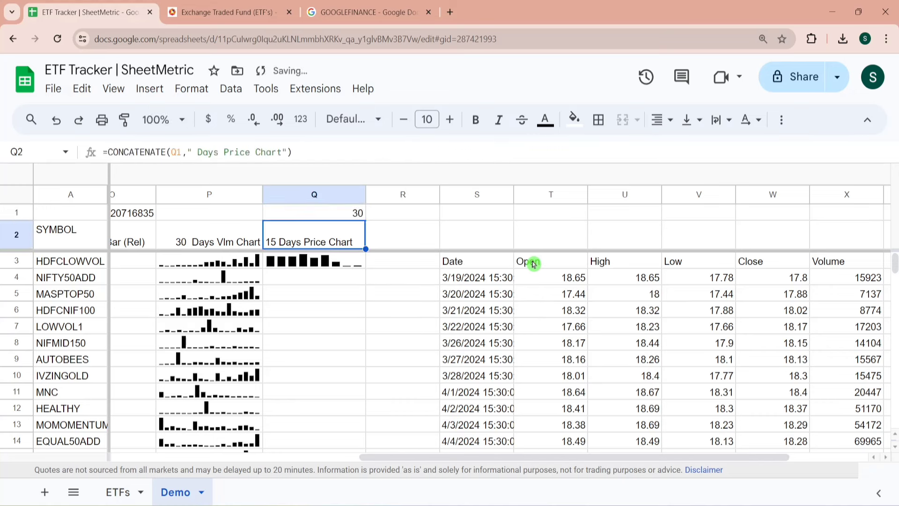
key(Left)
key(Up)
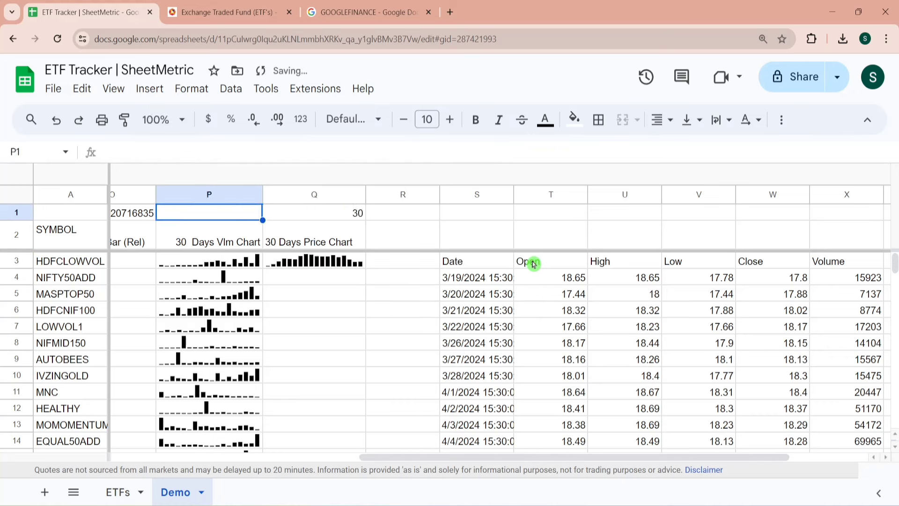
key(Down)
key(Right)
key(Left)
key(Right)
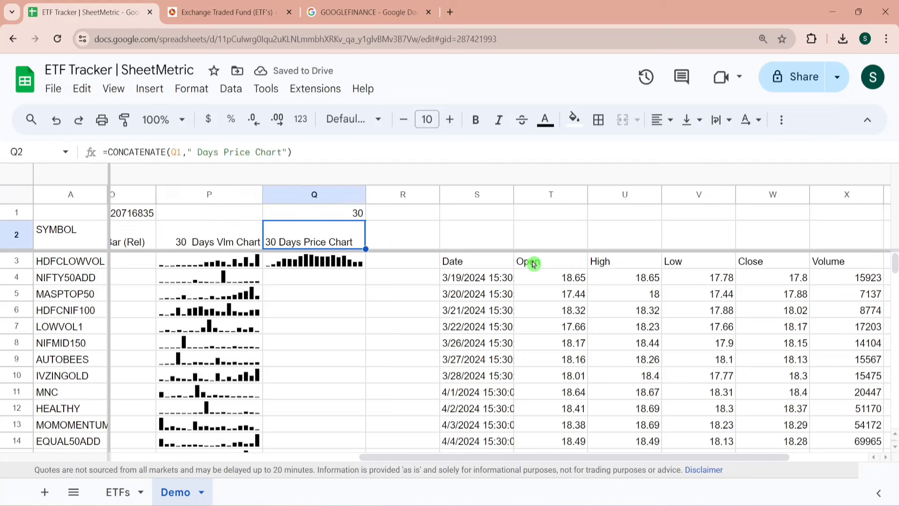
key(Left)
key(Right)
key(Up)
key(Down)
key(Down)
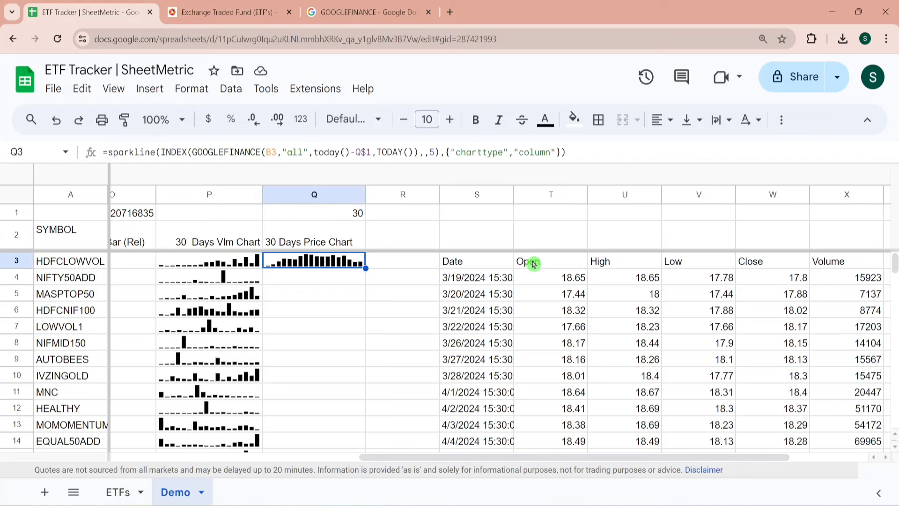
Step: Fill the price sparkline formula down column Q through row 201
key(ctrl+Down)
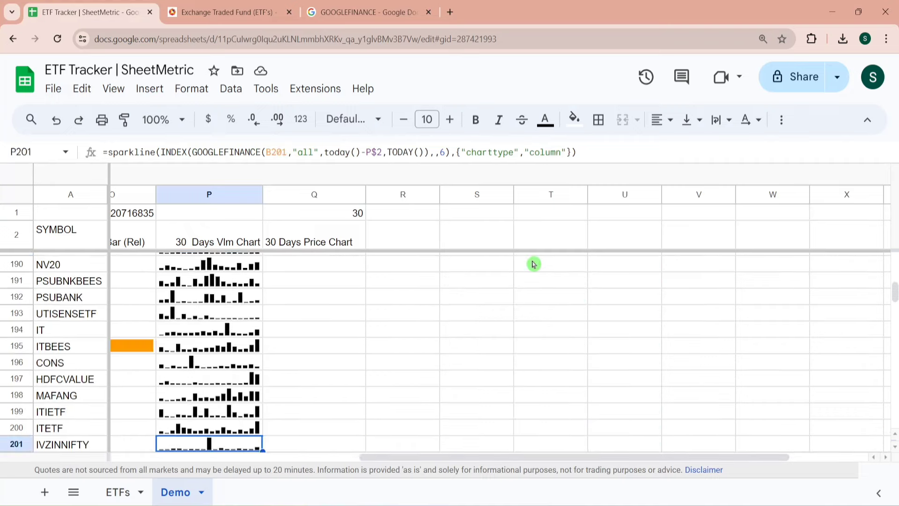
key(ctrl+shift+Up)
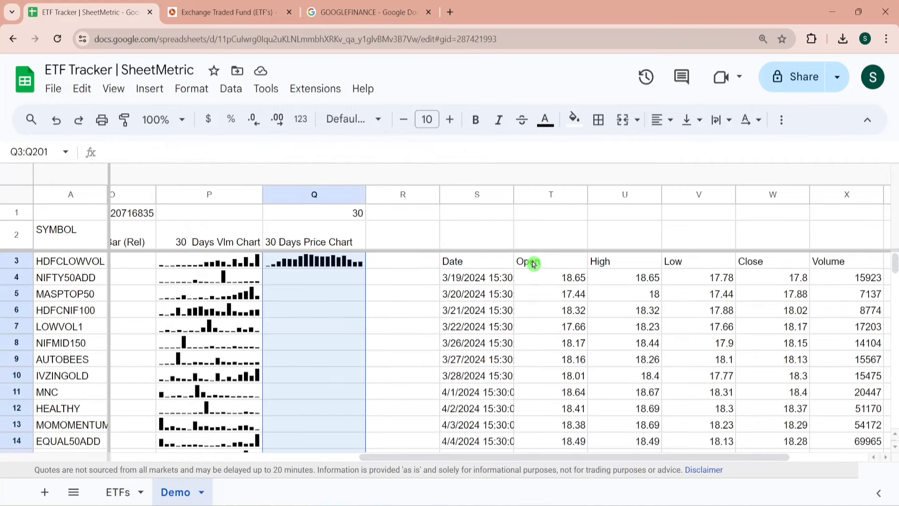
key(ctrl+d)
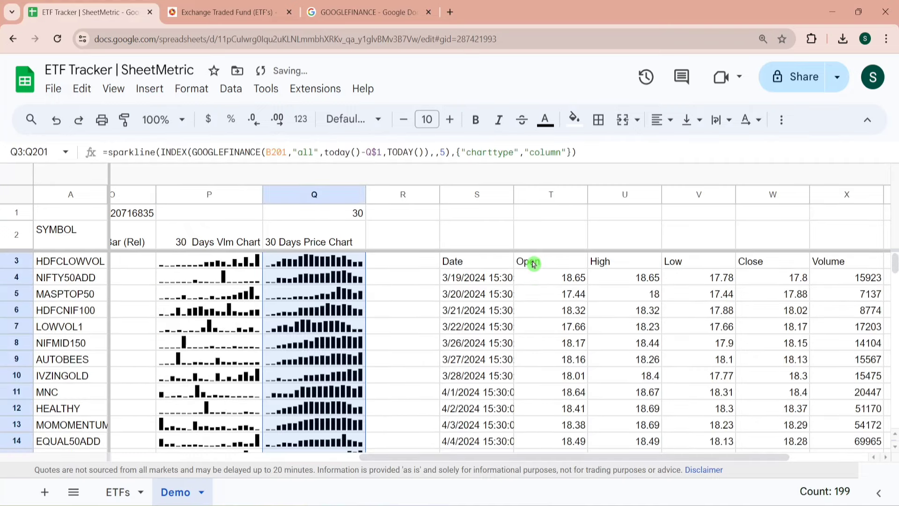
Step: Make the volume sparklines in P3:P201 orange
click(252, 255)
key(ctrl+shift+Down)
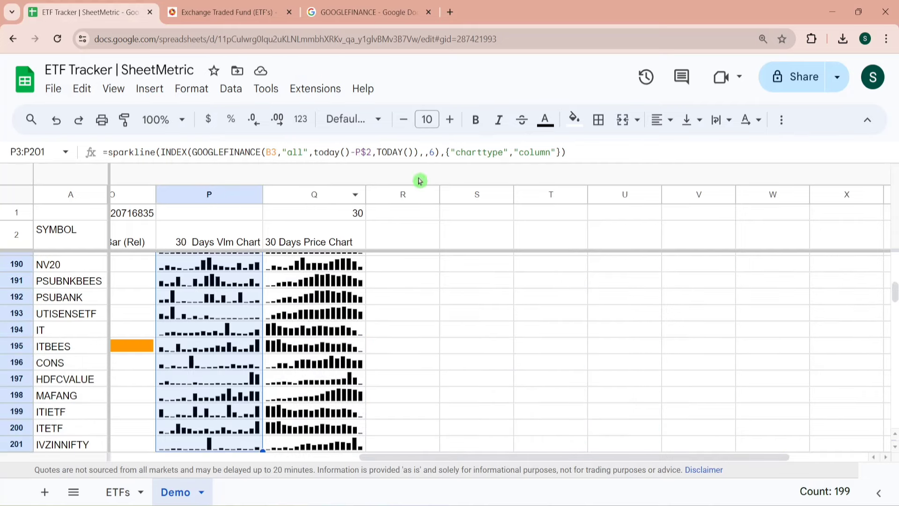
click(550, 125)
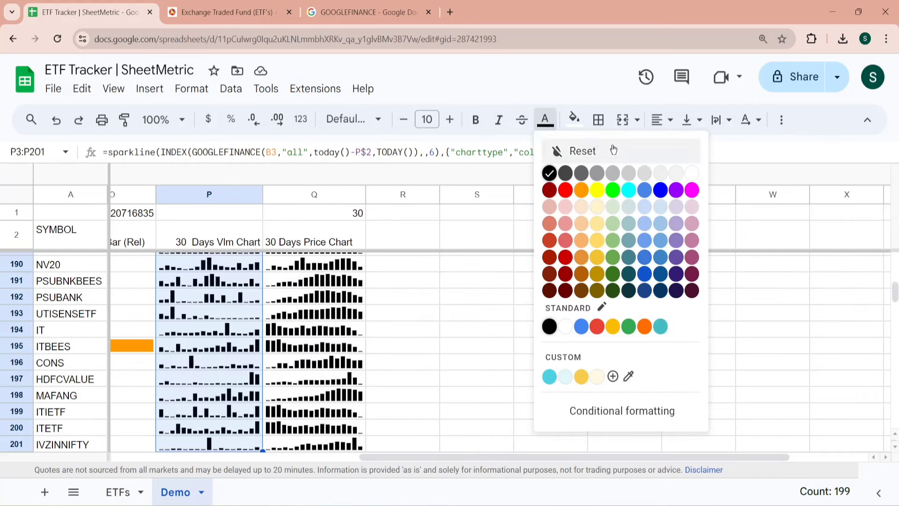
click(644, 327)
Step: Make the price sparklines in Q3:Q201 green, then return to the SYMBOL header A2
click(324, 242)
key(Down)
key(ctrl+shift+Down)
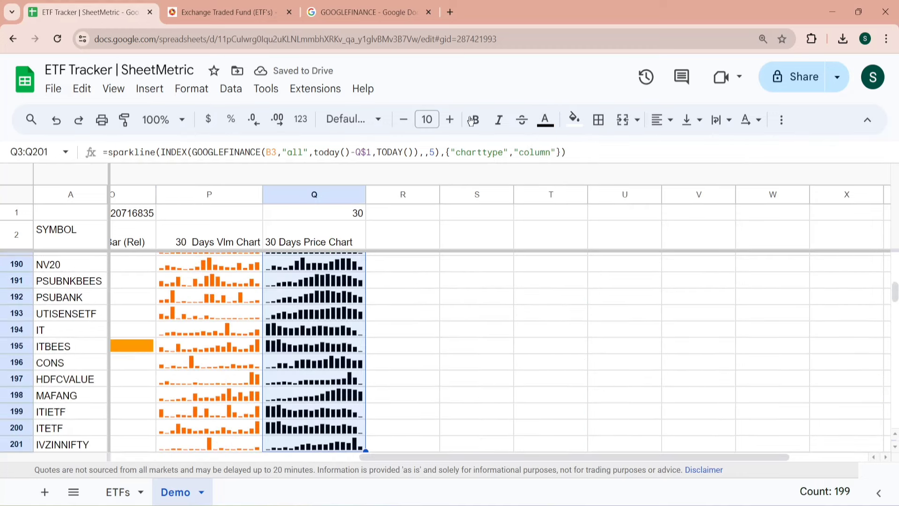
click(550, 121)
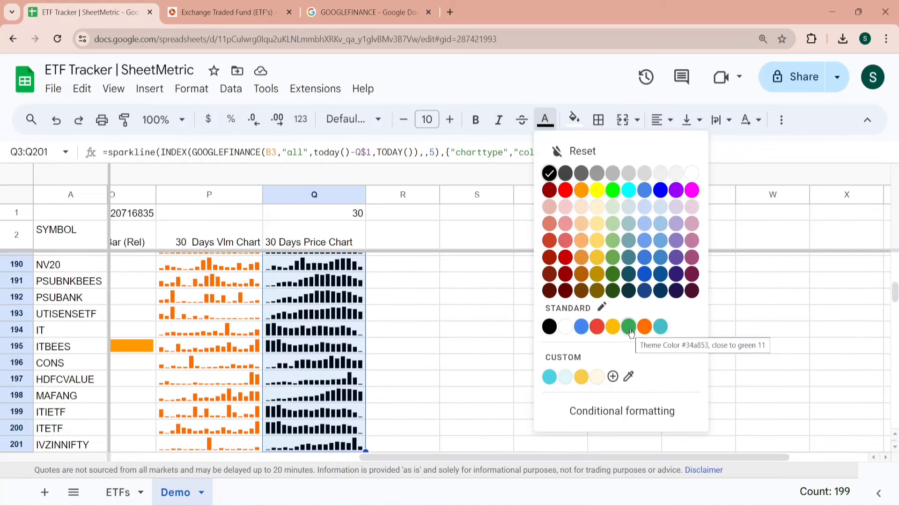
click(629, 326)
click(317, 236)
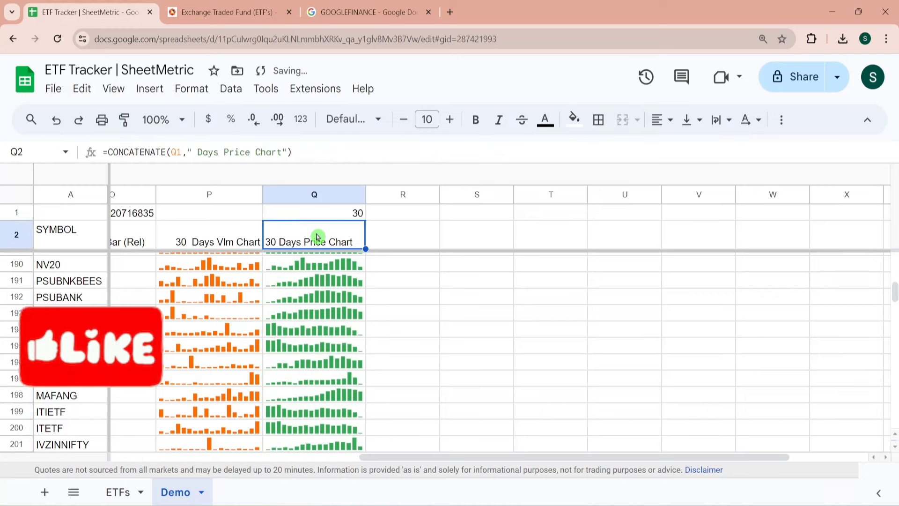
key(Left)
key(Home)
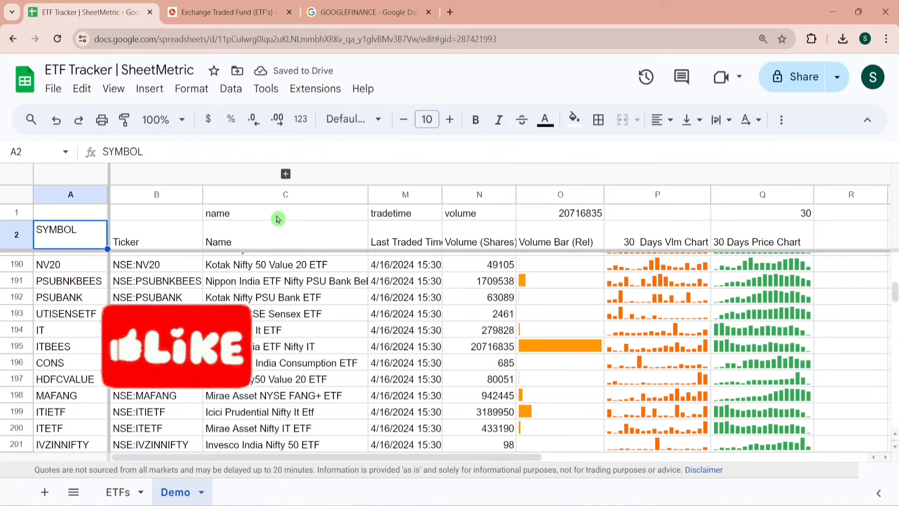
Step: Expand the hidden D–L price column group, then select the table A2:Q201
click(286, 173)
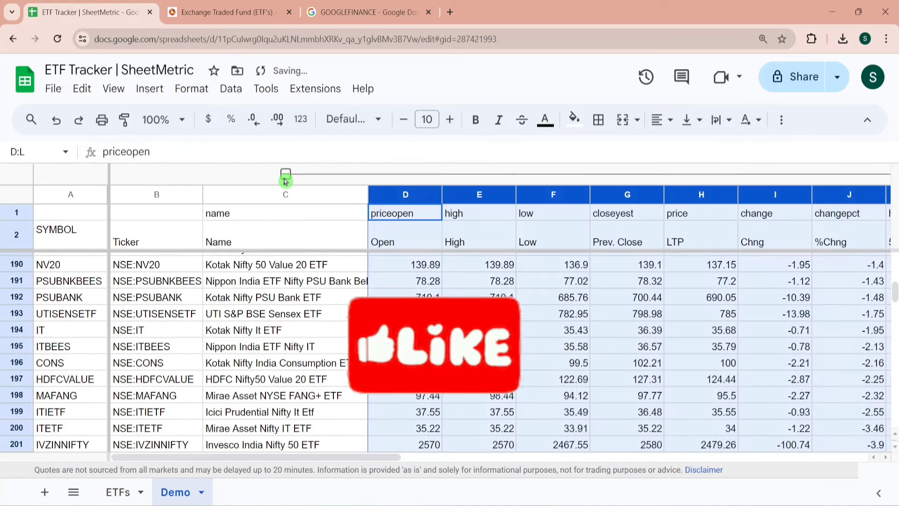
click(78, 244)
key(shift+Right)
key(shift+Right)
key(shift+Right)
key(shift+Right)
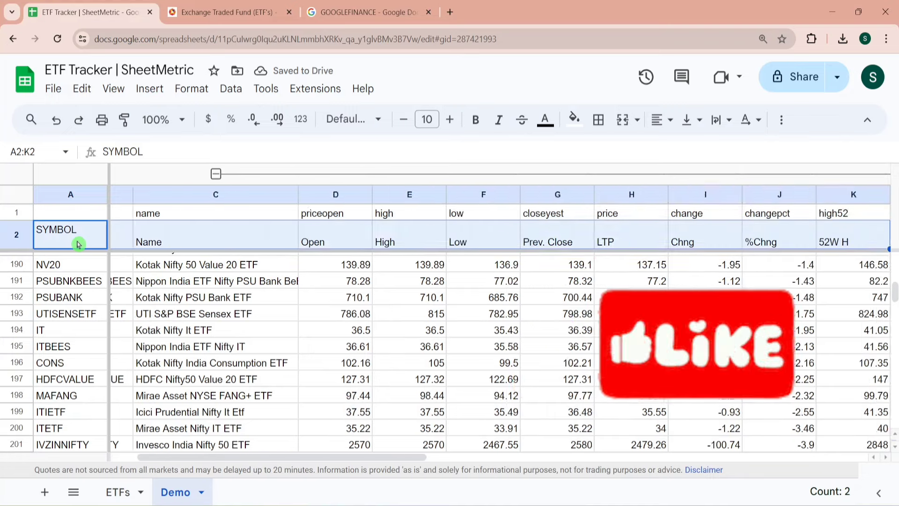
key(shift+Right)
key(shift+Right)
key(shift+Right)
key(shift+Right)
key(shift+Right)
key(shift+Right)
key(shift+Right)
key(shift+Right)
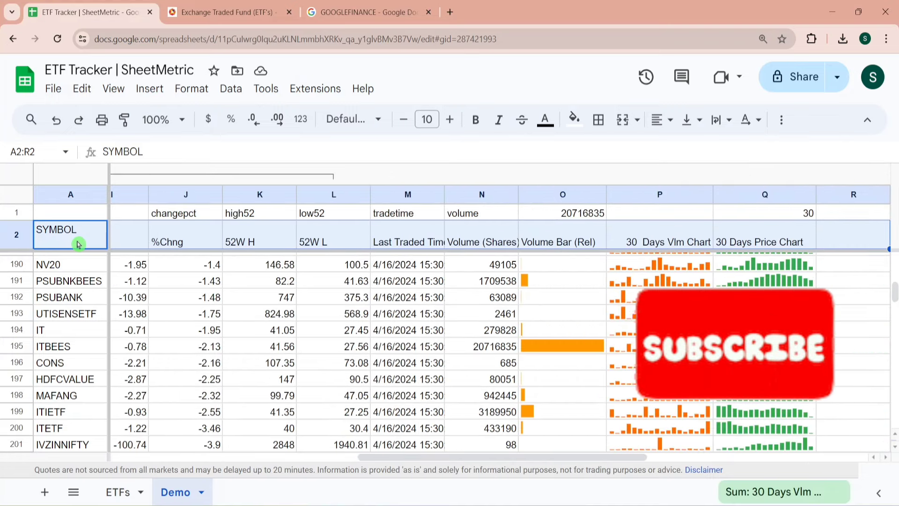
key(ctrl+shift+Down)
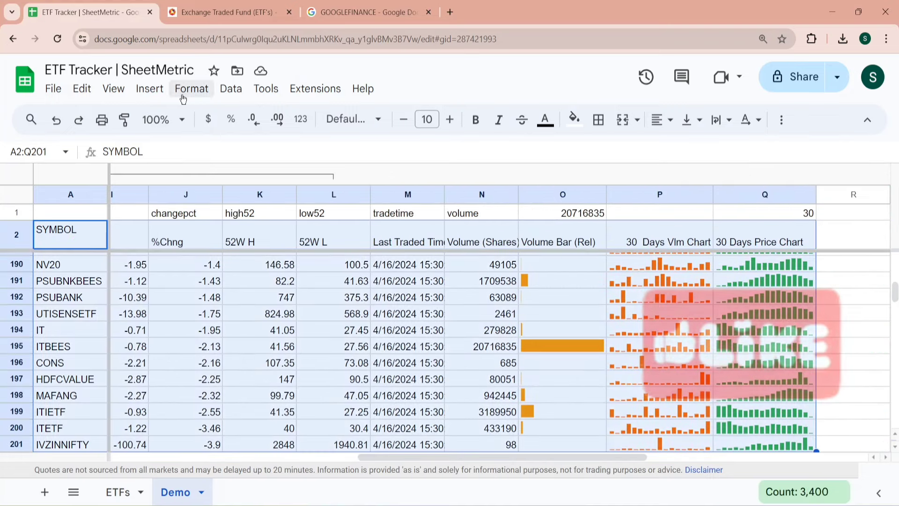
Step: Apply green alternating colours with a green header band to A2:Q201, then close the panel
click(191, 88)
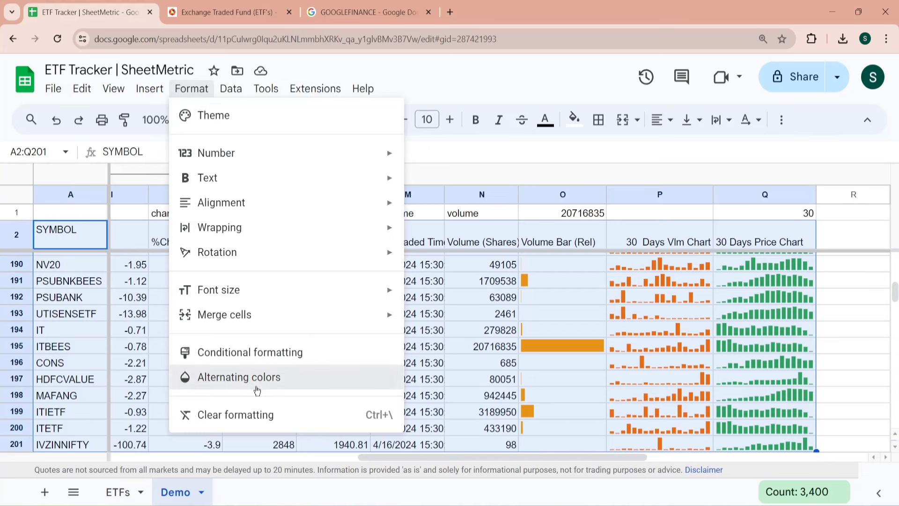
click(257, 389)
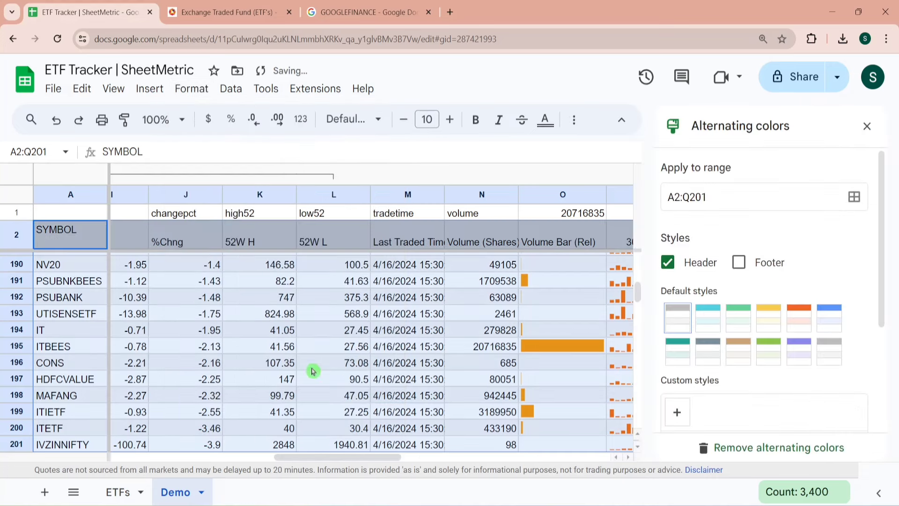
click(706, 327)
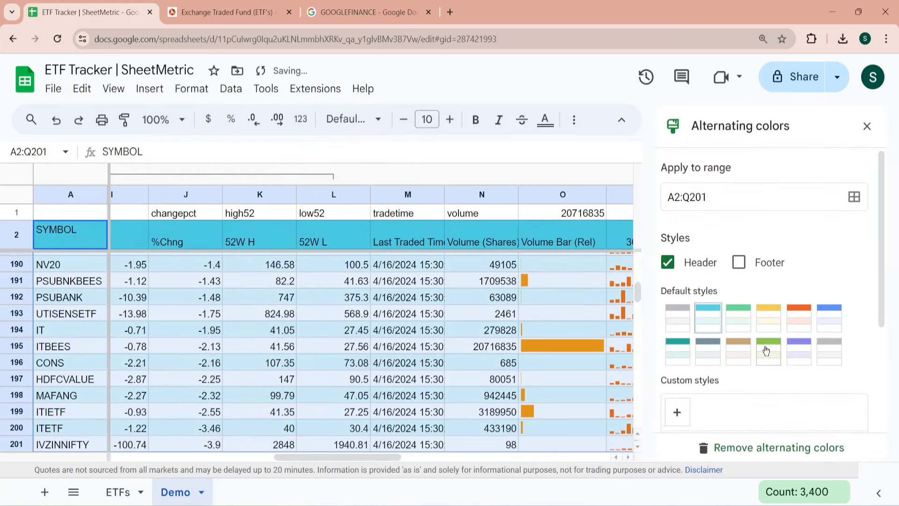
click(769, 352)
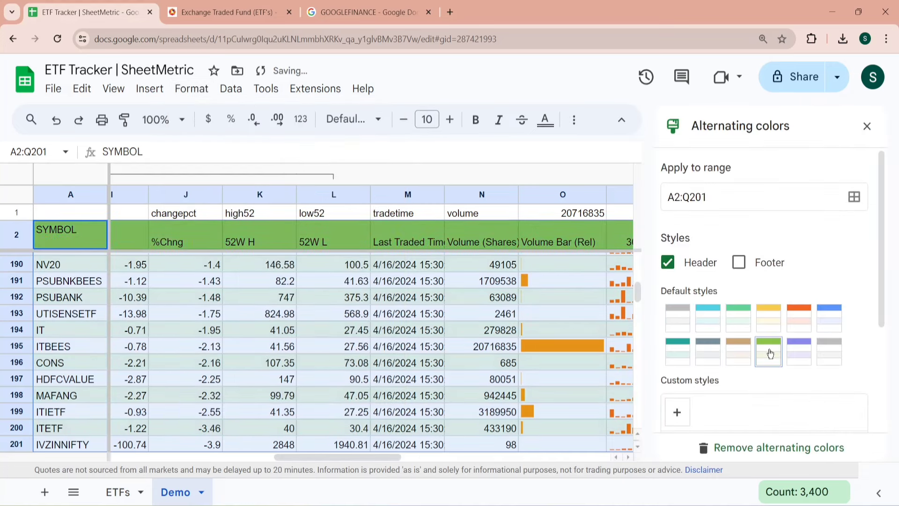
click(867, 127)
click(606, 300)
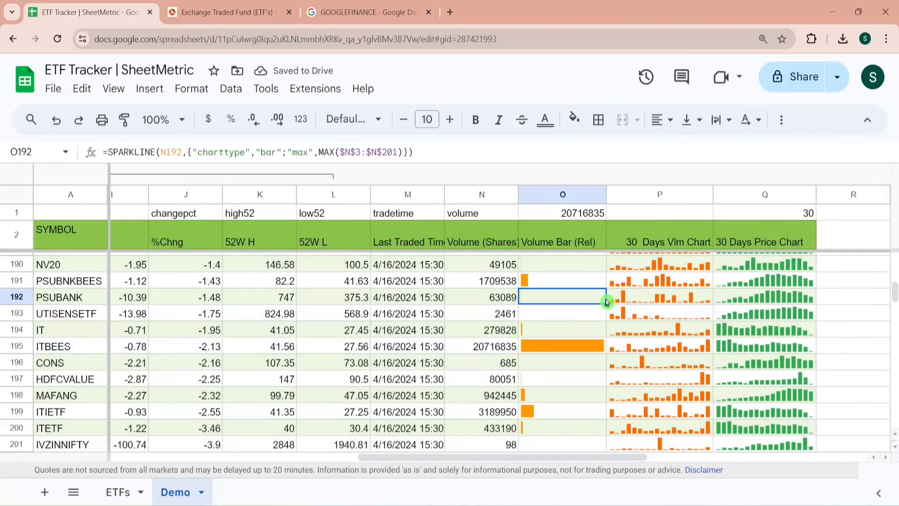
key(ctrl+Left)
key(ctrl+Left)
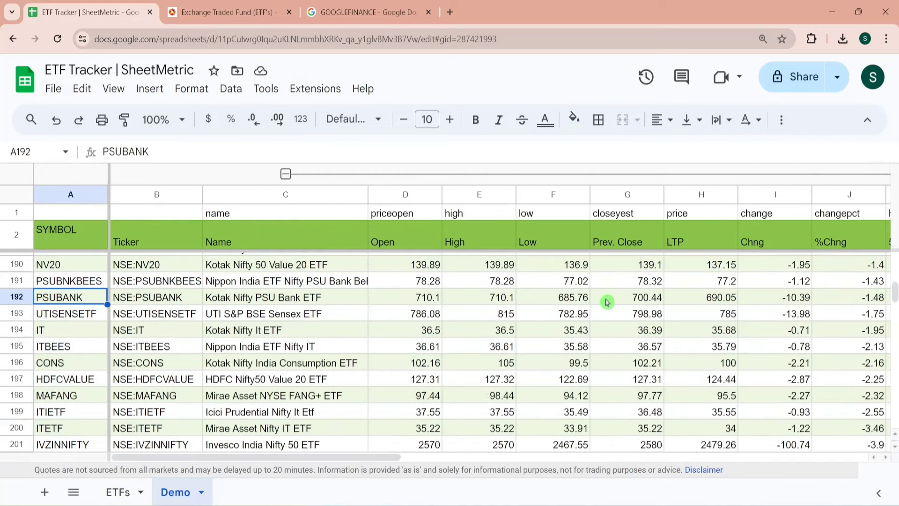